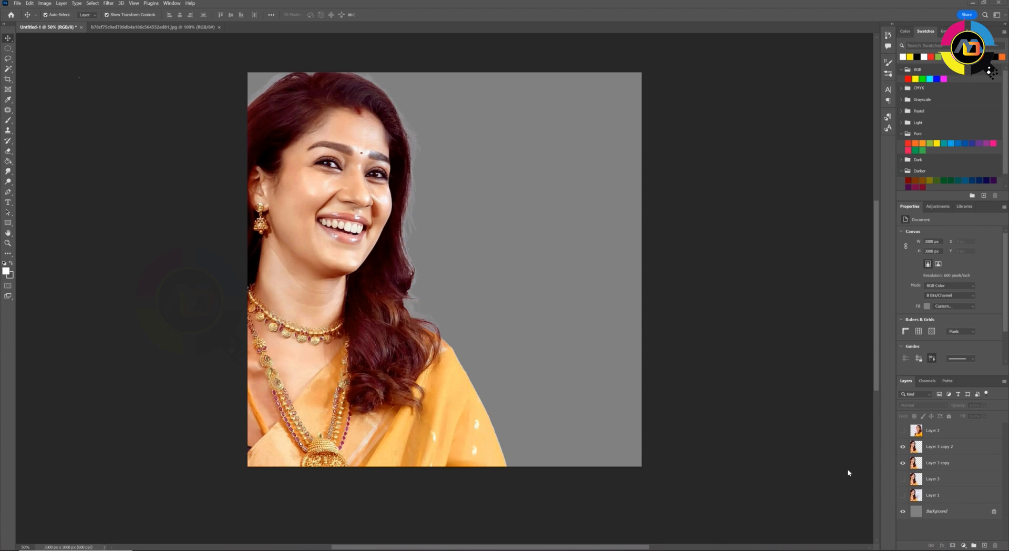
{"action": "left_click", "coordinate": [892, 550]}
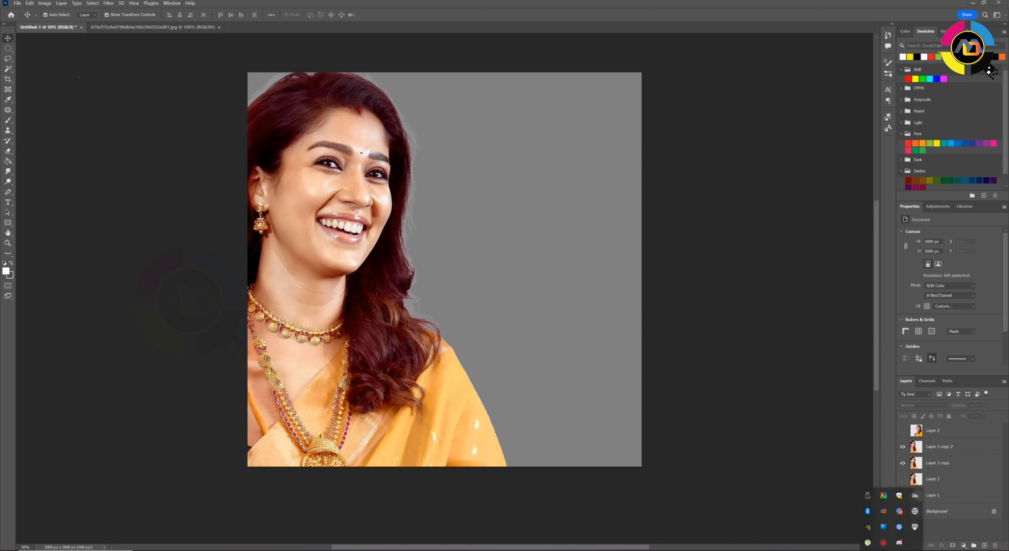
{"action": "left_click", "coordinate": [892, 550]}
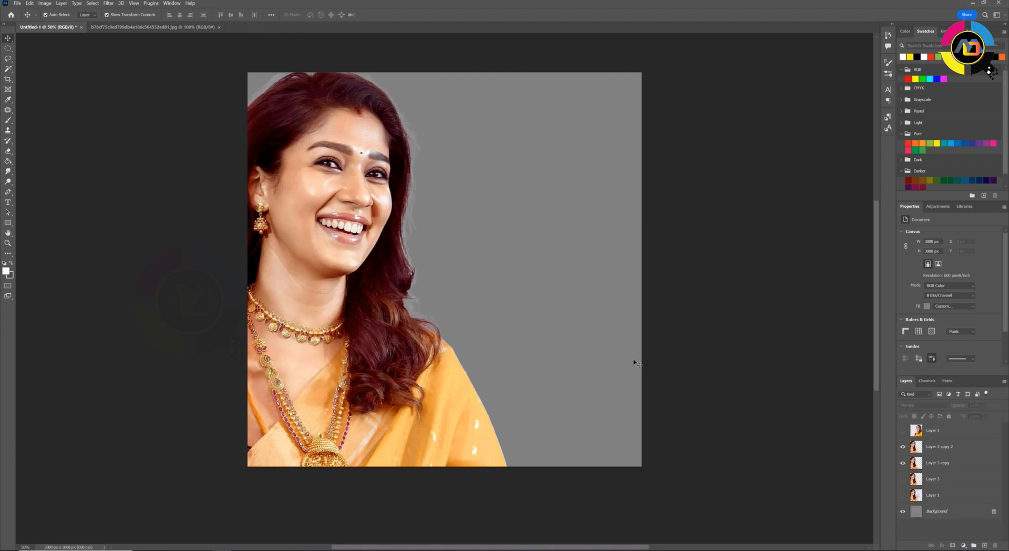
Apply a High Pass filter with an 8.4 pixel radius to the topmost visible portrait layer
{"action": "left_click", "coordinate": [383, 228]}
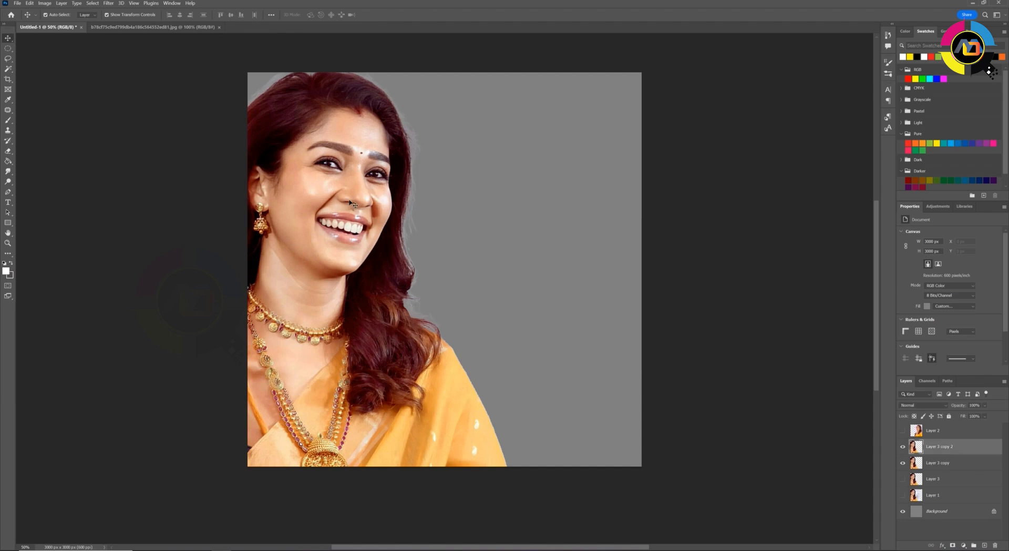
{"action": "left_click", "coordinate": [109, 3]}
{"action": "mouse_move", "coordinate": [189, 165]}
{"action": "left_click", "coordinate": [235, 174]}
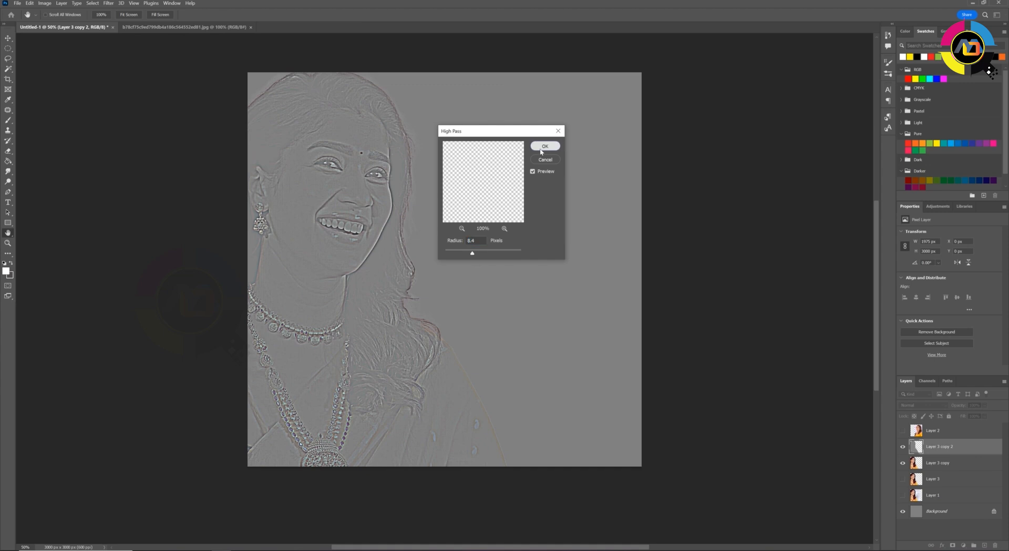
{"action": "left_click", "coordinate": [542, 149]}
Set the High Pass layer's blend mode to Linear Light and merge it with the portrait layer below
{"action": "left_click", "coordinate": [930, 409]}
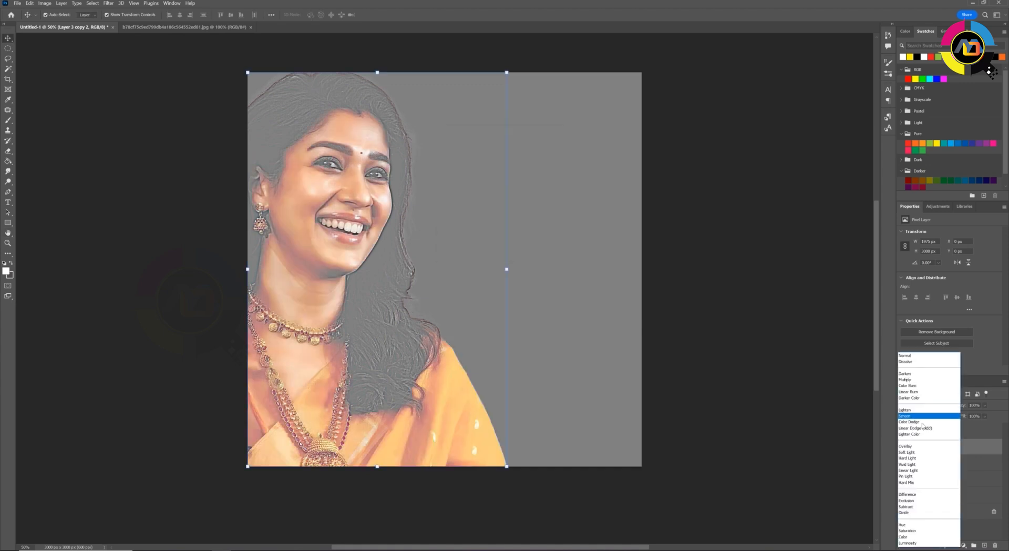
{"action": "left_click", "coordinate": [910, 471]}
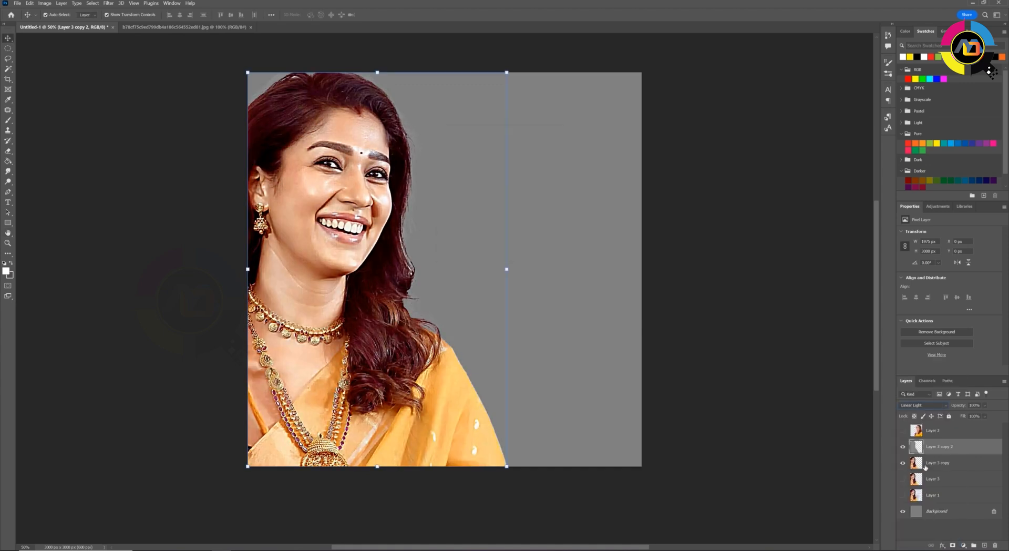
{"action": "left_click", "coordinate": [931, 464], "text": "ctrl"}
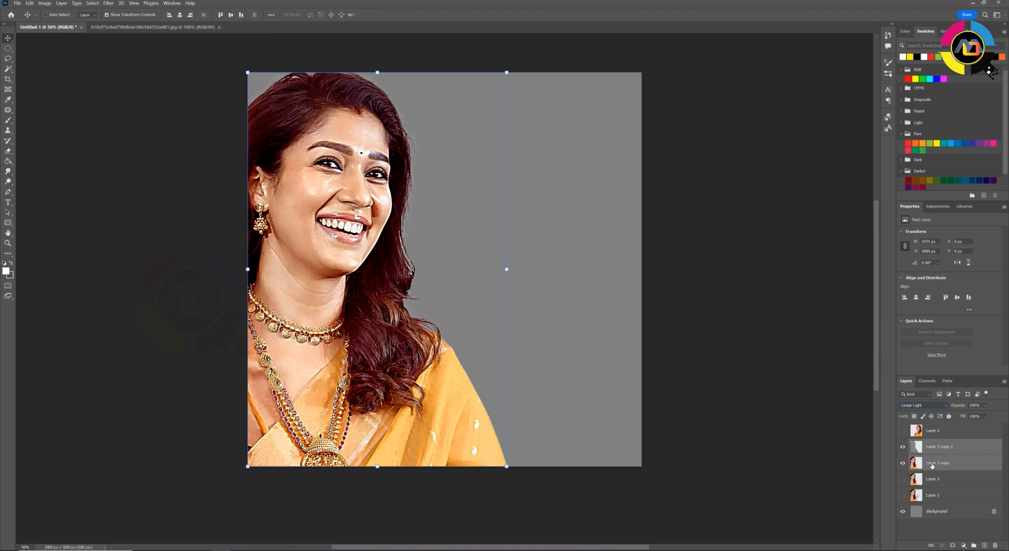
{"action": "key", "text": "ctrl+e"}
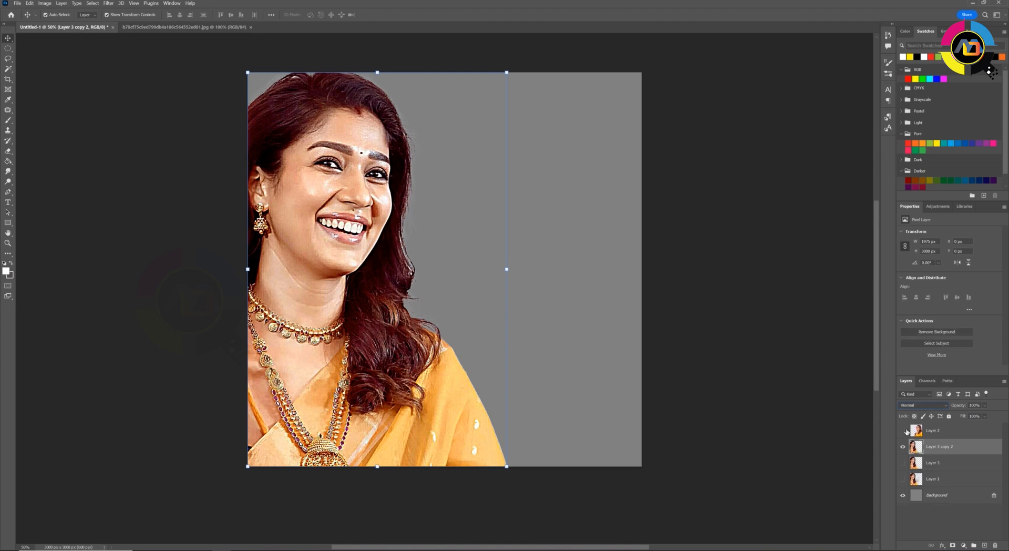
Sharpen the merged portrait layer with the Unsharp Mask filter
{"action": "left_click", "coordinate": [109, 3]}
{"action": "mouse_move", "coordinate": [138, 141]}
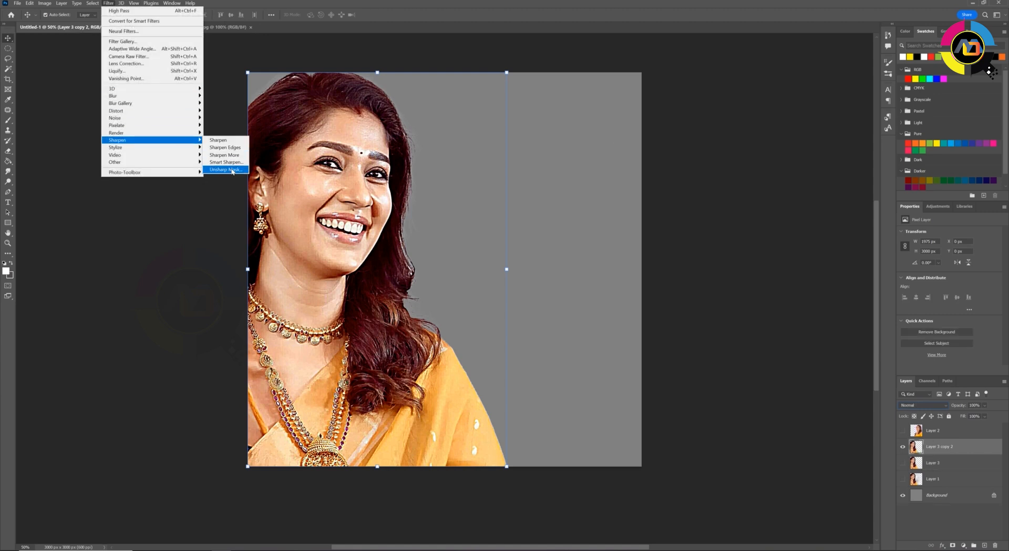
{"action": "left_click", "coordinate": [233, 170]}
{"action": "left_click", "coordinate": [542, 146]}
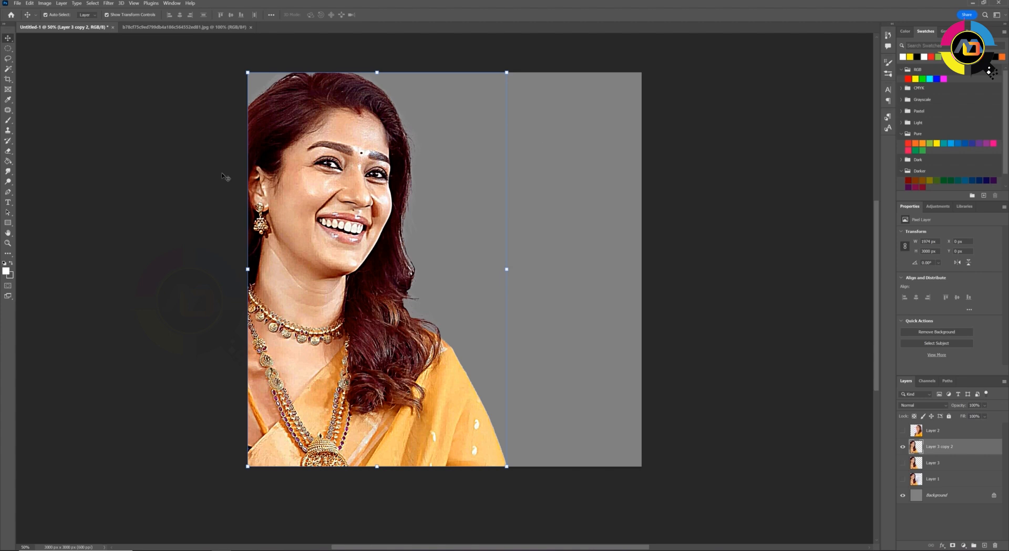
Apply Brightness/Contrast to the portrait with brightness 8 and contrast 0
{"action": "key", "text": "ctrl+1"}
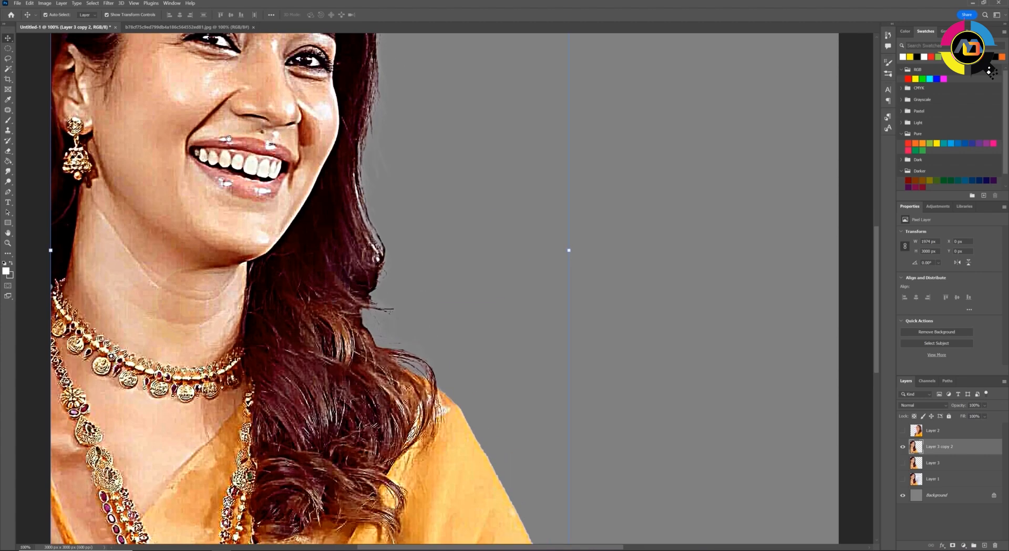
{"action": "left_click_drag", "start_coordinate": [229, 138], "coordinate": [356, 288]}
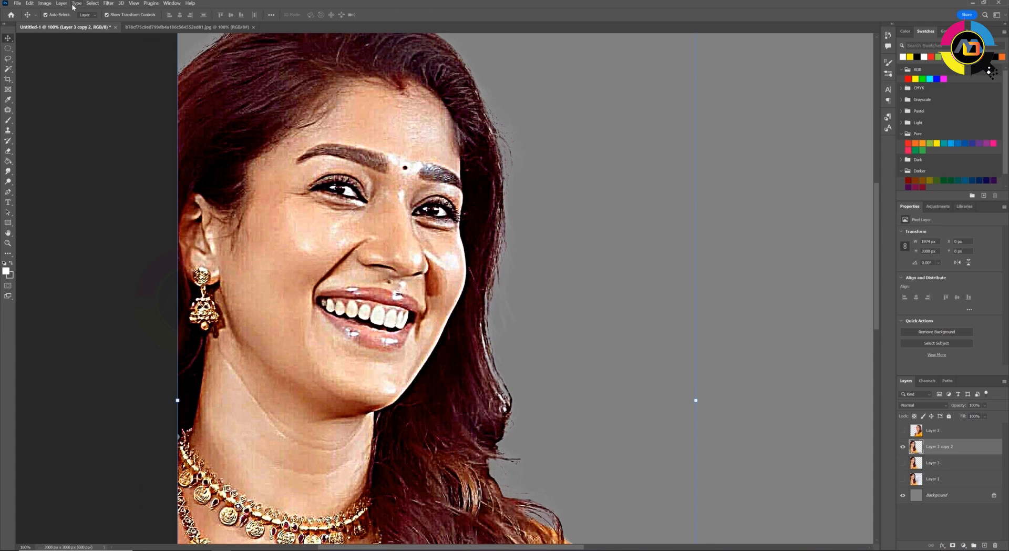
{"action": "left_click", "coordinate": [44, 7]}
{"action": "mouse_move", "coordinate": [63, 24]}
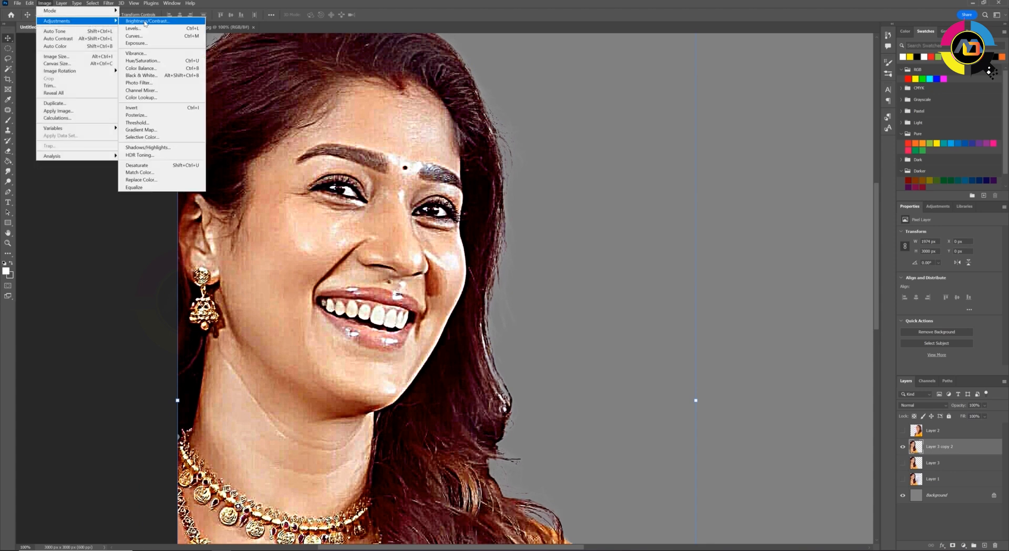
{"action": "left_click", "coordinate": [144, 24]}
{"action": "left_click", "coordinate": [671, 127]}
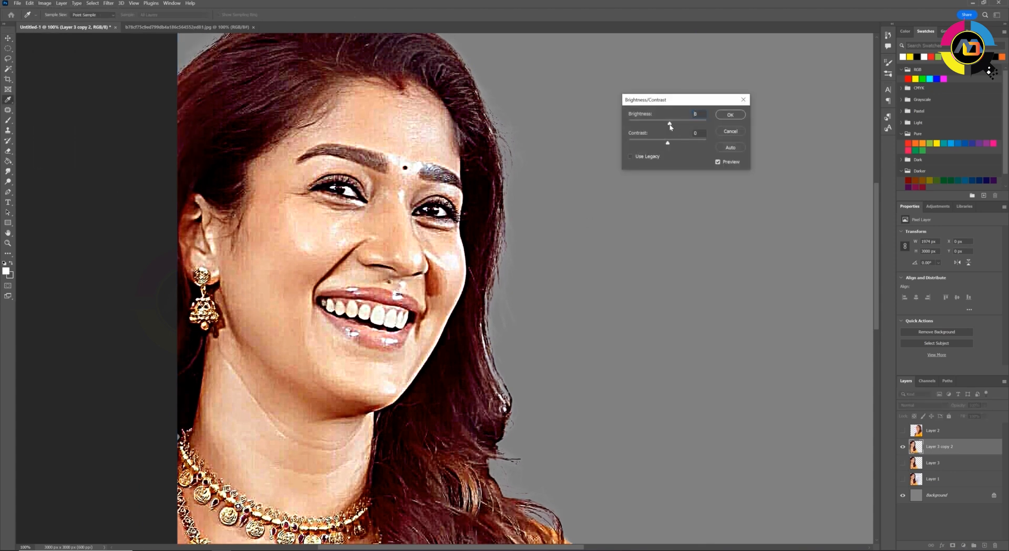
{"action": "left_click", "coordinate": [729, 115]}
{"action": "key", "text": "v"}
Select the portrait's highlights by Color Range with fuzziness 20% and range 190
{"action": "left_click", "coordinate": [101, 2]}
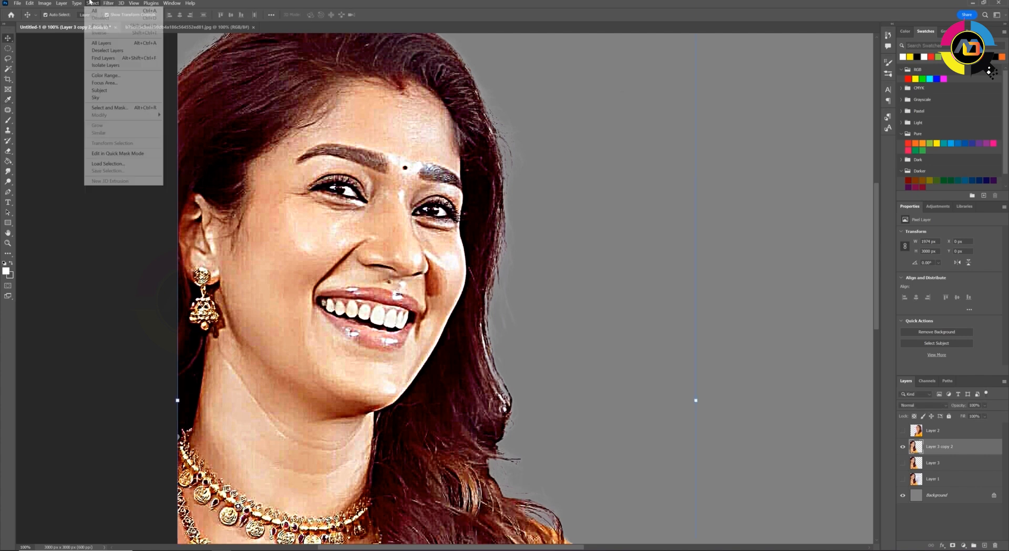
{"action": "left_click", "coordinate": [122, 75]}
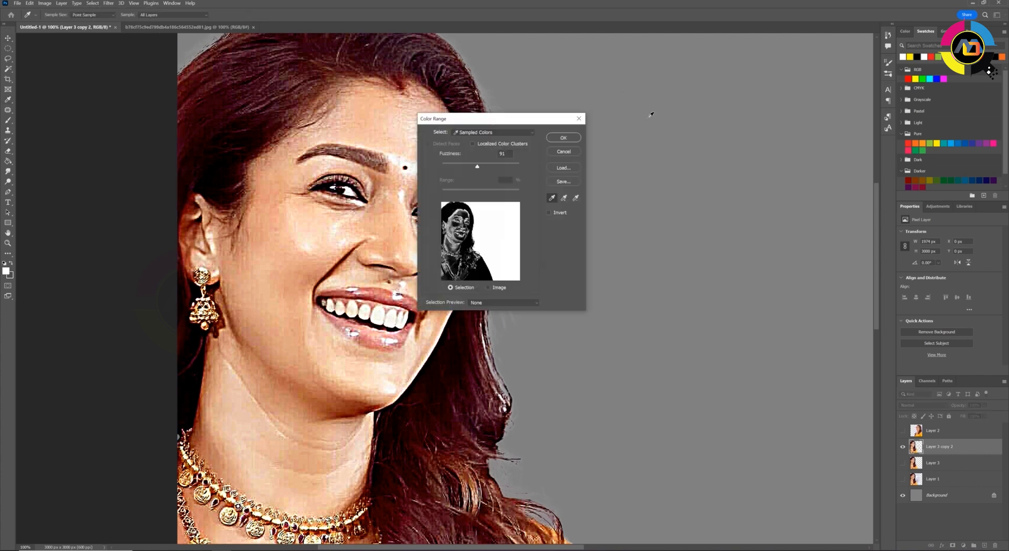
{"action": "left_click", "coordinate": [489, 134]}
{"action": "left_click", "coordinate": [486, 206]}
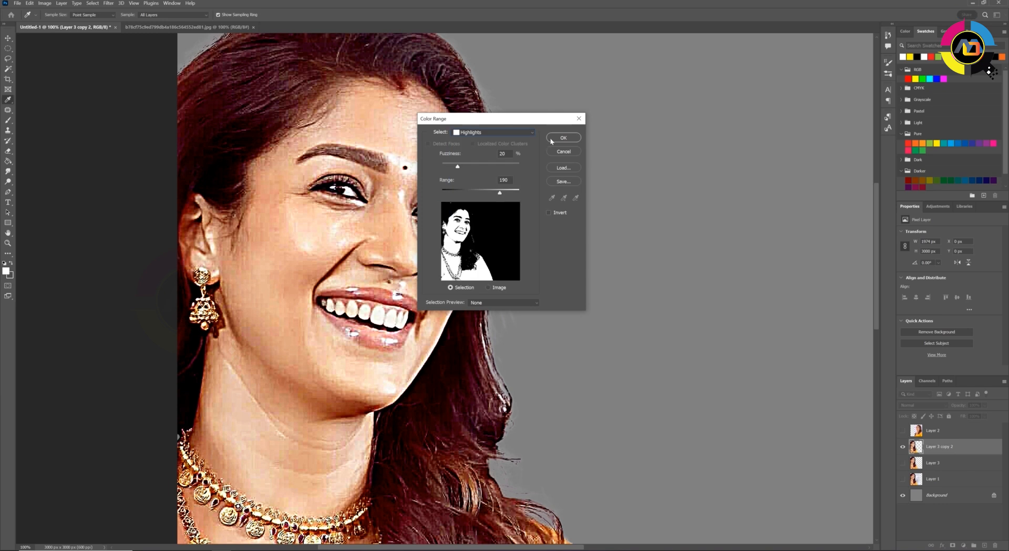
{"action": "left_click", "coordinate": [560, 139]}
Apply a Levels adjustment to the selected highlights and clear the selection
{"action": "key", "text": "ctrl+l"}
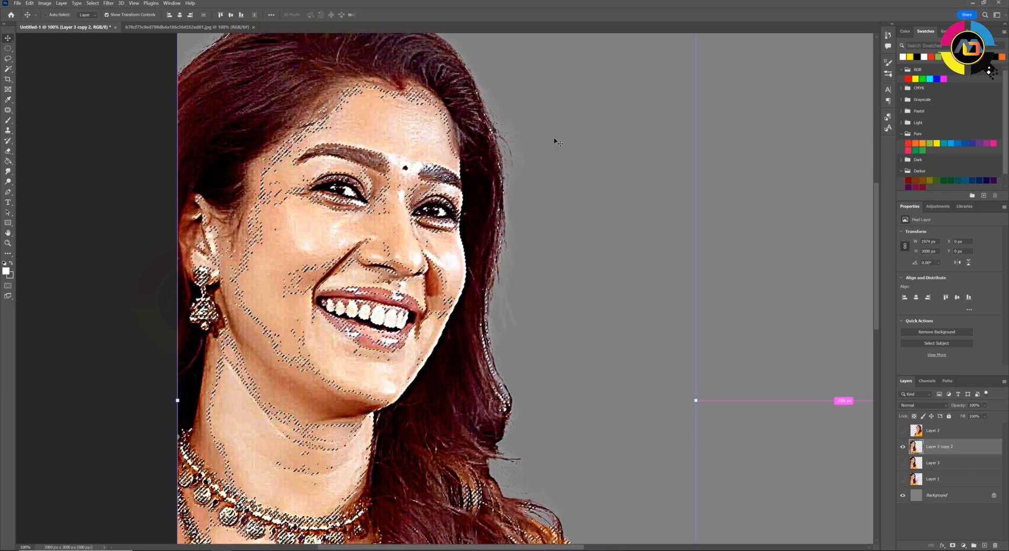
{"action": "mouse_move", "coordinate": [673, 504]}
{"action": "left_mouse_down"}
{"action": "mouse_move", "coordinate": [682, 503]}
{"action": "mouse_move", "coordinate": [673, 504]}
{"action": "left_mouse_up"}
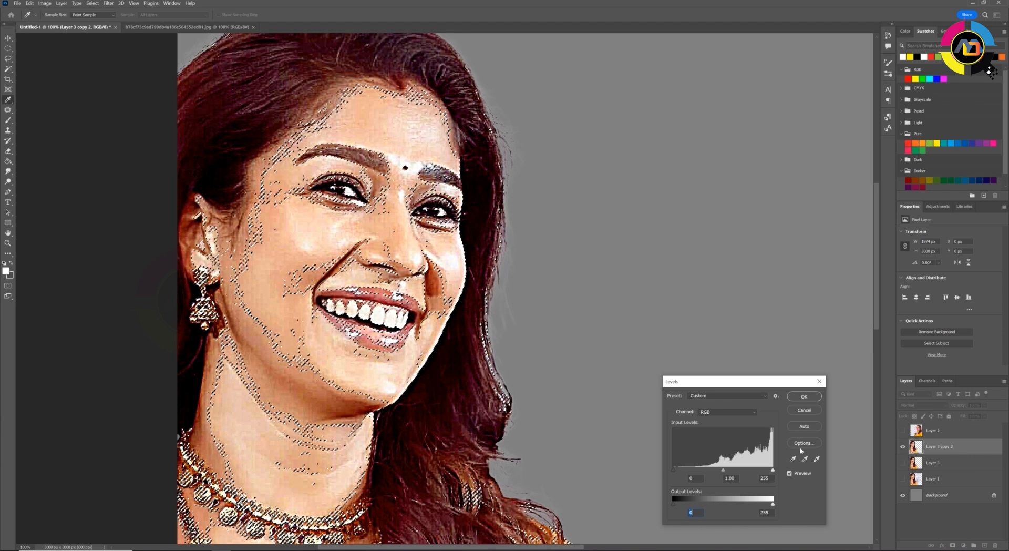
{"action": "left_click", "coordinate": [805, 397]}
{"action": "key", "text": "ctrl+d"}
{"action": "key", "text": "v"}
Trace the nose from tip to bridge with the Pen tool and convert the path to a selection
{"action": "key", "text": "ctrl+plus"}
{"action": "key", "text": "ctrl+plus"}
{"action": "left_click_drag", "start_coordinate": [298, 230], "coordinate": [445, 308]}
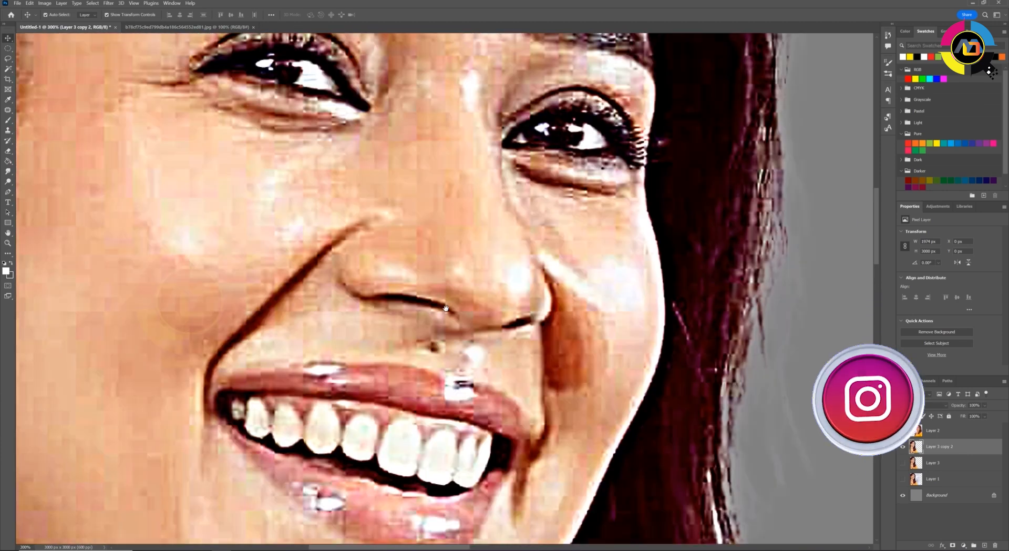
{"action": "key", "text": "r"}
{"action": "left_click_drag", "start_coordinate": [337, 231], "coordinate": [293, 289]}
{"action": "key", "text": "p"}
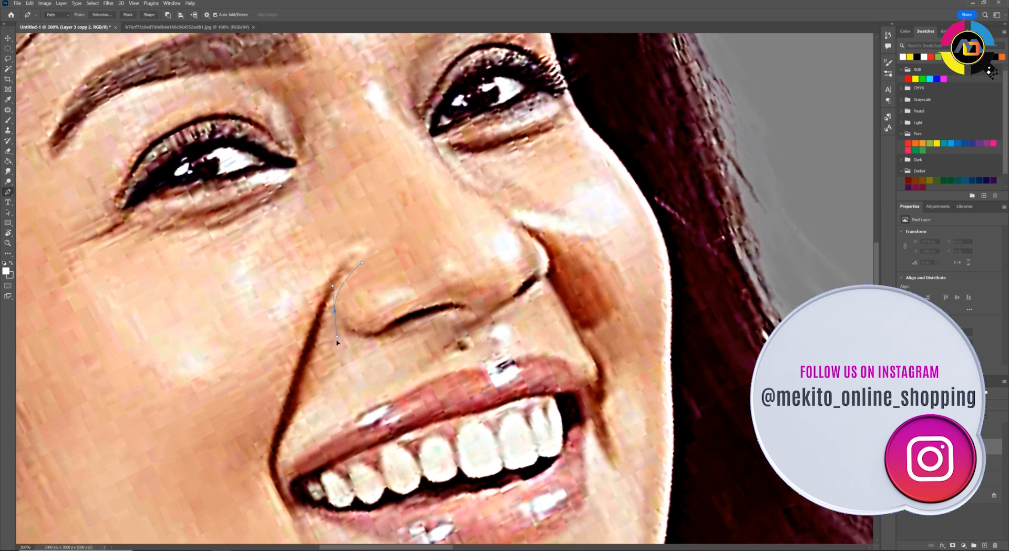
{"action": "left_click_drag", "start_coordinate": [364, 338], "coordinate": [381, 329]}
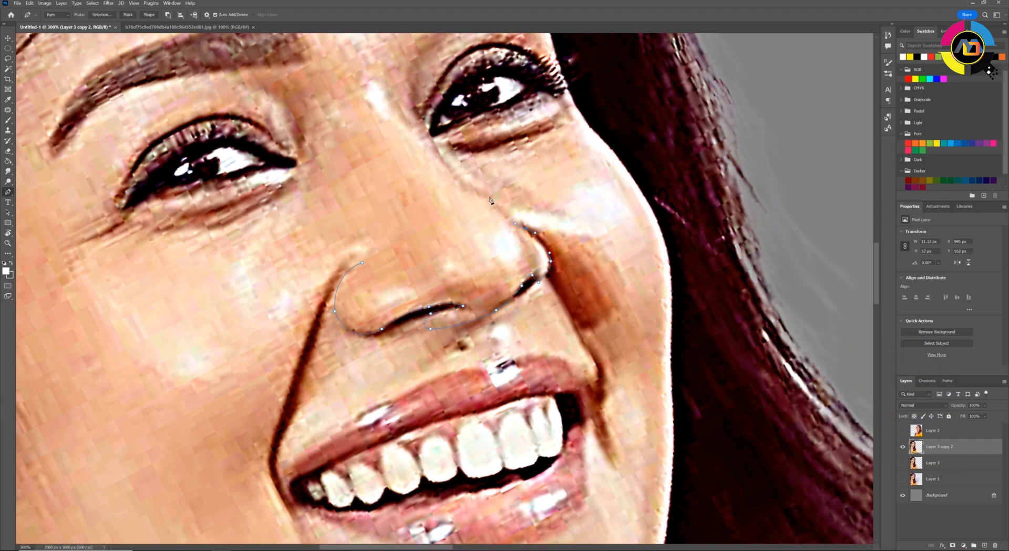
{"action": "left_click_drag", "start_coordinate": [485, 200], "coordinate": [467, 190]}
{"action": "left_click_drag", "start_coordinate": [467, 191], "coordinate": [481, 277]}
{"action": "left_click", "coordinate": [457, 252]}
{"action": "key", "text": "ctrl+Return"}
Smudge the tip and nostril area inside the nose selection with a small textured brush at 30% strength
{"action": "key", "text": "r"}
{"action": "key", "text": "F5"}
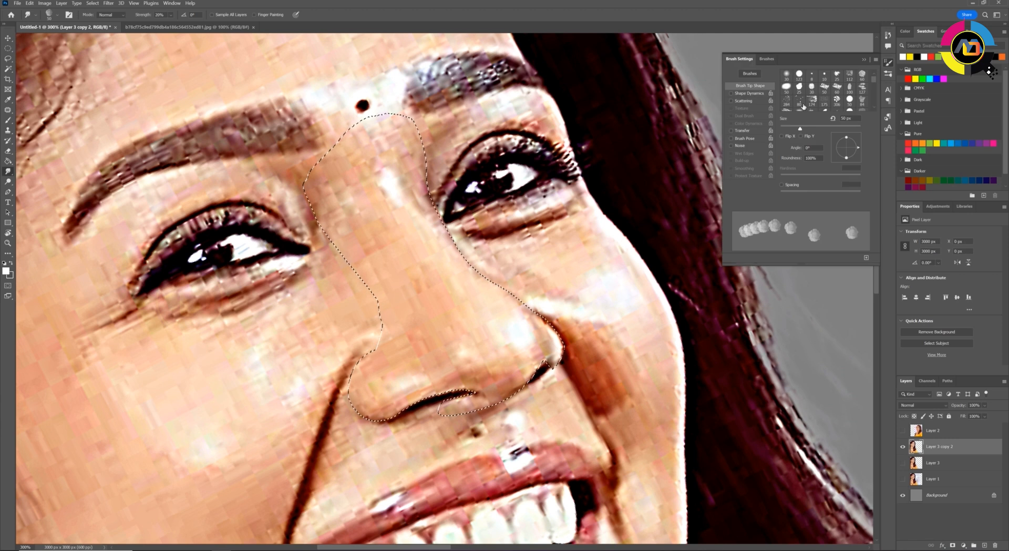
{"action": "key", "text": "F5"}
{"action": "key", "text": "bracketleft"}
{"action": "mouse_move", "coordinate": [515, 321]}
{"action": "left_mouse_down"}
{"action": "mouse_move", "coordinate": [530, 363]}
{"action": "mouse_move", "coordinate": [521, 353]}
{"action": "mouse_move", "coordinate": [497, 388]}
{"action": "left_mouse_up"}
{"action": "mouse_move", "coordinate": [546, 341]}
{"action": "left_mouse_down"}
{"action": "mouse_move", "coordinate": [500, 391]}
{"action": "mouse_move", "coordinate": [467, 322]}
{"action": "mouse_move", "coordinate": [436, 362]}
{"action": "left_mouse_up"}
Raise the Smudge strength to 50% and smooth the rest of the nose up to the bridge highlight
{"action": "key", "text": "5"}
{"action": "key", "text": "bracketright"}
{"action": "key", "text": "bracketright"}
{"action": "key", "text": "bracketright"}
{"action": "key", "text": "bracketright"}
{"action": "mouse_move", "coordinate": [378, 402]}
{"action": "left_mouse_down"}
{"action": "mouse_move", "coordinate": [421, 384]}
{"action": "mouse_move", "coordinate": [442, 300]}
{"action": "left_mouse_up"}
{"action": "key", "text": "9"}
{"action": "key", "text": "bracketleft"}
{"action": "key", "text": "bracketleft"}
{"action": "left_click_drag", "start_coordinate": [383, 176], "coordinate": [403, 227]}
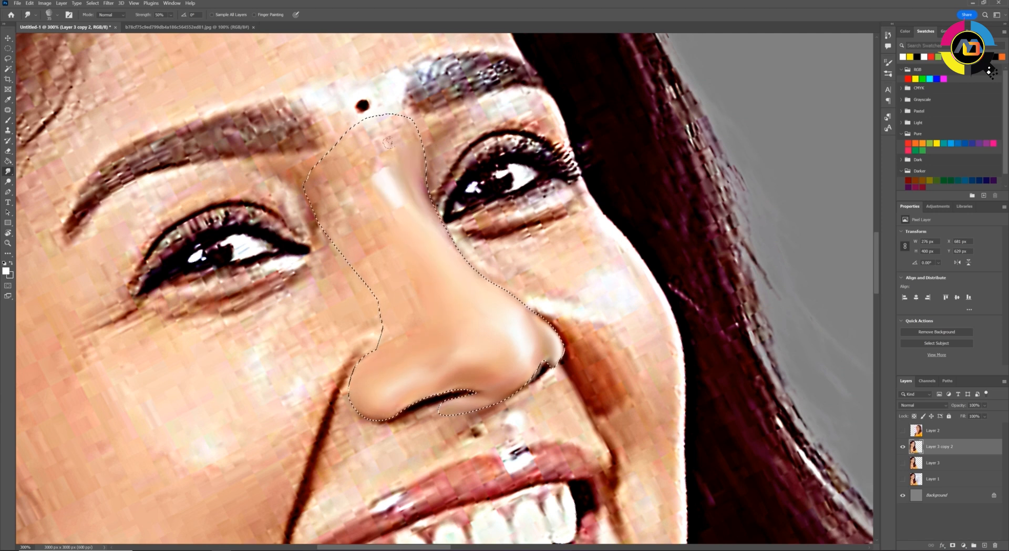
Invert the nose selection, smudge the skin between the nose and upper lip smooth, and clear the selection
{"action": "key", "text": "ctrl+shift+i"}
{"action": "key", "text": "ctrl+minus"}
{"action": "key", "text": "ctrl+minus"}
{"action": "key", "text": "ctrl+minus"}
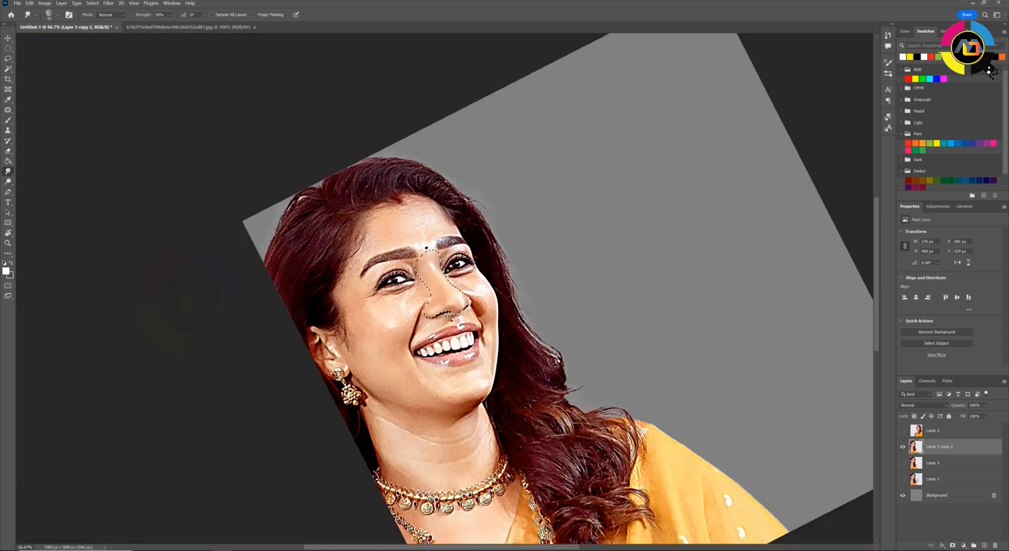
{"action": "key", "text": "ctrl+plus"}
{"action": "key", "text": "ctrl+plus"}
{"action": "key", "text": "ctrl+plus"}
{"action": "left_click_drag", "start_coordinate": [402, 274], "coordinate": [473, 163]}
{"action": "key", "text": "bracketright"}
{"action": "mouse_move", "coordinate": [581, 312]}
{"action": "left_mouse_down"}
{"action": "mouse_move", "coordinate": [507, 307]}
{"action": "mouse_move", "coordinate": [379, 401]}
{"action": "left_mouse_up"}
{"action": "key", "text": "bracketleft"}
{"action": "key", "text": "bracketleft"}
{"action": "key", "text": "bracketleft"}
{"action": "left_click_drag", "start_coordinate": [638, 305], "coordinate": [588, 323]}
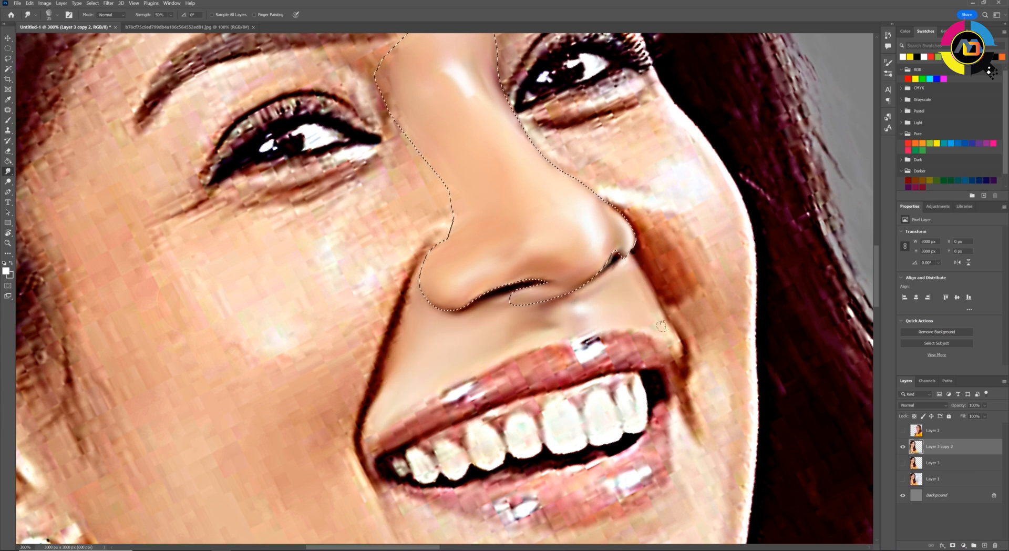
{"action": "key", "text": "ctrl+minus"}
{"action": "key", "text": "ctrl+d"}
Trace the smile crease and adjoining larger cheek with the Pen tool and convert the path to a selection
{"action": "key", "text": "ctrl+plus"}
{"action": "key", "text": "p"}
{"action": "scroll", "coordinate": [427, 261], "scroll_direction": "down", "scroll_amount": 1}
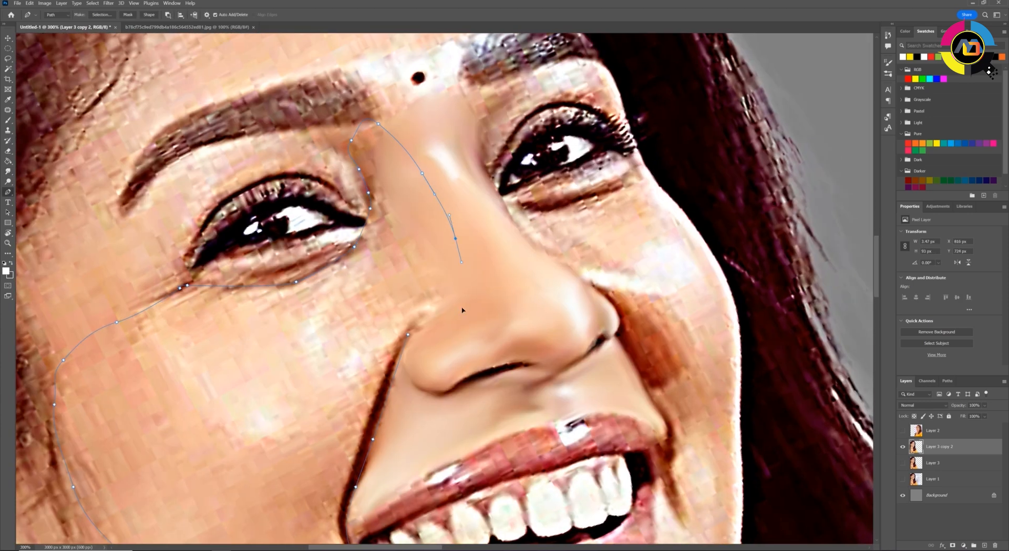
{"action": "key", "text": "r"}
{"action": "key", "text": "ctrl+Return"}
Smudge the skin along the smile crease and beside the nose inside the cheek selection
{"action": "left_click_drag", "start_coordinate": [408, 284], "coordinate": [424, 317]}
{"action": "key", "text": "bracketright"}
{"action": "key", "text": "bracketright"}
{"action": "key", "text": "bracketright"}
{"action": "key", "text": "bracketright"}
{"action": "mouse_move", "coordinate": [369, 247]}
{"action": "left_mouse_down"}
{"action": "mouse_move", "coordinate": [326, 294]}
{"action": "mouse_move", "coordinate": [310, 355]}
{"action": "mouse_move", "coordinate": [365, 207]}
{"action": "mouse_move", "coordinate": [396, 236]}
{"action": "mouse_move", "coordinate": [370, 316]}
{"action": "left_mouse_up"}
{"action": "key", "text": "bracketleft"}
{"action": "key", "text": "bracketleft"}
{"action": "left_click_drag", "start_coordinate": [370, 221], "coordinate": [347, 271]}
{"action": "mouse_move", "coordinate": [360, 383]}
{"action": "left_mouse_down"}
{"action": "mouse_move", "coordinate": [355, 309]}
{"action": "mouse_move", "coordinate": [342, 362]}
{"action": "left_mouse_up"}
Enlarge the Smudge brush and blend the wide cheek area below the eye into smooth skin tones
{"action": "key", "text": "bracketright"}
{"action": "key", "text": "bracketright"}
{"action": "key", "text": "bracketright"}
{"action": "key", "text": "bracketright"}
{"action": "key", "text": "bracketright"}
{"action": "left_click_drag", "start_coordinate": [336, 220], "coordinate": [321, 294]}
{"action": "left_click_drag", "start_coordinate": [310, 210], "coordinate": [289, 268]}
{"action": "mouse_move", "coordinate": [226, 137]}
{"action": "left_mouse_down"}
{"action": "mouse_move", "coordinate": [143, 159]}
{"action": "mouse_move", "coordinate": [115, 210]}
{"action": "left_mouse_up"}
{"action": "left_click_drag", "start_coordinate": [297, 308], "coordinate": [219, 363]}
{"action": "left_click_drag", "start_coordinate": [126, 276], "coordinate": [113, 320]}
{"action": "key", "text": "2"}
{"action": "left_click_drag", "start_coordinate": [121, 210], "coordinate": [169, 294]}
Smudge the selected narrower cheek beneath the other eye with a smaller brush at 50% strength
{"action": "key", "text": "bracketleft"}
{"action": "key", "text": "bracketleft"}
{"action": "key", "text": "bracketleft"}
{"action": "key", "text": "bracketleft"}
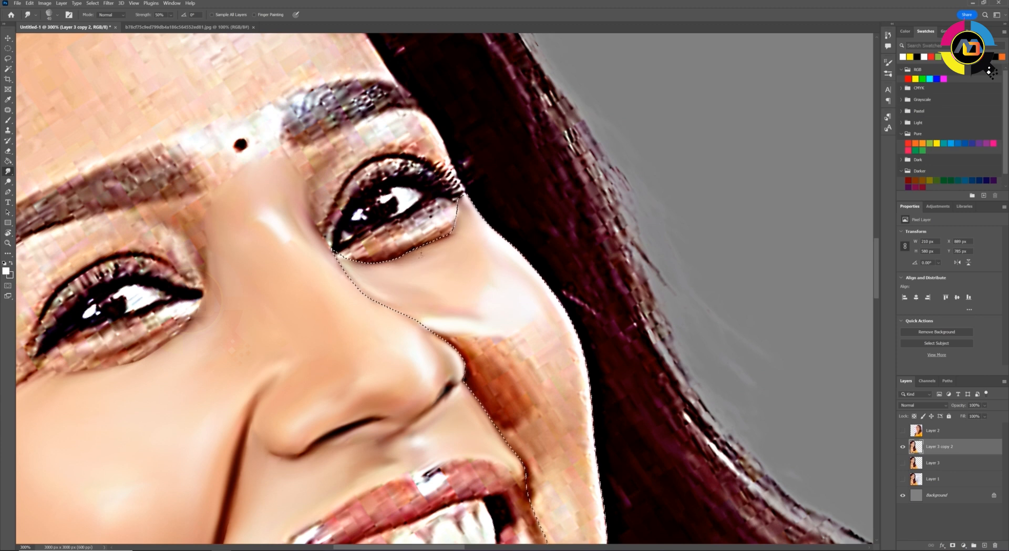
{"action": "mouse_move", "coordinate": [473, 368]}
{"action": "left_mouse_down"}
{"action": "mouse_move", "coordinate": [449, 241]}
{"action": "mouse_move", "coordinate": [518, 253]}
{"action": "mouse_move", "coordinate": [437, 214]}
{"action": "left_mouse_up"}
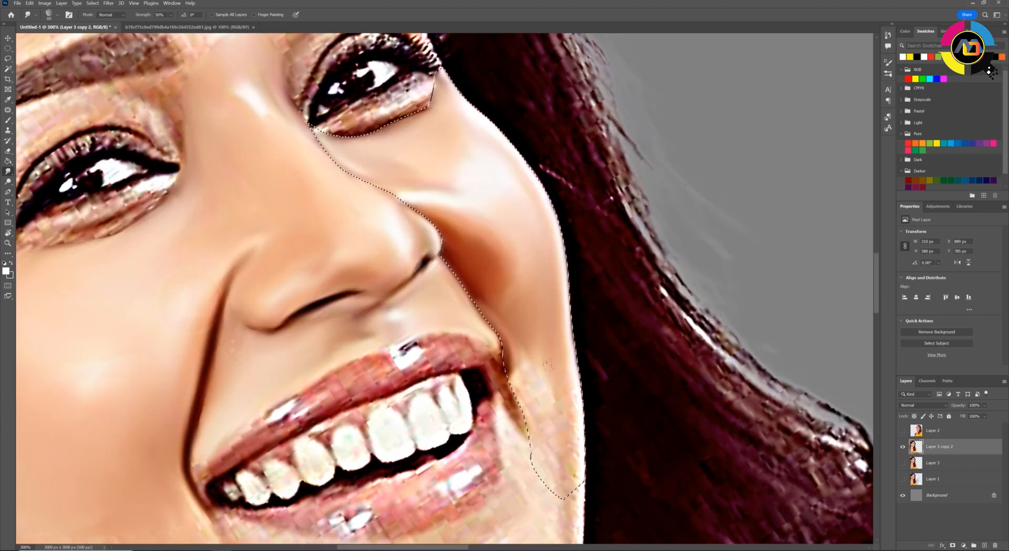
Trace a Pen path around the lower lip, cheek, ear and earring and down the neck edge onto the necklace
{"action": "key", "text": "r"}
{"action": "left_click_drag", "start_coordinate": [506, 196], "coordinate": [511, 199]}
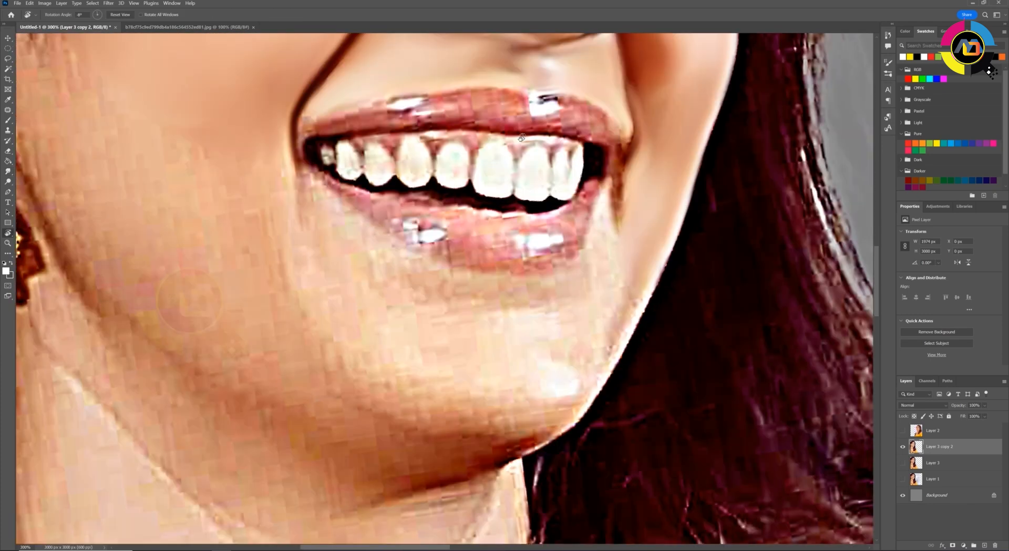
{"action": "left_click_drag", "start_coordinate": [521, 138], "coordinate": [571, 172]}
{"action": "key", "text": "p"}
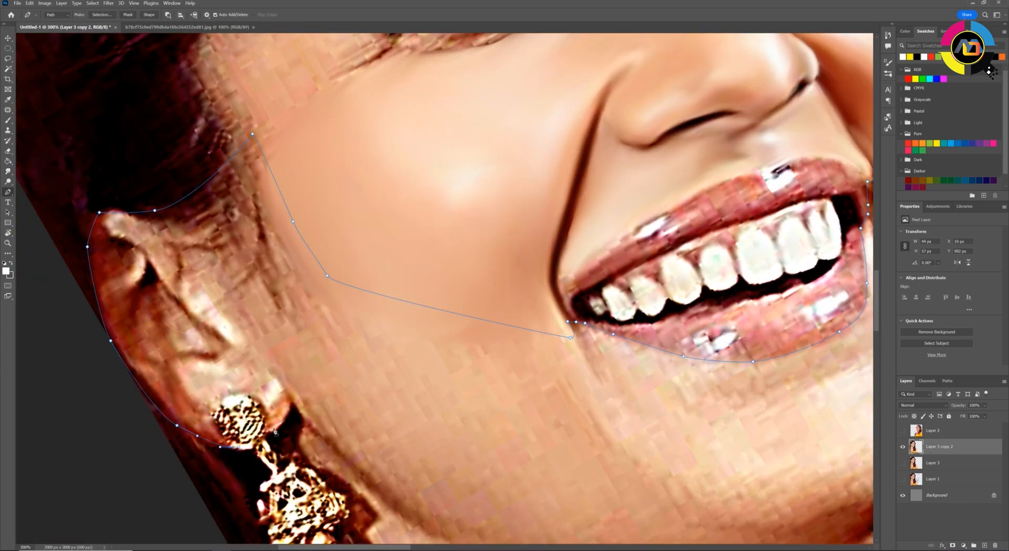
{"action": "left_click_drag", "start_coordinate": [275, 432], "coordinate": [232, 265]}
{"action": "left_click", "coordinate": [304, 410]}
{"action": "left_click_drag", "start_coordinate": [303, 413], "coordinate": [261, 210]}
{"action": "left_click", "coordinate": [279, 335]}
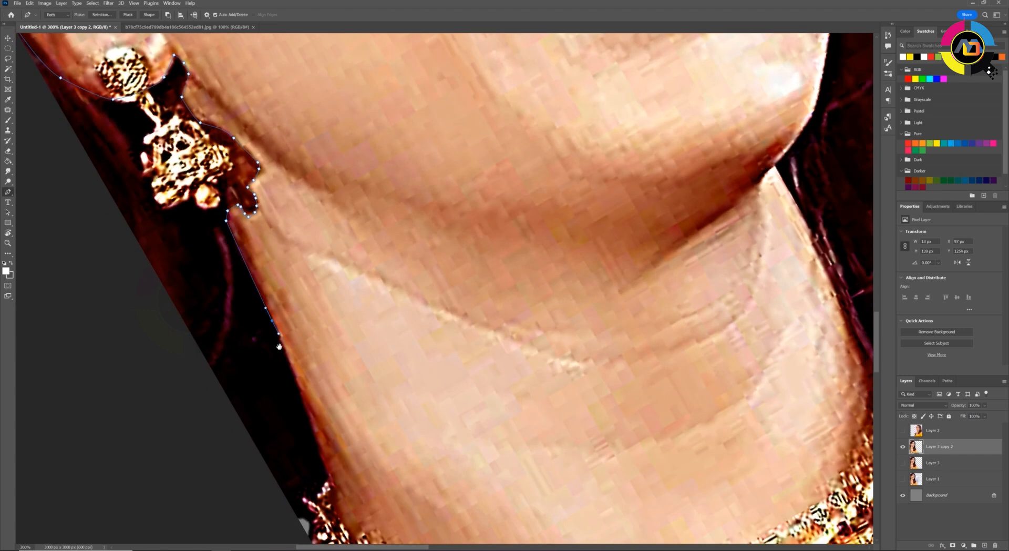
{"action": "left_click_drag", "start_coordinate": [279, 345], "coordinate": [234, 215]}
{"action": "left_click", "coordinate": [301, 374]}
{"action": "left_click", "coordinate": [379, 421]}
{"action": "left_click_drag", "start_coordinate": [411, 423], "coordinate": [329, 329]}
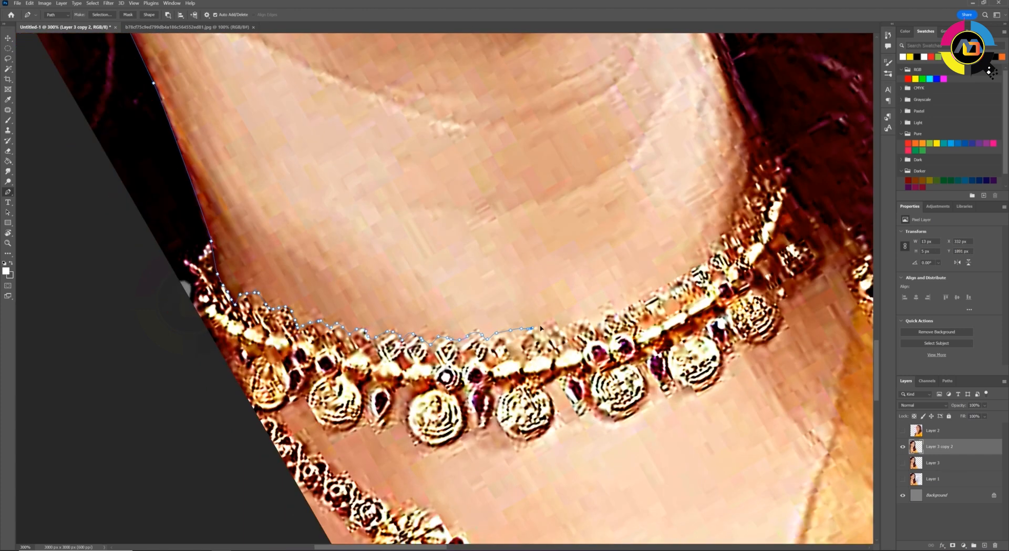
Continue the path along the necklace and up the far neck and jaw edge, close it, and convert it to a selection
{"action": "left_click_drag", "start_coordinate": [725, 232], "coordinate": [628, 487]}
{"action": "left_click", "coordinate": [633, 477]}
{"action": "left_click", "coordinate": [634, 459]}
{"action": "left_click", "coordinate": [641, 440]}
{"action": "left_click", "coordinate": [645, 426]}
{"action": "left_click", "coordinate": [650, 387]}
{"action": "left_click", "coordinate": [637, 338]}
{"action": "left_click", "coordinate": [620, 303]}
{"action": "left_click_drag", "start_coordinate": [595, 138], "coordinate": [600, 124]}
{"action": "left_click_drag", "start_coordinate": [604, 119], "coordinate": [536, 357]}
{"action": "left_click_drag", "start_coordinate": [550, 224], "coordinate": [553, 147]}
{"action": "left_click", "coordinate": [495, 172]}
{"action": "key", "text": "ctrl+Return"}
Smudge the chin and jaw edge beside the hair inside the lower-face selection, enlarging the brush
{"action": "left_click", "coordinate": [8, 172]}
{"action": "key", "text": "r"}
{"action": "left_click_drag", "start_coordinate": [603, 288], "coordinate": [597, 246]}
{"action": "left_click_drag", "start_coordinate": [500, 315], "coordinate": [473, 237]}
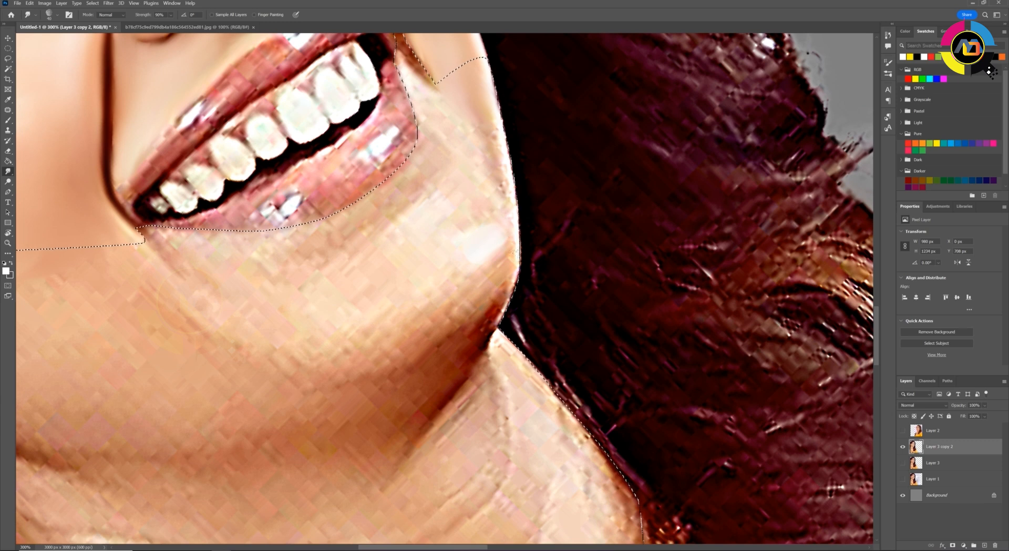
{"action": "key", "text": "bracketright"}
{"action": "key", "text": "bracketright"}
{"action": "key", "text": "bracketright"}
{"action": "key", "text": "bracketright"}
{"action": "left_click_drag", "start_coordinate": [486, 90], "coordinate": [509, 210]}
{"action": "mouse_move", "coordinate": [447, 111]}
{"action": "left_mouse_down"}
{"action": "mouse_move", "coordinate": [496, 224]}
{"action": "mouse_move", "coordinate": [504, 302]}
{"action": "left_mouse_up"}
{"action": "mouse_move", "coordinate": [504, 252]}
{"action": "left_mouse_down"}
{"action": "mouse_move", "coordinate": [462, 294]}
{"action": "mouse_move", "coordinate": [486, 326]}
{"action": "left_mouse_up"}
Smudge the chin below the lower lip and the jaw area smooth with a larger brush
{"action": "key", "text": "bracketright"}
{"action": "mouse_move", "coordinate": [420, 84]}
{"action": "left_mouse_down"}
{"action": "mouse_move", "coordinate": [433, 189]}
{"action": "mouse_move", "coordinate": [326, 255]}
{"action": "left_mouse_up"}
{"action": "left_click_drag", "start_coordinate": [452, 304], "coordinate": [371, 322]}
{"action": "left_click_drag", "start_coordinate": [315, 299], "coordinate": [226, 310]}
{"action": "left_click_drag", "start_coordinate": [152, 239], "coordinate": [216, 310]}
{"action": "key", "text": "bracketleft"}
{"action": "key", "text": "Escape"}
{"action": "key", "text": "ctrl+minus"}
{"action": "key", "text": "ctrl+minus"}
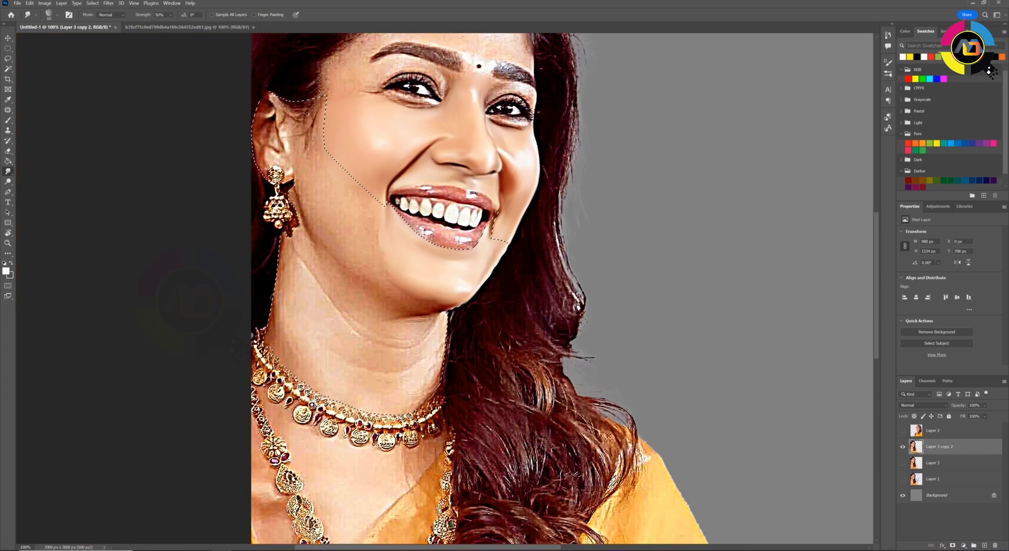
Smudge the cheek, jaw and upper neck smooth inside the lower-face selection with a larger brush
{"action": "key", "text": "ctrl+plus"}
{"action": "key", "text": "r"}
{"action": "left_click_drag", "start_coordinate": [342, 267], "coordinate": [397, 195]}
{"action": "left_click_drag", "start_coordinate": [397, 196], "coordinate": [369, 380]}
{"action": "key", "text": "bracketright"}
{"action": "key", "text": "bracketright"}
{"action": "key", "text": "bracketright"}
{"action": "left_click_drag", "start_coordinate": [442, 110], "coordinate": [368, 210]}
{"action": "left_click_drag", "start_coordinate": [389, 136], "coordinate": [353, 252]}
{"action": "left_click_drag", "start_coordinate": [447, 199], "coordinate": [379, 274]}
{"action": "left_click_drag", "start_coordinate": [421, 210], "coordinate": [395, 347]}
Soften the chin and jaw blending inside the selection, lowering the Smudge strength to 20%
{"action": "left_click_drag", "start_coordinate": [489, 157], "coordinate": [447, 224]}
{"action": "left_click_drag", "start_coordinate": [499, 210], "coordinate": [465, 249]}
{"action": "key", "text": "2"}
{"action": "left_click_drag", "start_coordinate": [468, 116], "coordinate": [463, 165]}
{"action": "left_click_drag", "start_coordinate": [531, 181], "coordinate": [473, 211]}
Smudge the ear and the skin beside it with a smaller brush at 40% strength
{"action": "key", "text": "r"}
{"action": "left_click_drag", "start_coordinate": [341, 239], "coordinate": [346, 344]}
{"action": "key", "text": "bracketleft"}
{"action": "key", "text": "bracketleft"}
{"action": "key", "text": "bracketleft"}
{"action": "key", "text": "bracketleft"}
{"action": "key", "text": "bracketleft"}
{"action": "key", "text": "4"}
{"action": "left_click_drag", "start_coordinate": [311, 157], "coordinate": [289, 211]}
{"action": "mouse_move", "coordinate": [316, 247]}
{"action": "left_mouse_down"}
{"action": "mouse_move", "coordinate": [310, 279]}
{"action": "mouse_move", "coordinate": [339, 279]}
{"action": "mouse_move", "coordinate": [341, 317]}
{"action": "left_mouse_up"}
{"action": "mouse_move", "coordinate": [337, 290]}
{"action": "left_mouse_down"}
{"action": "mouse_move", "coordinate": [311, 290]}
{"action": "mouse_move", "coordinate": [300, 310]}
{"action": "mouse_move", "coordinate": [373, 205]}
{"action": "left_mouse_up"}
Smudge the side of the neck from the jaw down to the necklace smooth with a larger brush
{"action": "key", "text": "r"}
{"action": "mouse_move", "coordinate": [373, 206]}
{"action": "left_mouse_down"}
{"action": "mouse_move", "coordinate": [500, 141]}
{"action": "mouse_move", "coordinate": [421, 236]}
{"action": "left_mouse_up"}
{"action": "key", "text": "bracketright"}
{"action": "key", "text": "bracketright"}
{"action": "key", "text": "bracketright"}
{"action": "key", "text": "bracketright"}
{"action": "key", "text": "bracketright"}
{"action": "key", "text": "bracketright"}
{"action": "left_click_drag", "start_coordinate": [405, 203], "coordinate": [326, 326]}
{"action": "mouse_move", "coordinate": [368, 210]}
{"action": "left_mouse_down"}
{"action": "mouse_move", "coordinate": [273, 261]}
{"action": "mouse_move", "coordinate": [207, 247]}
{"action": "left_mouse_up"}
{"action": "key", "text": "bracketright"}
{"action": "key", "text": "bracketright"}
{"action": "left_click_drag", "start_coordinate": [242, 357], "coordinate": [268, 301]}
{"action": "mouse_move", "coordinate": [237, 189]}
{"action": "left_mouse_down"}
{"action": "mouse_move", "coordinate": [192, 262]}
{"action": "mouse_move", "coordinate": [181, 345]}
{"action": "left_mouse_up"}
{"action": "left_click_drag", "start_coordinate": [191, 299], "coordinate": [215, 242]}
{"action": "mouse_move", "coordinate": [263, 336]}
{"action": "left_mouse_down"}
{"action": "mouse_move", "coordinate": [268, 252]}
{"action": "mouse_move", "coordinate": [368, 163]}
{"action": "mouse_move", "coordinate": [515, 174]}
{"action": "left_mouse_up"}
Smudge the neck skin along the necklace and the hair-side edge with a smaller brush
{"action": "key", "text": "r"}
{"action": "left_click_drag", "start_coordinate": [504, 174], "coordinate": [537, 285]}
{"action": "key", "text": "bracketleft"}
{"action": "key", "text": "bracketleft"}
{"action": "key", "text": "bracketleft"}
{"action": "mouse_move", "coordinate": [447, 181]}
{"action": "left_mouse_down"}
{"action": "mouse_move", "coordinate": [406, 226]}
{"action": "mouse_move", "coordinate": [397, 279]}
{"action": "left_mouse_up"}
{"action": "key", "text": "bracketleft"}
{"action": "left_click_drag", "start_coordinate": [404, 232], "coordinate": [391, 311]}
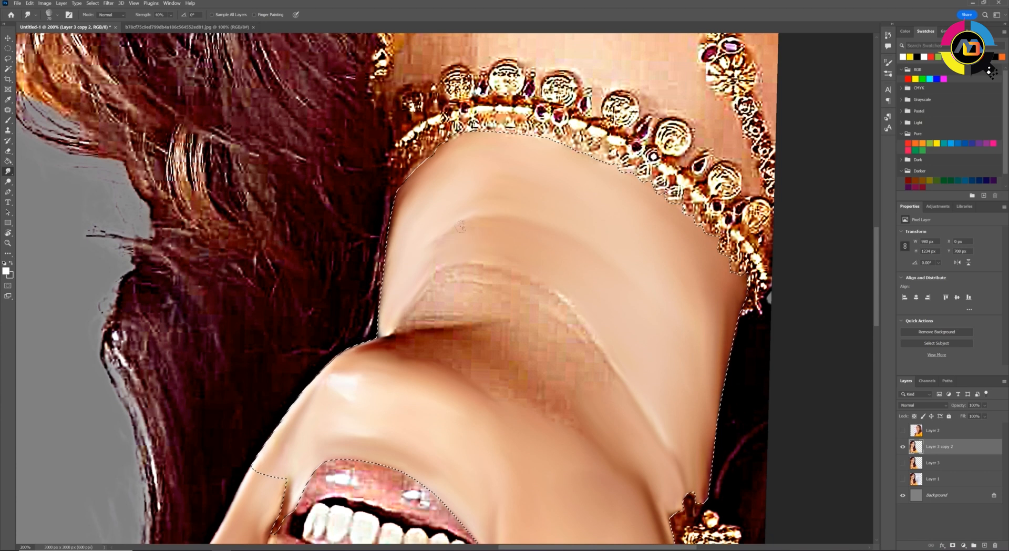
Smudge the remaining neck creases and the shadow under the chin smooth, and clear the selection
{"action": "key", "text": "Escape"}
{"action": "mouse_move", "coordinate": [453, 237]}
{"action": "left_mouse_down"}
{"action": "mouse_move", "coordinate": [475, 244]}
{"action": "mouse_move", "coordinate": [431, 210]}
{"action": "left_mouse_up"}
{"action": "key", "text": "r"}
{"action": "mouse_move", "coordinate": [473, 218]}
{"action": "left_mouse_down"}
{"action": "mouse_move", "coordinate": [378, 287]}
{"action": "mouse_move", "coordinate": [295, 322]}
{"action": "mouse_move", "coordinate": [386, 358]}
{"action": "left_mouse_up"}
{"action": "left_click_drag", "start_coordinate": [471, 240], "coordinate": [423, 313]}
{"action": "key", "text": "bracketright"}
{"action": "mouse_move", "coordinate": [478, 295]}
{"action": "left_mouse_down"}
{"action": "mouse_move", "coordinate": [400, 337]}
{"action": "mouse_move", "coordinate": [367, 319]}
{"action": "left_mouse_up"}
{"action": "key", "text": "ctrl+d"}
{"action": "key", "text": "Escape"}
Outline the eyebrow nearer the ear with a Pen path, make it a selection, and smudge the hairs smooth with a smaller brush
{"action": "key", "text": "ctrl+minus"}
{"action": "key", "text": "ctrl+minus"}
{"action": "key", "text": "ctrl+minus"}
{"action": "key", "text": "ctrl+plus"}
{"action": "left_click_drag", "start_coordinate": [427, 391], "coordinate": [450, 351]}
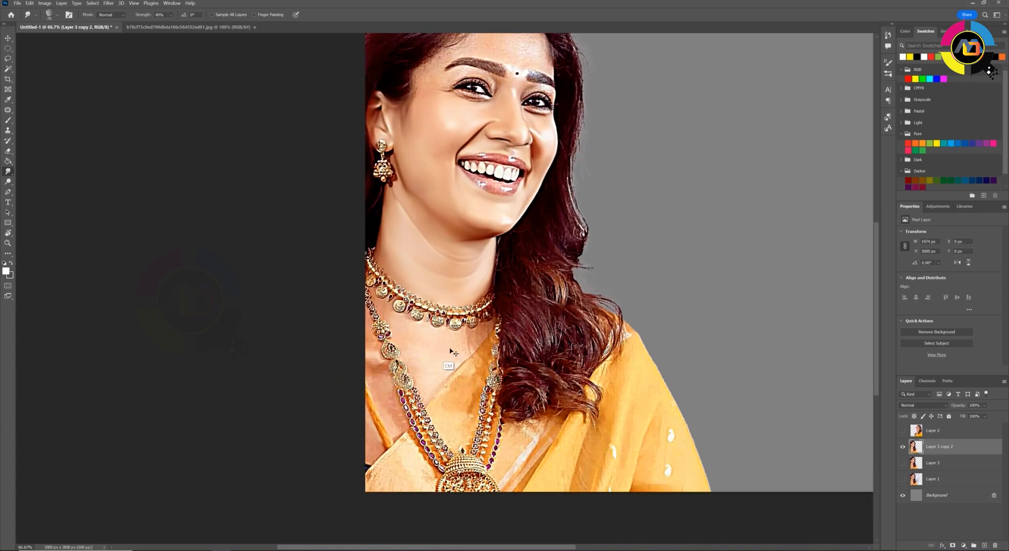
{"action": "key", "text": "ctrl+plus"}
{"action": "key", "text": "ctrl+plus"}
{"action": "key", "text": "bracketleft"}
{"action": "key", "text": "bracketleft"}
{"action": "key", "text": "bracketleft"}
{"action": "key", "text": "bracketleft"}
{"action": "key", "text": "ctrl+0"}
{"action": "scroll", "coordinate": [582, 283], "scroll_direction": "up", "scroll_amount": 6}
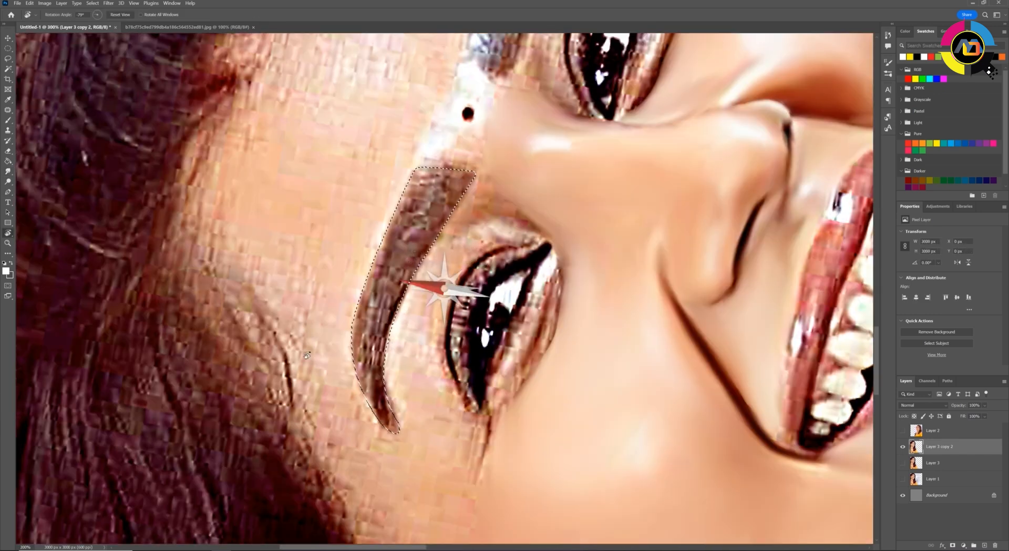
{"action": "mouse_move", "coordinate": [450, 289]}
{"action": "left_mouse_down"}
{"action": "mouse_move", "coordinate": [392, 416]}
{"action": "mouse_move", "coordinate": [442, 247]}
{"action": "mouse_move", "coordinate": [432, 190]}
{"action": "mouse_move", "coordinate": [376, 287]}
{"action": "mouse_move", "coordinate": [394, 211]}
{"action": "mouse_move", "coordinate": [352, 287]}
{"action": "mouse_move", "coordinate": [389, 421]}
{"action": "mouse_move", "coordinate": [415, 189]}
{"action": "mouse_move", "coordinate": [382, 429]}
{"action": "left_mouse_up"}
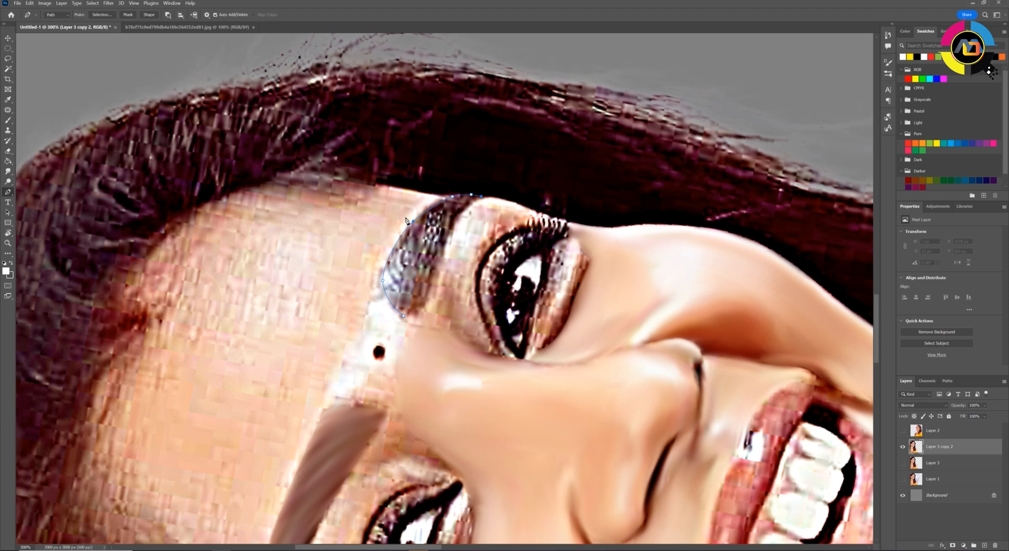
Convert the Pen path around the far eyebrow to a selection, smudge the eyebrow smooth, and deselect
{"action": "key", "text": "s"}
{"action": "key", "text": "p"}
{"action": "key", "text": "ctrl+Return"}
{"action": "key", "text": "s"}
{"action": "mouse_move", "coordinate": [393, 294]}
{"action": "left_mouse_down"}
{"action": "mouse_move", "coordinate": [466, 202]}
{"action": "mouse_move", "coordinate": [400, 300]}
{"action": "mouse_move", "coordinate": [472, 200]}
{"action": "left_mouse_up"}
{"action": "key", "text": "ctrl+d"}
{"action": "key", "text": "Escape"}
Trace a Pen path around the lower lid and outer corner of the near eye and convert it to a selection
{"action": "key", "text": "r"}
{"action": "left_click_drag", "start_coordinate": [307, 331], "coordinate": [352, 398]}
{"action": "key", "text": "p"}
{"action": "left_click", "coordinate": [366, 373]}
{"action": "left_click_drag", "start_coordinate": [306, 430], "coordinate": [281, 440]}
{"action": "left_click_drag", "start_coordinate": [218, 445], "coordinate": [212, 446]}
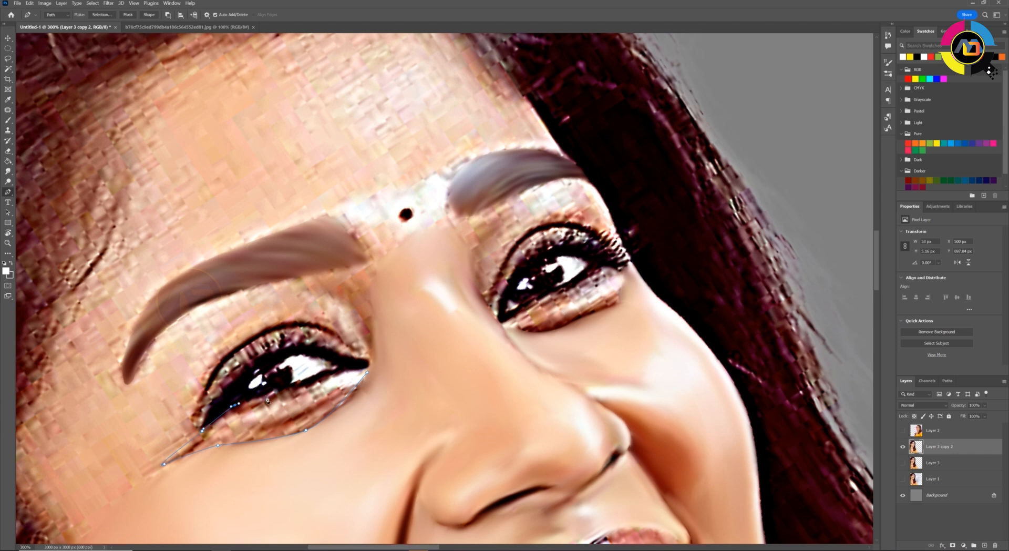
{"action": "key", "text": "ctrl+Return"}
{"action": "key", "text": "s"}
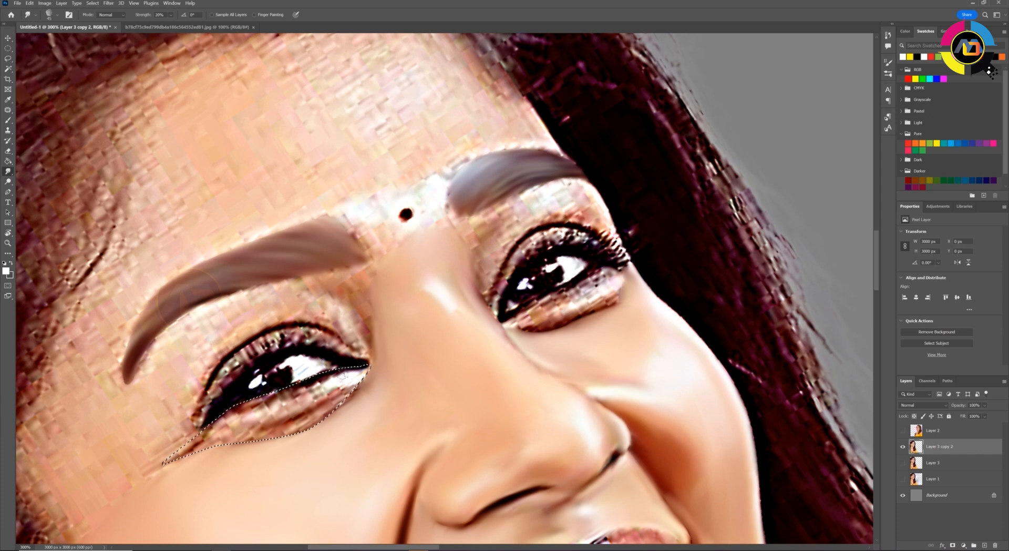
Smudge the near eye's lower lid smooth inside the selection at 30% strength and clear the selection
{"action": "key", "text": "r"}
{"action": "left_click_drag", "start_coordinate": [117, 359], "coordinate": [118, 383]}
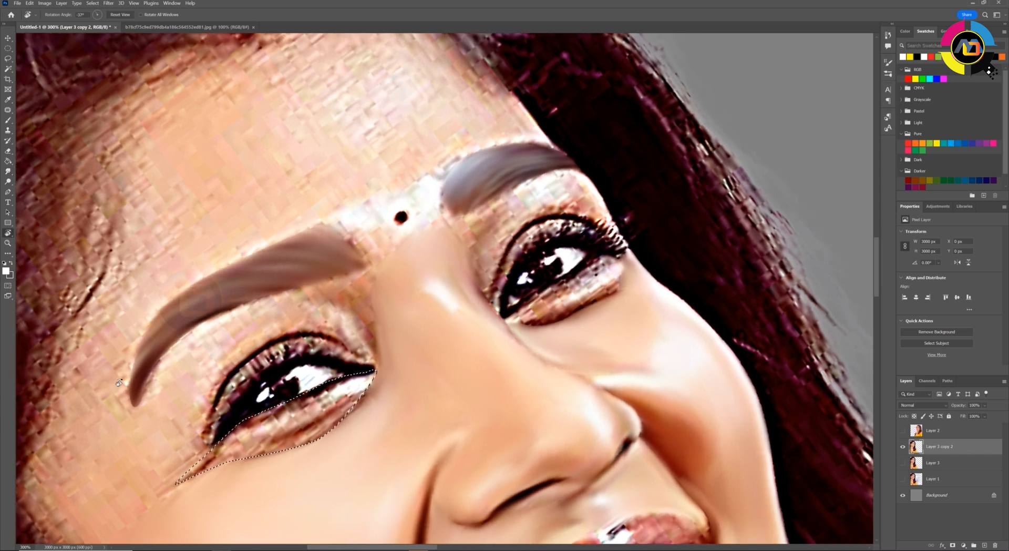
{"action": "key", "text": "s"}
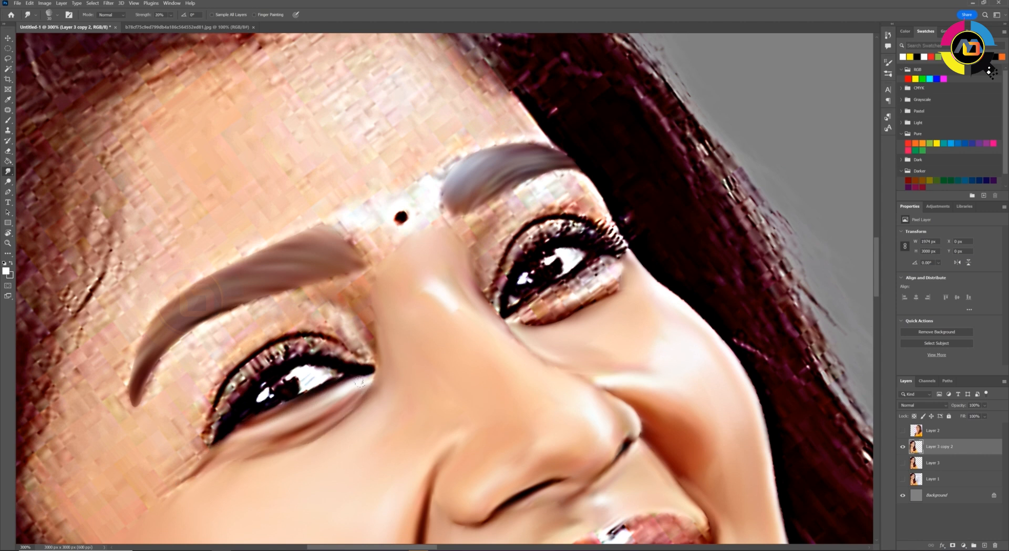
Outline the near eye's upper lash line with a Pen path, make it a selection, and smudge the lid smooth
{"action": "key", "text": "p"}
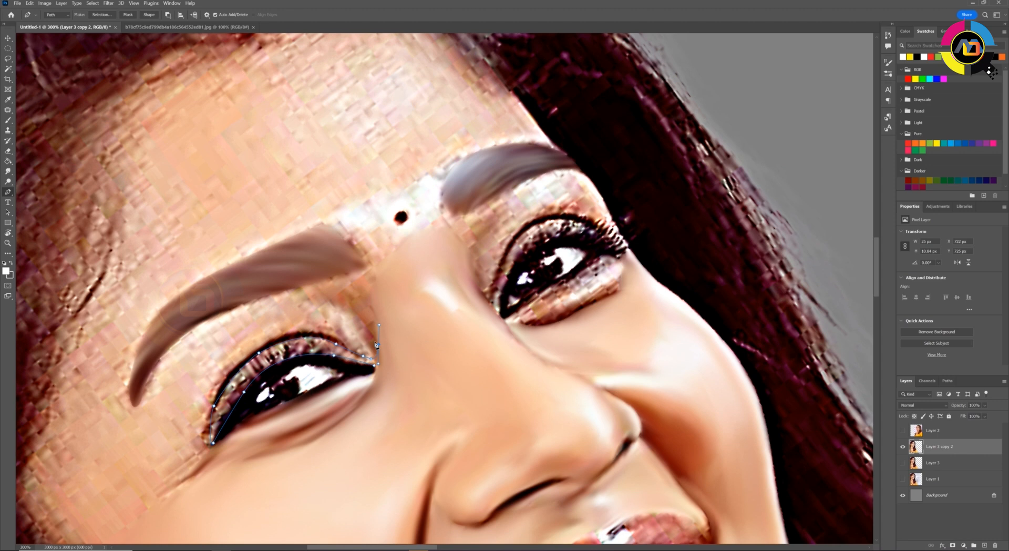
{"action": "key", "text": "ctrl+Return"}
{"action": "left_click", "coordinate": [8, 172]}
{"action": "mouse_move", "coordinate": [212, 440]}
{"action": "left_mouse_down"}
{"action": "mouse_move", "coordinate": [237, 400]}
{"action": "mouse_move", "coordinate": [374, 362]}
{"action": "mouse_move", "coordinate": [249, 371]}
{"action": "mouse_move", "coordinate": [215, 428]}
{"action": "left_mouse_up"}
{"action": "mouse_move", "coordinate": [362, 349]}
{"action": "left_mouse_down"}
{"action": "mouse_move", "coordinate": [297, 350]}
{"action": "mouse_move", "coordinate": [250, 372]}
{"action": "mouse_move", "coordinate": [221, 415]}
{"action": "mouse_move", "coordinate": [297, 349]}
{"action": "mouse_move", "coordinate": [231, 402]}
{"action": "mouse_move", "coordinate": [294, 357]}
{"action": "mouse_move", "coordinate": [313, 410]}
{"action": "mouse_move", "coordinate": [387, 438]}
{"action": "left_mouse_up"}
Smudge the skin around the near eye, the temple and the cheek up to the hairline, varying brush size and strength
{"action": "key", "text": "r"}
{"action": "key", "text": "]"}
{"action": "key", "text": "3"}
{"action": "mouse_move", "coordinate": [434, 379]}
{"action": "left_mouse_down"}
{"action": "mouse_move", "coordinate": [386, 389]}
{"action": "mouse_move", "coordinate": [357, 431]}
{"action": "left_mouse_up"}
{"action": "key", "text": "2"}
{"action": "left_click_drag", "start_coordinate": [334, 498], "coordinate": [349, 273]}
{"action": "key", "text": "4"}
{"action": "mouse_move", "coordinate": [345, 213]}
{"action": "left_mouse_down"}
{"action": "mouse_move", "coordinate": [371, 303]}
{"action": "mouse_move", "coordinate": [331, 242]}
{"action": "mouse_move", "coordinate": [324, 344]}
{"action": "left_mouse_up"}
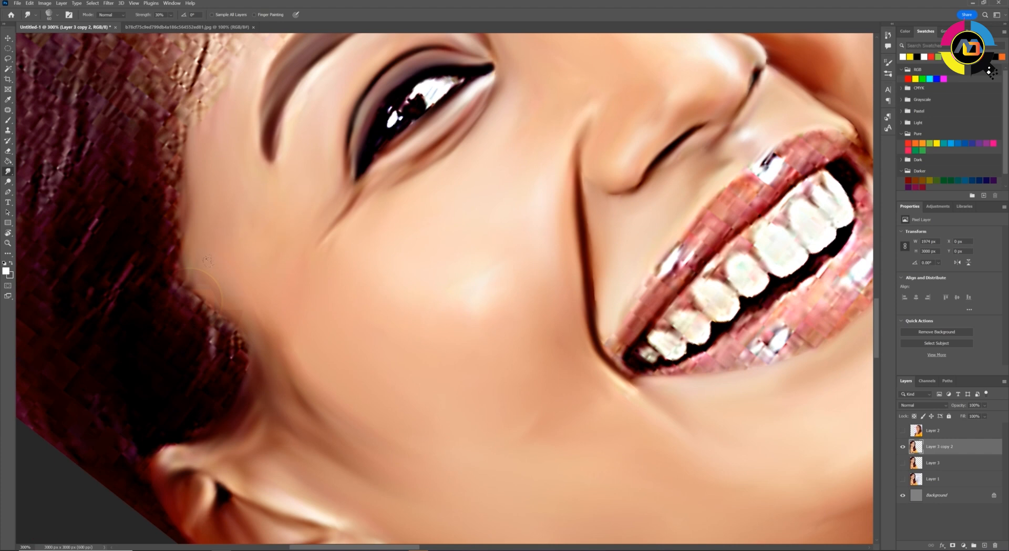
Trace a Pen path around the far eye's upper lid, from the nose bridge along the eyebrow, and convert it to a selection
{"action": "scroll", "coordinate": [208, 262], "scroll_direction": "up", "scroll_amount": 3}
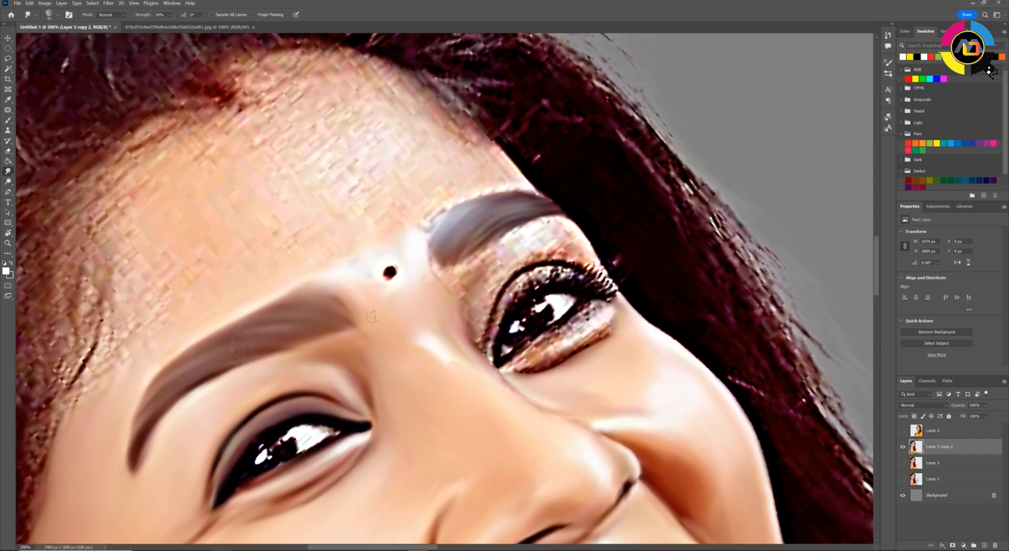
{"action": "key", "text": "p"}
{"action": "left_click", "coordinate": [495, 363]}
{"action": "mouse_move", "coordinate": [502, 319]}
{"action": "left_mouse_down"}
{"action": "mouse_move", "coordinate": [509, 304]}
{"action": "mouse_move", "coordinate": [584, 280]}
{"action": "left_mouse_up"}
{"action": "left_click", "coordinate": [618, 297]}
{"action": "mouse_move", "coordinate": [569, 224]}
{"action": "left_mouse_down"}
{"action": "mouse_move", "coordinate": [481, 252]}
{"action": "mouse_move", "coordinate": [486, 354]}
{"action": "left_mouse_up"}
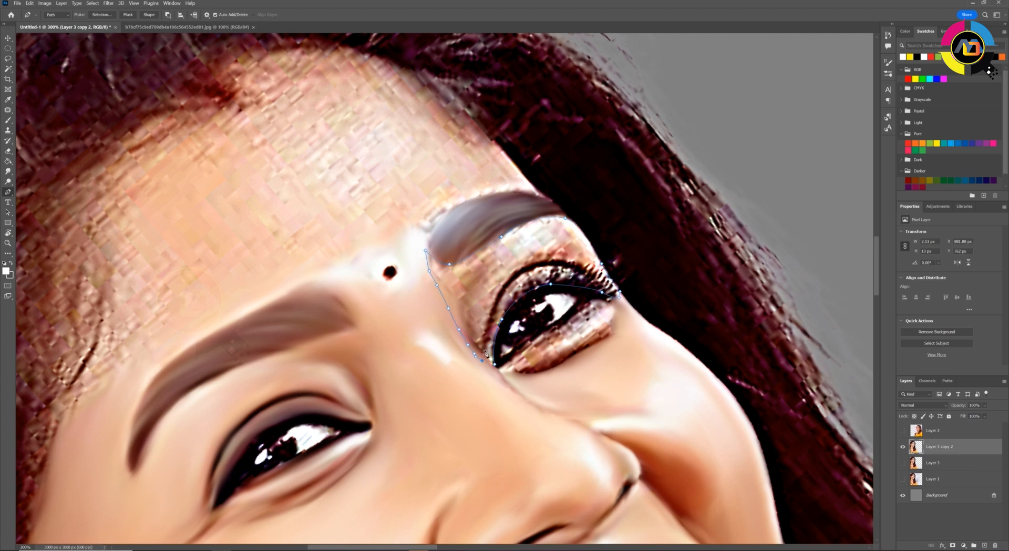
{"action": "key", "text": "ctrl+Return"}
Smudge the skin under the far eyebrow and beside the nose bridge inside the selection, reducing the brush size
{"action": "key", "text": "r"}
{"action": "key", "text": "ctrl+plus"}
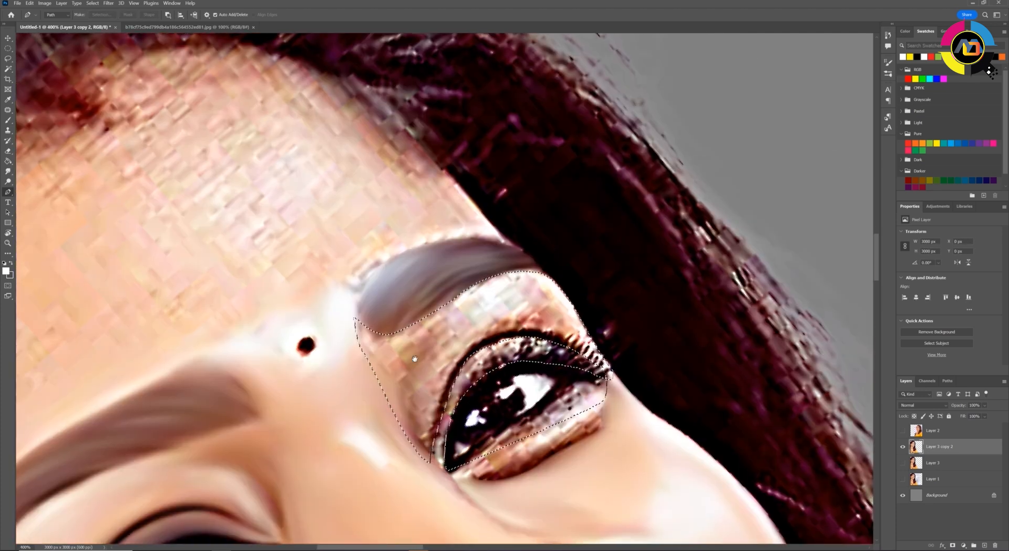
{"action": "left_click_drag", "start_coordinate": [533, 274], "coordinate": [394, 339]}
{"action": "left_click_drag", "start_coordinate": [404, 350], "coordinate": [428, 452]}
{"action": "left_click_drag", "start_coordinate": [452, 363], "coordinate": [424, 444]}
{"action": "key", "text": "bracketleft"}
{"action": "left_click_drag", "start_coordinate": [400, 363], "coordinate": [375, 326]}
Smudge the far eye's upper lid along the lash line, finish at 20% strength, and deselect
{"action": "left_click_drag", "start_coordinate": [447, 342], "coordinate": [544, 304]}
{"action": "mouse_move", "coordinate": [489, 328]}
{"action": "left_mouse_down"}
{"action": "mouse_move", "coordinate": [557, 320]}
{"action": "mouse_move", "coordinate": [594, 350]}
{"action": "left_mouse_up"}
{"action": "left_click_drag", "start_coordinate": [563, 331], "coordinate": [607, 365]}
{"action": "key", "text": "2"}
{"action": "mouse_move", "coordinate": [544, 281]}
{"action": "left_mouse_down"}
{"action": "mouse_move", "coordinate": [464, 319]}
{"action": "mouse_move", "coordinate": [469, 329]}
{"action": "mouse_move", "coordinate": [445, 356]}
{"action": "left_mouse_up"}
{"action": "key", "text": "bracketleft"}
{"action": "key", "text": "ctrl+d"}
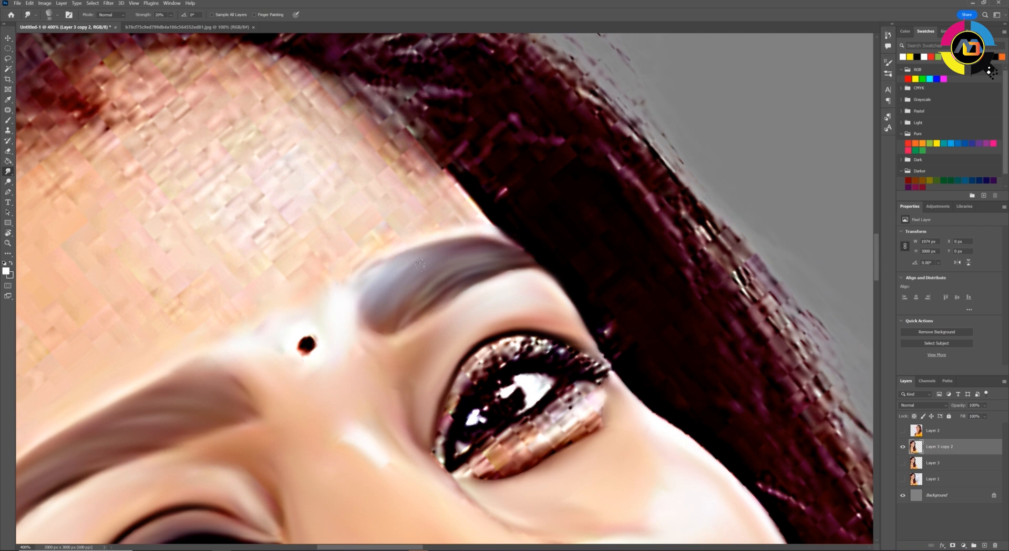
Convert the path around the far eye's lashes to a selection, smudge the lash area smooth, deselect, and blend its edge
{"action": "key", "text": "ctrl+Return"}
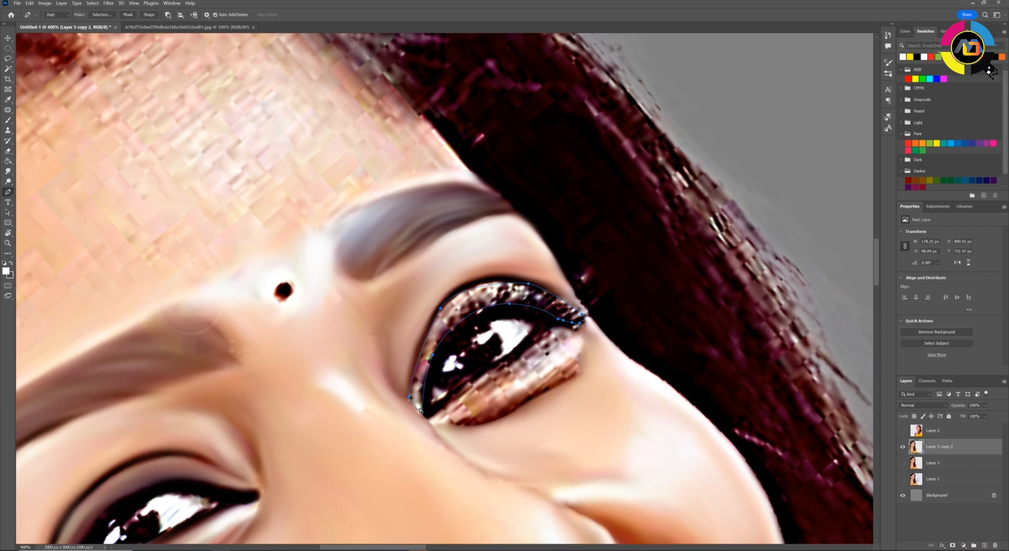
{"action": "key", "text": "r"}
{"action": "mouse_move", "coordinate": [422, 392]}
{"action": "left_mouse_down"}
{"action": "mouse_move", "coordinate": [483, 302]}
{"action": "mouse_move", "coordinate": [576, 315]}
{"action": "left_mouse_up"}
{"action": "left_click_drag", "start_coordinate": [494, 302], "coordinate": [445, 326]}
{"action": "key", "text": "ctrl+d"}
{"action": "key", "text": "bracketleft"}
{"action": "mouse_move", "coordinate": [507, 284]}
{"action": "left_mouse_down"}
{"action": "mouse_move", "coordinate": [492, 283]}
{"action": "mouse_move", "coordinate": [578, 310]}
{"action": "mouse_move", "coordinate": [442, 384]}
{"action": "left_mouse_up"}
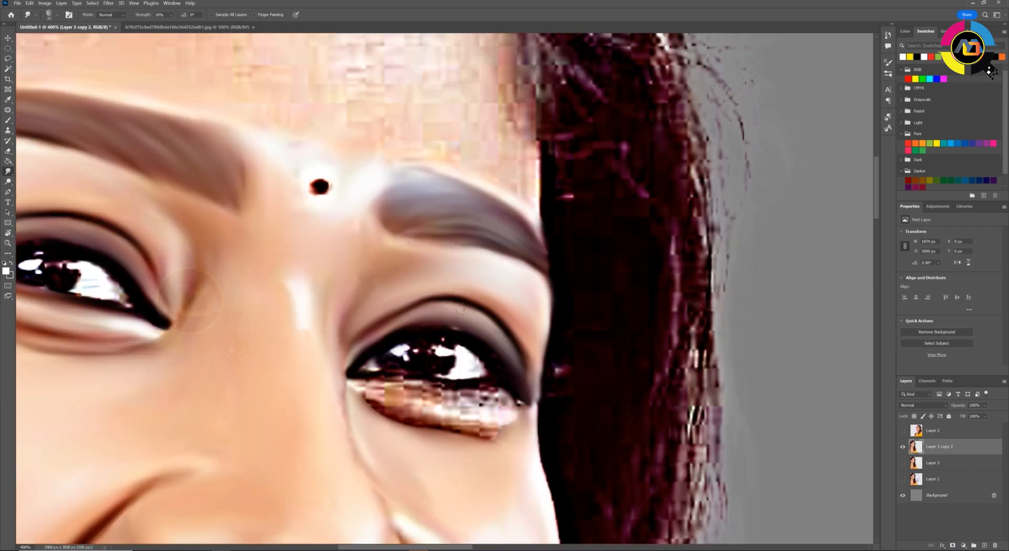
Outline the far eye's lower lid with the Pen tool and smudge the under-eye skin smooth with a smaller brush
{"action": "key", "text": "ctrl+minus"}
{"action": "key", "text": "ctrl+minus"}
{"action": "key", "text": "ctrl+minus"}
{"action": "key", "text": "ctrl+minus"}
{"action": "key", "text": "ctrl+minus"}
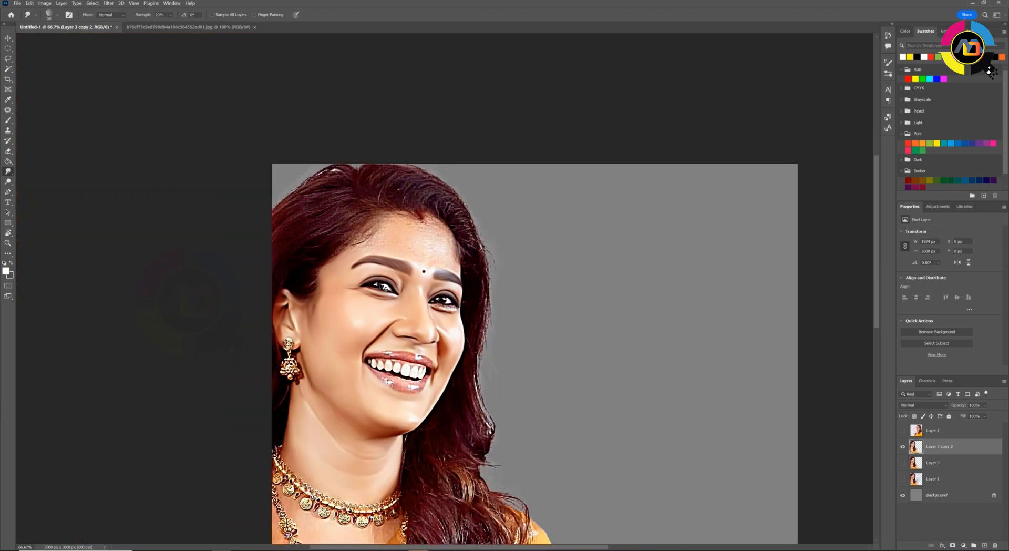
{"action": "key", "text": "ctrl+plus"}
{"action": "key", "text": "ctrl+plus"}
{"action": "key", "text": "ctrl+plus"}
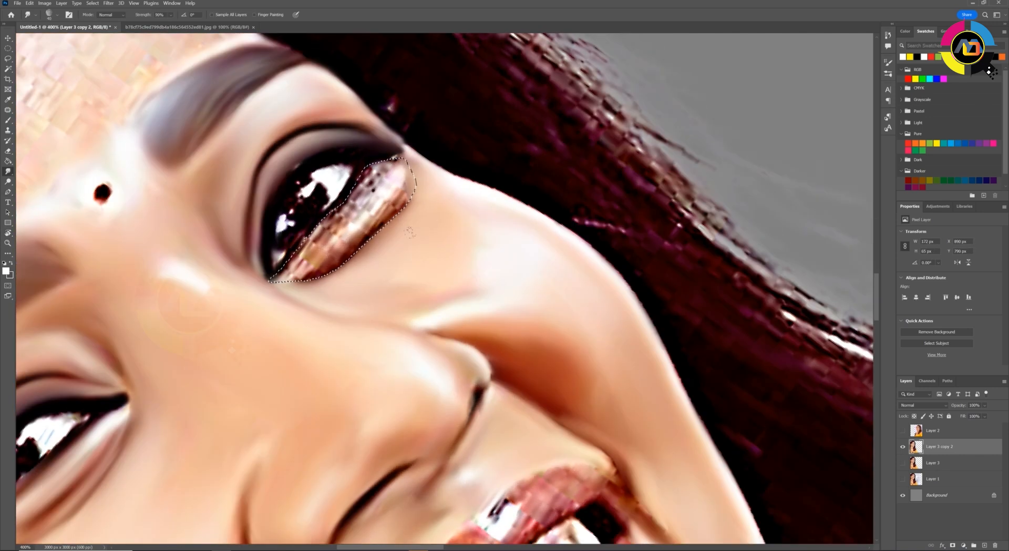
{"action": "mouse_move", "coordinate": [368, 210]}
{"action": "left_mouse_down"}
{"action": "mouse_move", "coordinate": [400, 176]}
{"action": "mouse_move", "coordinate": [326, 263]}
{"action": "left_mouse_up"}
{"action": "key", "text": "["}
{"action": "key", "text": "["}
{"action": "key", "text": "["}
{"action": "mouse_move", "coordinate": [336, 226]}
{"action": "left_mouse_down"}
{"action": "mouse_move", "coordinate": [284, 274]}
{"action": "mouse_move", "coordinate": [388, 164]}
{"action": "left_mouse_up"}
Smudge the forehead skin above the brows and around the bindi at 50% strength, reducing the brush size
{"action": "key", "text": "5"}
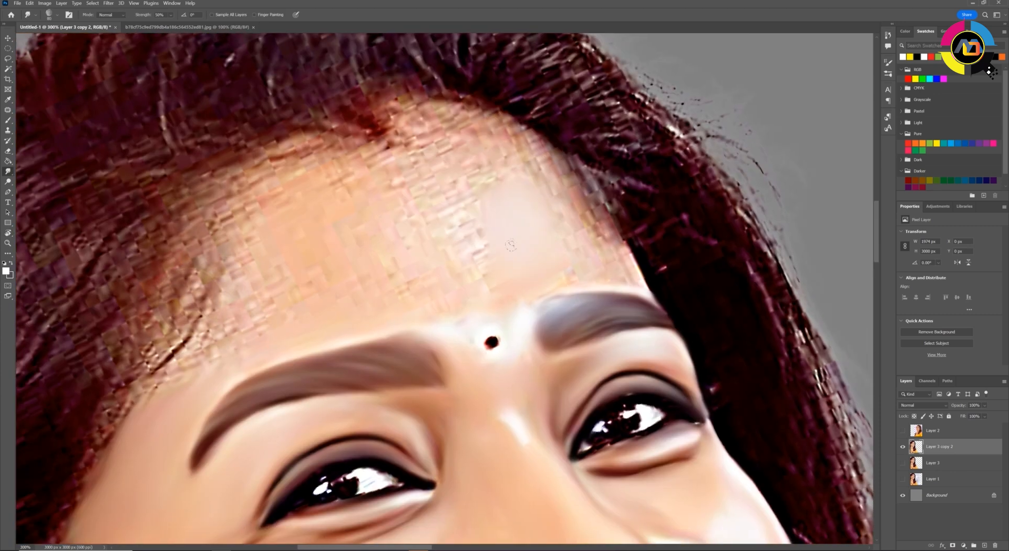
{"action": "key", "text": "["}
{"action": "mouse_move", "coordinate": [511, 245]}
{"action": "left_mouse_down"}
{"action": "mouse_move", "coordinate": [440, 198]}
{"action": "mouse_move", "coordinate": [621, 268]}
{"action": "mouse_move", "coordinate": [582, 209]}
{"action": "mouse_move", "coordinate": [514, 150]}
{"action": "mouse_move", "coordinate": [512, 132]}
{"action": "mouse_move", "coordinate": [415, 109]}
{"action": "left_mouse_up"}
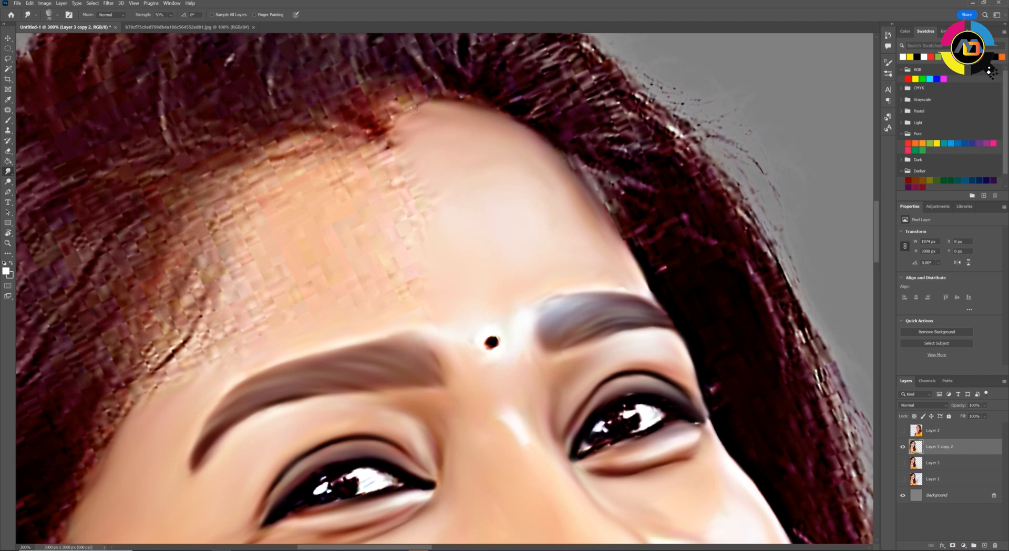
{"action": "mouse_move", "coordinate": [409, 236]}
{"action": "left_mouse_down"}
{"action": "mouse_move", "coordinate": [389, 147]}
{"action": "mouse_move", "coordinate": [255, 199]}
{"action": "left_mouse_up"}
{"action": "key", "text": "["}
{"action": "key", "text": "["}
{"action": "mouse_move", "coordinate": [484, 334]}
{"action": "left_mouse_down"}
{"action": "mouse_move", "coordinate": [486, 350]}
{"action": "mouse_move", "coordinate": [492, 339]}
{"action": "left_mouse_up"}
Blend the forehead skin along the near-side hairline with a larger Smudge brush, finishing at 20% strength
{"action": "key", "text": "]"}
{"action": "key", "text": "]"}
{"action": "key", "text": "]"}
{"action": "key", "text": "]"}
{"action": "mouse_move", "coordinate": [284, 263]}
{"action": "left_mouse_down"}
{"action": "mouse_move", "coordinate": [236, 223]}
{"action": "mouse_move", "coordinate": [213, 346]}
{"action": "left_mouse_up"}
{"action": "key", "text": "2"}
{"action": "mouse_move", "coordinate": [221, 284]}
{"action": "left_mouse_down"}
{"action": "mouse_move", "coordinate": [189, 230]}
{"action": "mouse_move", "coordinate": [171, 358]}
{"action": "left_mouse_up"}
{"action": "key", "text": "ctrl+minus"}
{"action": "key", "text": "ctrl+minus"}
{"action": "key", "text": "ctrl+minus"}
{"action": "key", "text": "ctrl+minus"}
{"action": "key", "text": "ctrl+minus"}
{"action": "key", "text": "ctrl+plus"}
{"action": "key", "text": "ctrl+plus"}
{"action": "key", "text": "ctrl+plus"}
{"action": "key", "text": "ctrl+plus"}
Trace the upper lip's outer edge with the Pen tool from the near mouth corner to the far corner
{"action": "mouse_move", "coordinate": [505, 447]}
{"action": "left_mouse_down"}
{"action": "mouse_move", "coordinate": [286, 218]}
{"action": "mouse_move", "coordinate": [284, 186]}
{"action": "left_mouse_up"}
{"action": "key", "text": "p"}
{"action": "key", "text": "ctrl+plus"}
{"action": "key", "text": "ctrl+plus"}
{"action": "left_click", "coordinate": [278, 442]}
{"action": "left_click_drag", "start_coordinate": [284, 373], "coordinate": [301, 350]}
{"action": "left_click_drag", "start_coordinate": [314, 333], "coordinate": [324, 315]}
{"action": "left_click_drag", "start_coordinate": [364, 254], "coordinate": [379, 230]}
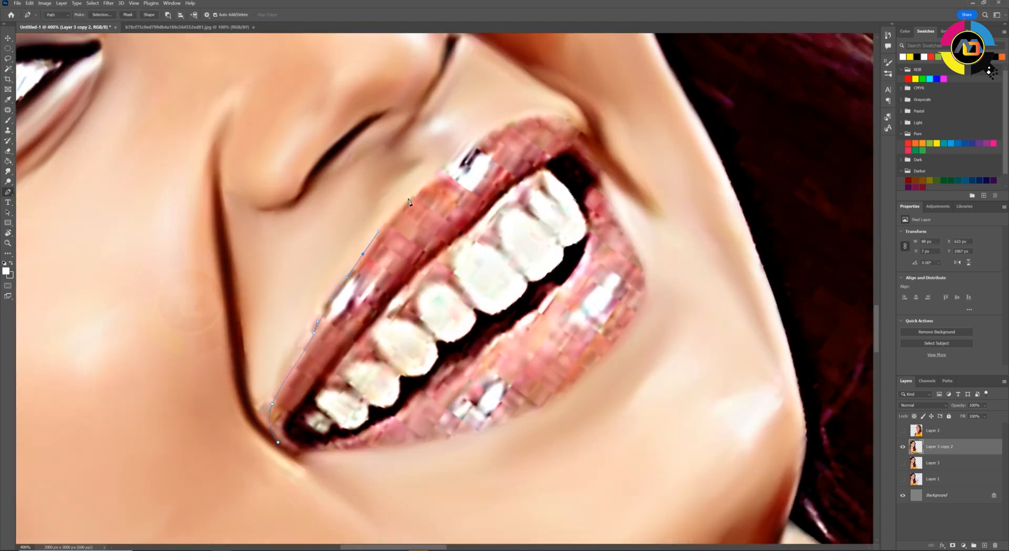
{"action": "left_click_drag", "start_coordinate": [408, 199], "coordinate": [423, 185]}
{"action": "left_click_drag", "start_coordinate": [441, 173], "coordinate": [369, 348]}
{"action": "left_click_drag", "start_coordinate": [445, 295], "coordinate": [458, 291]}
{"action": "left_click_drag", "start_coordinate": [504, 299], "coordinate": [518, 313]}
{"action": "left_click_drag", "start_coordinate": [528, 343], "coordinate": [531, 353]}
{"action": "key", "text": "ctrl+z"}
Continue the path back along the upper lip's inner edge, above the teeth and gums
{"action": "left_click", "coordinate": [480, 346]}
{"action": "left_click_drag", "start_coordinate": [447, 357], "coordinate": [436, 368]}
{"action": "left_click_drag", "start_coordinate": [415, 392], "coordinate": [551, 281]}
{"action": "left_click_drag", "start_coordinate": [543, 289], "coordinate": [495, 330]}
{"action": "left_click_drag", "start_coordinate": [450, 372], "coordinate": [439, 387]}
{"action": "left_click_drag", "start_coordinate": [390, 444], "coordinate": [441, 282]}
{"action": "left_click_drag", "start_coordinate": [420, 321], "coordinate": [419, 335]}
{"action": "left_click", "coordinate": [438, 346]}
Trace the lower lip's inner and outer edges, close the path, and convert it to a selection
{"action": "left_click_drag", "start_coordinate": [509, 317], "coordinate": [391, 431]}
{"action": "left_click_drag", "start_coordinate": [571, 290], "coordinate": [577, 277]}
{"action": "left_click_drag", "start_coordinate": [573, 291], "coordinate": [532, 368]}
{"action": "left_click", "coordinate": [548, 317]}
{"action": "left_click_drag", "start_coordinate": [573, 310], "coordinate": [522, 187]}
{"action": "left_click_drag", "start_coordinate": [498, 300], "coordinate": [471, 328]}
{"action": "left_click_drag", "start_coordinate": [314, 379], "coordinate": [279, 385]}
{"action": "left_click", "coordinate": [174, 387]}
{"action": "key", "text": "ctrl+Return"}
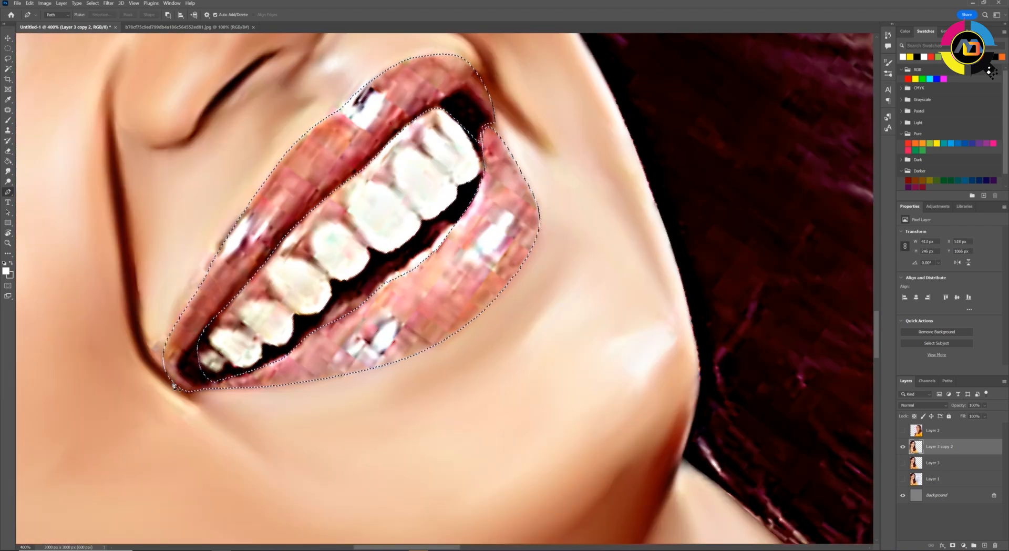
Smudge the bright highlights on the lower and upper lips inside the selection
{"action": "left_click_drag", "start_coordinate": [174, 386], "coordinate": [149, 486]}
{"action": "left_click", "coordinate": [7, 172]}
{"action": "left_click_drag", "start_coordinate": [481, 319], "coordinate": [458, 355]}
{"action": "left_click_drag", "start_coordinate": [456, 294], "coordinate": [437, 329]}
{"action": "left_click_drag", "start_coordinate": [344, 436], "coordinate": [334, 453]}
{"action": "left_click_drag", "start_coordinate": [371, 422], "coordinate": [358, 437]}
{"action": "left_click_drag", "start_coordinate": [351, 194], "coordinate": [333, 211]}
Smudge the lower lip smooth along its curve with a larger brush at 50% strength
{"action": "key", "text": "5"}
{"action": "key", "text": "bracketright"}
{"action": "key", "text": "bracketright"}
{"action": "left_click_drag", "start_coordinate": [491, 268], "coordinate": [503, 315]}
{"action": "left_click_drag", "start_coordinate": [465, 239], "coordinate": [492, 294]}
{"action": "left_click_drag", "start_coordinate": [500, 336], "coordinate": [463, 392]}
{"action": "left_click_drag", "start_coordinate": [447, 358], "coordinate": [389, 400]}
{"action": "mouse_move", "coordinate": [452, 405]}
{"action": "left_mouse_down"}
{"action": "mouse_move", "coordinate": [383, 442]}
{"action": "mouse_move", "coordinate": [336, 418]}
{"action": "left_mouse_up"}
{"action": "mouse_move", "coordinate": [363, 431]}
{"action": "left_mouse_down"}
{"action": "mouse_move", "coordinate": [300, 442]}
{"action": "mouse_move", "coordinate": [326, 460]}
{"action": "left_mouse_up"}
{"action": "mouse_move", "coordinate": [304, 429]}
{"action": "left_mouse_down"}
{"action": "mouse_move", "coordinate": [226, 476]}
{"action": "mouse_move", "coordinate": [184, 483]}
{"action": "left_mouse_up"}
Smudge the upper lip smooth along its length, finishing near the mouth corner with a smaller brush
{"action": "left_click_drag", "start_coordinate": [345, 263], "coordinate": [286, 307]}
{"action": "left_click_drag", "start_coordinate": [326, 232], "coordinate": [274, 289]}
{"action": "left_click_drag", "start_coordinate": [279, 294], "coordinate": [231, 350]}
{"action": "left_click_drag", "start_coordinate": [307, 226], "coordinate": [258, 279]}
{"action": "left_click_drag", "start_coordinate": [381, 211], "coordinate": [334, 260]}
{"action": "left_click_drag", "start_coordinate": [436, 176], "coordinate": [368, 195]}
{"action": "left_click_drag", "start_coordinate": [415, 195], "coordinate": [358, 242]}
{"action": "left_click_drag", "start_coordinate": [439, 171], "coordinate": [378, 181]}
{"action": "key", "text": "bracketleft"}
{"action": "left_click_drag", "start_coordinate": [205, 368], "coordinate": [297, 264]}
{"action": "left_click_drag", "start_coordinate": [308, 250], "coordinate": [252, 328]}
{"action": "left_click_drag", "start_coordinate": [250, 337], "coordinate": [250, 373]}
Invert the lip selection, blend the area bordering the lips, and deselect
{"action": "key", "text": "ctrl+shift+i"}
{"action": "mouse_move", "coordinate": [305, 202]}
{"action": "left_mouse_down"}
{"action": "mouse_move", "coordinate": [224, 344]}
{"action": "mouse_move", "coordinate": [265, 407]}
{"action": "left_mouse_up"}
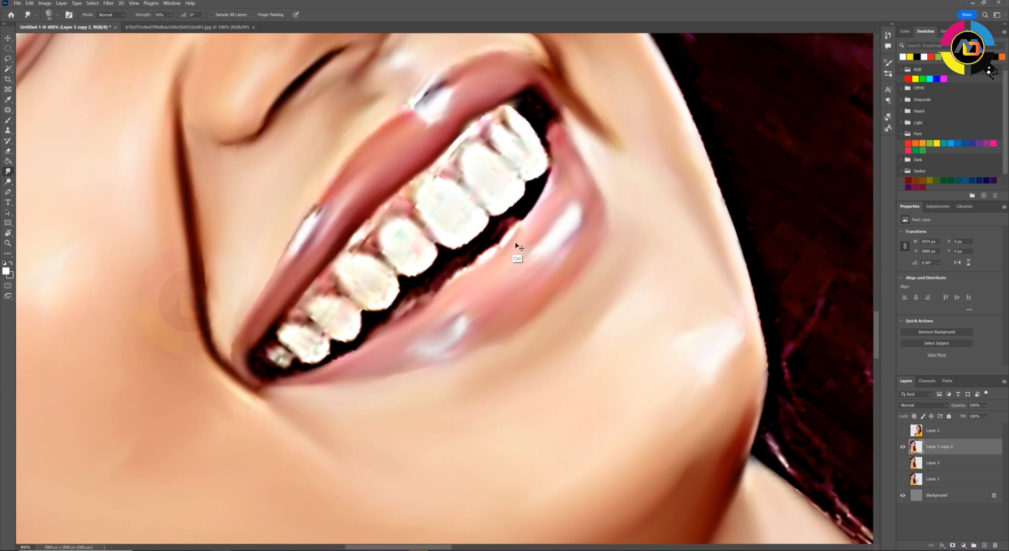
{"action": "left_click_drag", "start_coordinate": [395, 208], "coordinate": [368, 318]}
{"action": "key", "text": "ctrl+d"}
{"action": "key", "text": "1"}
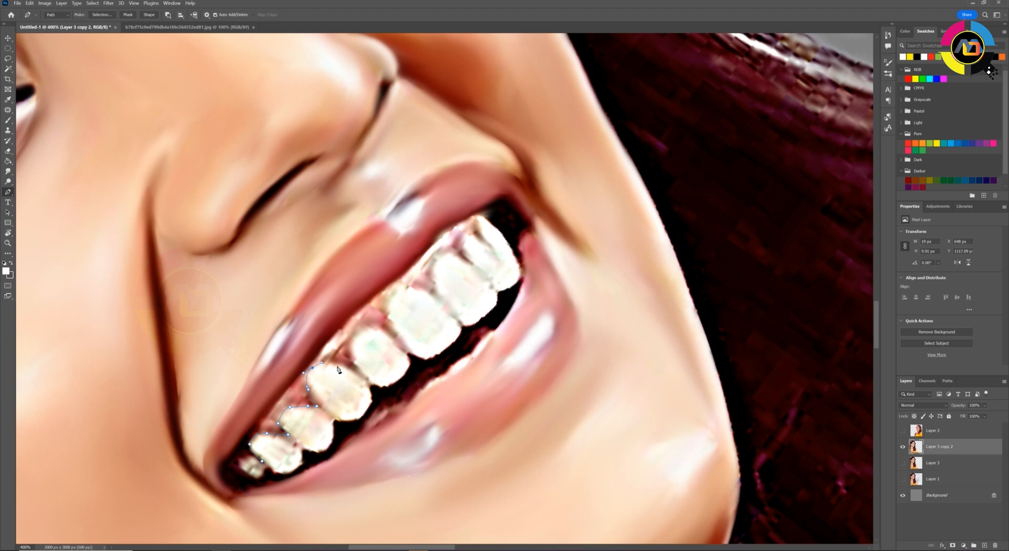
Outline the gums between the upper lip and the teeth with the Pen tool and convert the path to a selection
{"action": "left_click", "coordinate": [461, 257]}
{"action": "left_click", "coordinate": [470, 262]}
{"action": "left_click", "coordinate": [461, 243]}
{"action": "left_click_drag", "start_coordinate": [445, 253], "coordinate": [436, 236]}
{"action": "left_click", "coordinate": [491, 246]}
{"action": "left_click", "coordinate": [477, 216]}
{"action": "left_click", "coordinate": [489, 208]}
{"action": "key", "text": "ctrl+Return"}
Smudge the gums above the teeth smooth inside the selection, enlarging the brush
{"action": "key", "text": "r"}
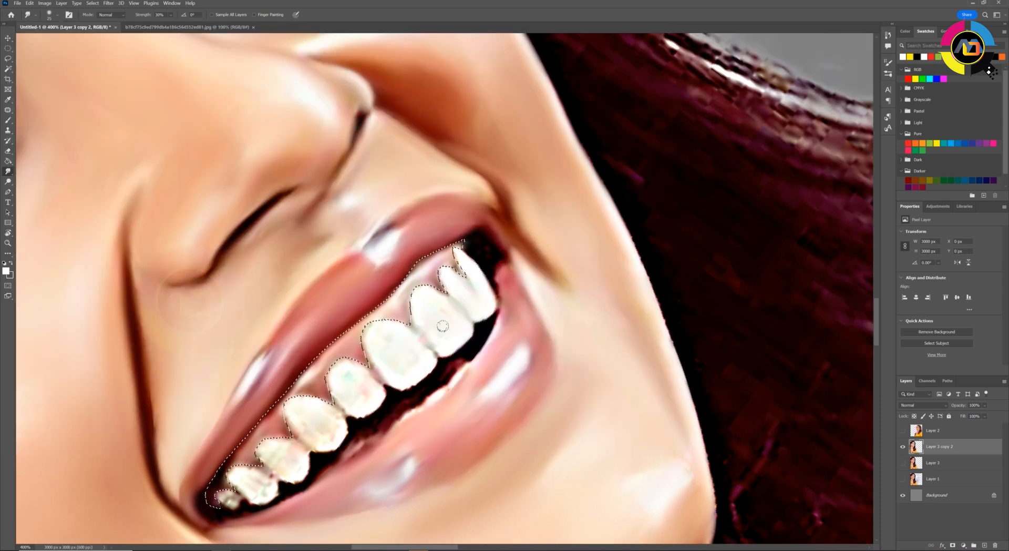
{"action": "mouse_move", "coordinate": [442, 326]}
{"action": "left_mouse_down"}
{"action": "mouse_move", "coordinate": [453, 342]}
{"action": "mouse_move", "coordinate": [390, 349]}
{"action": "mouse_move", "coordinate": [411, 382]}
{"action": "mouse_move", "coordinate": [298, 426]}
{"action": "mouse_move", "coordinate": [310, 439]}
{"action": "mouse_move", "coordinate": [294, 469]}
{"action": "mouse_move", "coordinate": [252, 484]}
{"action": "mouse_move", "coordinate": [294, 415]}
{"action": "left_mouse_up"}
{"action": "key", "text": "bracketright"}
{"action": "mouse_move", "coordinate": [237, 473]}
{"action": "left_mouse_down"}
{"action": "mouse_move", "coordinate": [341, 368]}
{"action": "mouse_move", "coordinate": [399, 391]}
{"action": "left_mouse_up"}
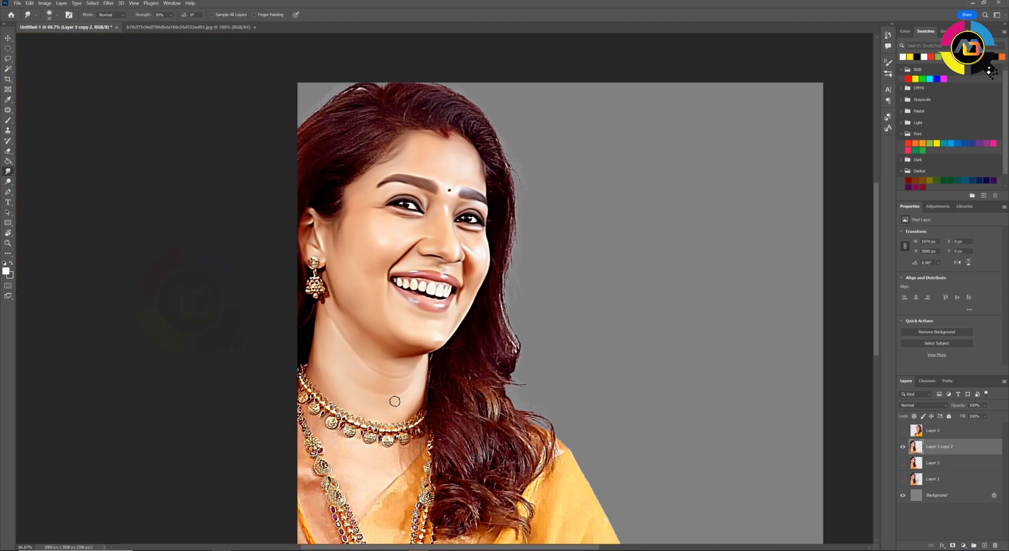
Rotate the view and smudge the chest skin below the choker with a larger brush
{"action": "scroll", "coordinate": [376, 431], "scroll_direction": "up", "scroll_amount": 2}
{"action": "left_click_drag", "start_coordinate": [457, 415], "coordinate": [445, 169]}
{"action": "key", "text": "r"}
{"action": "left_click_drag", "start_coordinate": [462, 149], "coordinate": [390, 159]}
{"action": "key", "text": "bracketright"}
{"action": "key", "text": "bracketright"}
{"action": "key", "text": "bracketright"}
{"action": "key", "text": "bracketright"}
{"action": "key", "text": "bracketright"}
{"action": "key", "text": "bracketright"}
{"action": "mouse_move", "coordinate": [470, 258]}
{"action": "left_mouse_down"}
{"action": "mouse_move", "coordinate": [433, 257]}
{"action": "mouse_move", "coordinate": [437, 356]}
{"action": "mouse_move", "coordinate": [422, 294]}
{"action": "mouse_move", "coordinate": [320, 302]}
{"action": "mouse_move", "coordinate": [276, 323]}
{"action": "left_mouse_up"}
Smudge the chest skin between the choker and the long necklace, adjusting the brush size to the gaps
{"action": "key", "text": "bracketleft"}
{"action": "key", "text": "bracketleft"}
{"action": "key", "text": "bracketleft"}
{"action": "key", "text": "bracketleft"}
{"action": "key", "text": "bracketleft"}
{"action": "key", "text": "bracketright"}
{"action": "mouse_move", "coordinate": [476, 197]}
{"action": "left_mouse_down"}
{"action": "mouse_move", "coordinate": [485, 190]}
{"action": "mouse_move", "coordinate": [407, 405]}
{"action": "mouse_move", "coordinate": [421, 486]}
{"action": "mouse_move", "coordinate": [378, 440]}
{"action": "mouse_move", "coordinate": [287, 377]}
{"action": "mouse_move", "coordinate": [265, 406]}
{"action": "mouse_move", "coordinate": [218, 368]}
{"action": "mouse_move", "coordinate": [190, 315]}
{"action": "mouse_move", "coordinate": [251, 257]}
{"action": "left_mouse_up"}
{"action": "key", "text": "bracketright"}
{"action": "key", "text": "bracketright"}
{"action": "key", "text": "bracketright"}
{"action": "key", "text": "bracketright"}
Smudge the skin and orange cloth strip outside the long necklace at 50% strength, varying the brush size
{"action": "key", "text": "5"}
{"action": "key", "text": "bracketleft"}
{"action": "key", "text": "bracketleft"}
{"action": "key", "text": "bracketleft"}
{"action": "key", "text": "bracketleft"}
{"action": "key", "text": "bracketleft"}
{"action": "key", "text": "bracketleft"}
{"action": "key", "text": "bracketleft"}
{"action": "key", "text": "bracketleft"}
{"action": "key", "text": "ctrl+minus"}
{"action": "key", "text": "ctrl+minus"}
{"action": "key", "text": "ctrl+plus"}
{"action": "key", "text": "ctrl+plus"}
{"action": "key", "text": "bracketright"}
{"action": "key", "text": "bracketright"}
{"action": "key", "text": "bracketright"}
{"action": "key", "text": "bracketright"}
{"action": "left_click_drag", "start_coordinate": [348, 378], "coordinate": [456, 467]}
{"action": "mouse_move", "coordinate": [416, 387]}
{"action": "left_mouse_down"}
{"action": "mouse_move", "coordinate": [314, 311]}
{"action": "mouse_move", "coordinate": [245, 202]}
{"action": "left_mouse_up"}
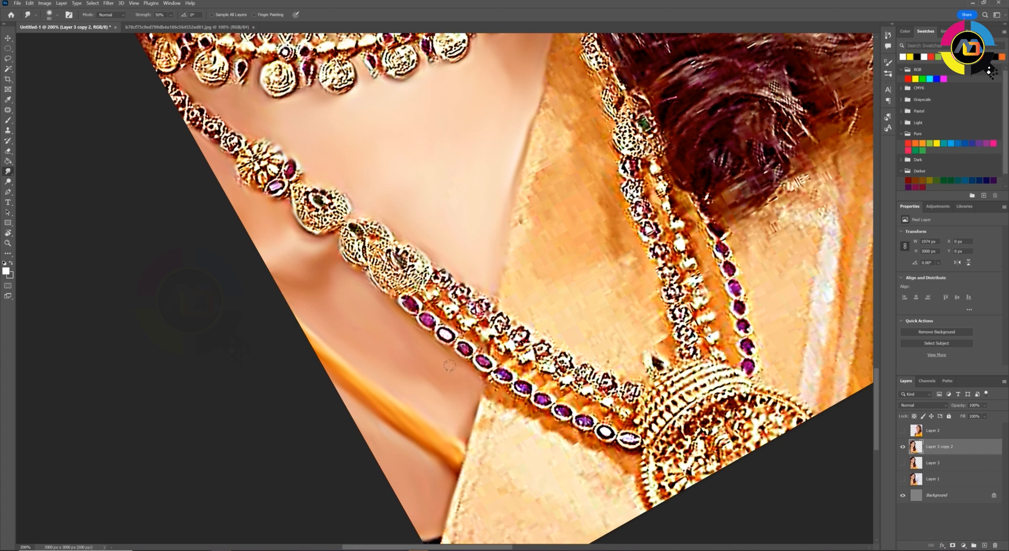
Reset the view rotation and examine the smoothed face, neck and chest at several zoom levels
{"action": "key", "text": "Escape"}
{"action": "key", "text": "ctrl+minus"}
{"action": "key", "text": "ctrl+minus"}
{"action": "key", "text": "ctrl+minus"}
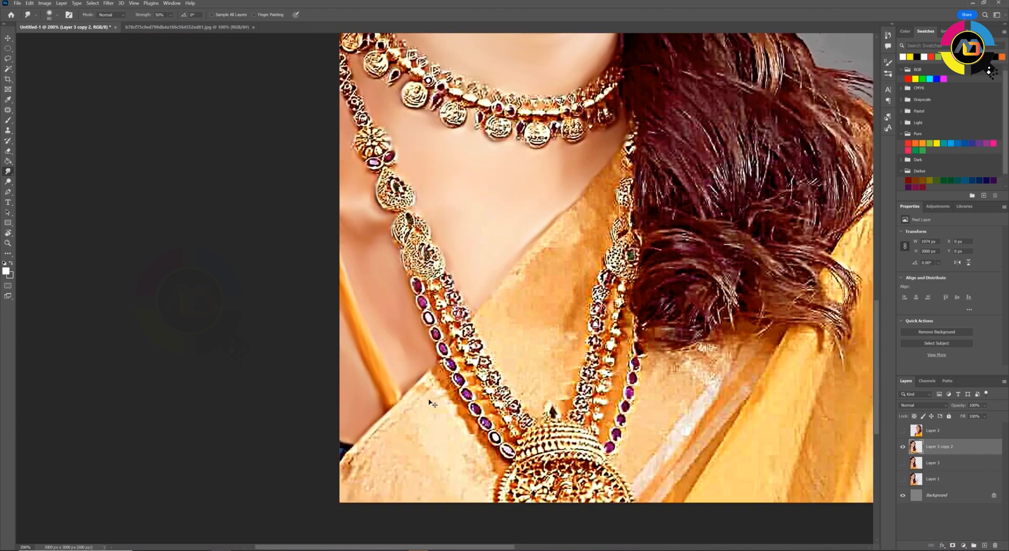
{"action": "left_click_drag", "start_coordinate": [501, 267], "coordinate": [473, 319]}
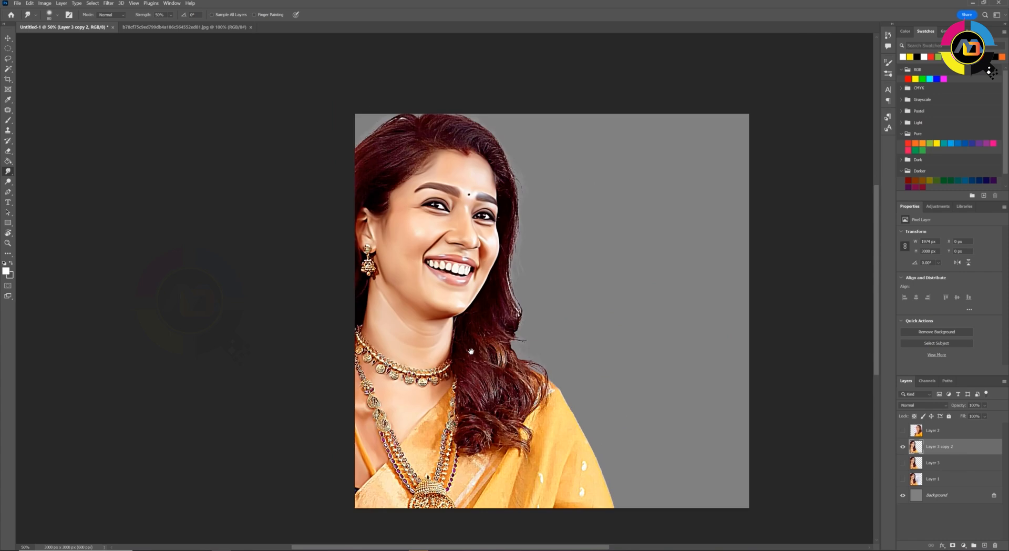
{"action": "key", "text": "ctrl+minus"}
{"action": "key", "text": "ctrl+plus"}
{"action": "key", "text": "ctrl+plus"}
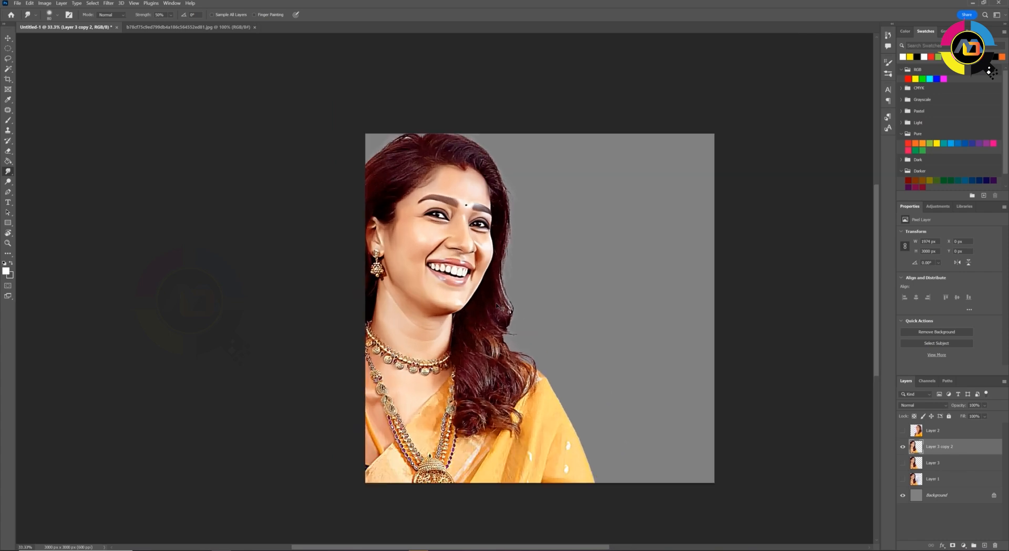
{"action": "key", "text": "ctrl+plus"}
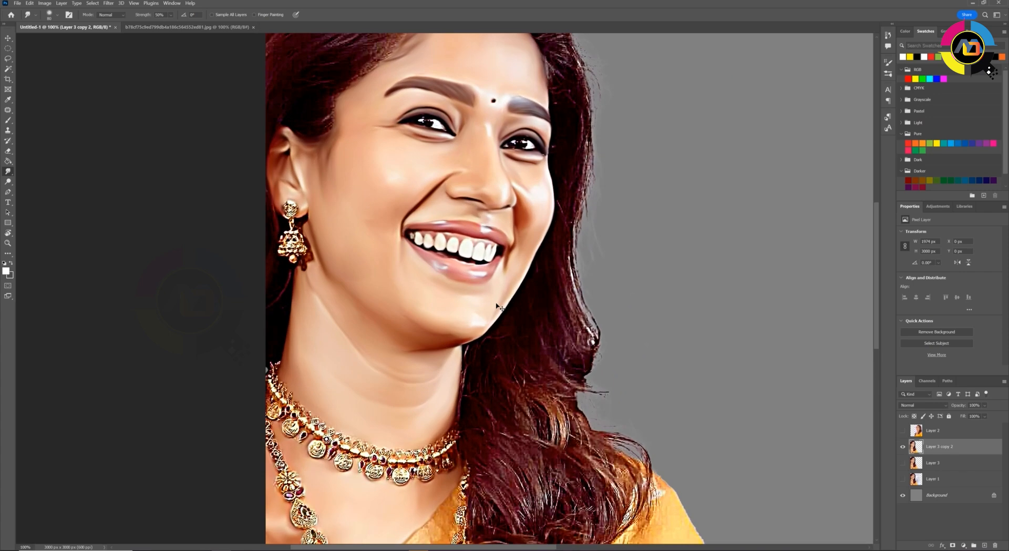
{"action": "key", "text": "ctrl+minus"}
{"action": "key", "text": "ctrl+minus"}
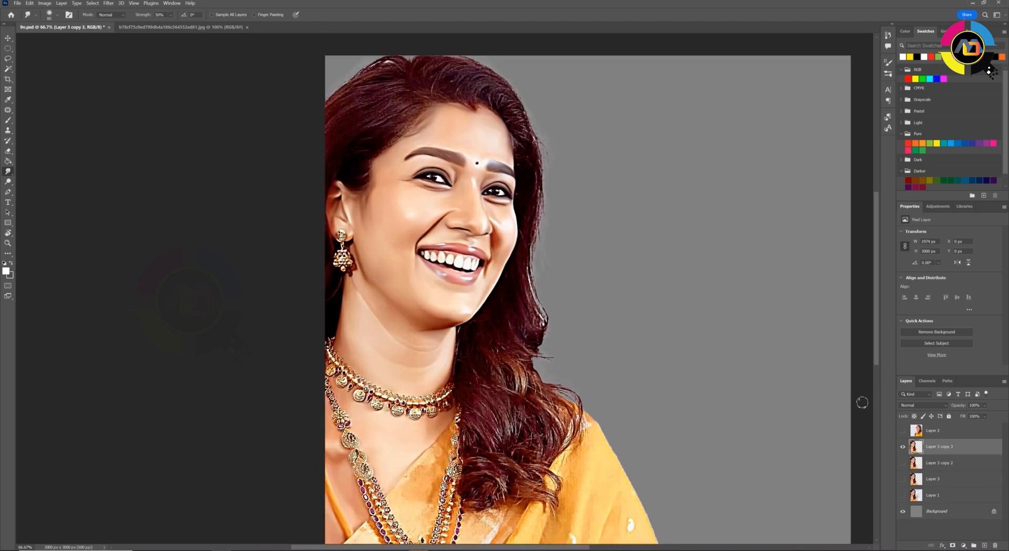
Rotate the view and smudge the hair from the temple above the ear to the canvas edge at 30% strength
{"action": "key", "text": "r"}
{"action": "left_click_drag", "start_coordinate": [329, 224], "coordinate": [355, 297]}
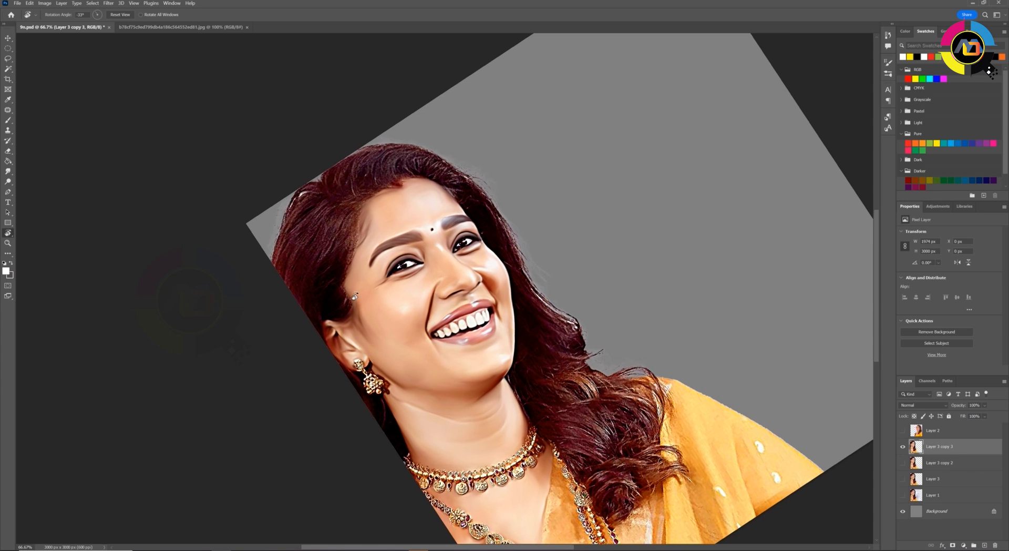
{"action": "key", "text": "ctrl+plus"}
{"action": "left_click_drag", "start_coordinate": [326, 258], "coordinate": [339, 278]}
{"action": "key", "text": "s"}
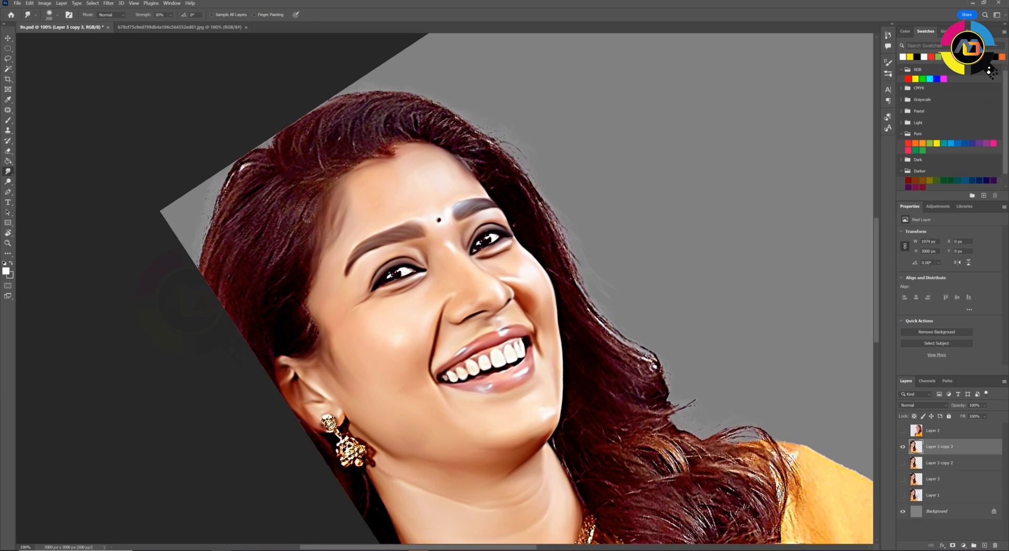
{"action": "left_click_drag", "start_coordinate": [298, 227], "coordinate": [314, 319]}
{"action": "left_click_drag", "start_coordinate": [279, 206], "coordinate": [263, 257]}
{"action": "left_click_drag", "start_coordinate": [247, 197], "coordinate": [205, 268]}
{"action": "key", "text": "bracketleft"}
{"action": "left_click_drag", "start_coordinate": [257, 157], "coordinate": [218, 203]}
Smudge the hair over the crown and above the hairline along the strands, rotating the view to follow their direction
{"action": "left_click_drag", "start_coordinate": [395, 194], "coordinate": [412, 306]}
{"action": "left_click_drag", "start_coordinate": [397, 231], "coordinate": [405, 282]}
{"action": "left_click_drag", "start_coordinate": [333, 237], "coordinate": [363, 285]}
{"action": "key", "text": "r"}
{"action": "left_click_drag", "start_coordinate": [369, 247], "coordinate": [365, 322]}
{"action": "left_click_drag", "start_coordinate": [381, 250], "coordinate": [332, 309]}
{"action": "key", "text": "r"}
{"action": "left_click_drag", "start_coordinate": [337, 307], "coordinate": [353, 349]}
{"action": "left_click_drag", "start_coordinate": [418, 310], "coordinate": [388, 368]}
{"action": "left_click_drag", "start_coordinate": [403, 332], "coordinate": [371, 378]}
{"action": "mouse_move", "coordinate": [414, 349]}
{"action": "left_mouse_down"}
{"action": "mouse_move", "coordinate": [445, 310]}
{"action": "mouse_move", "coordinate": [505, 288]}
{"action": "left_mouse_up"}
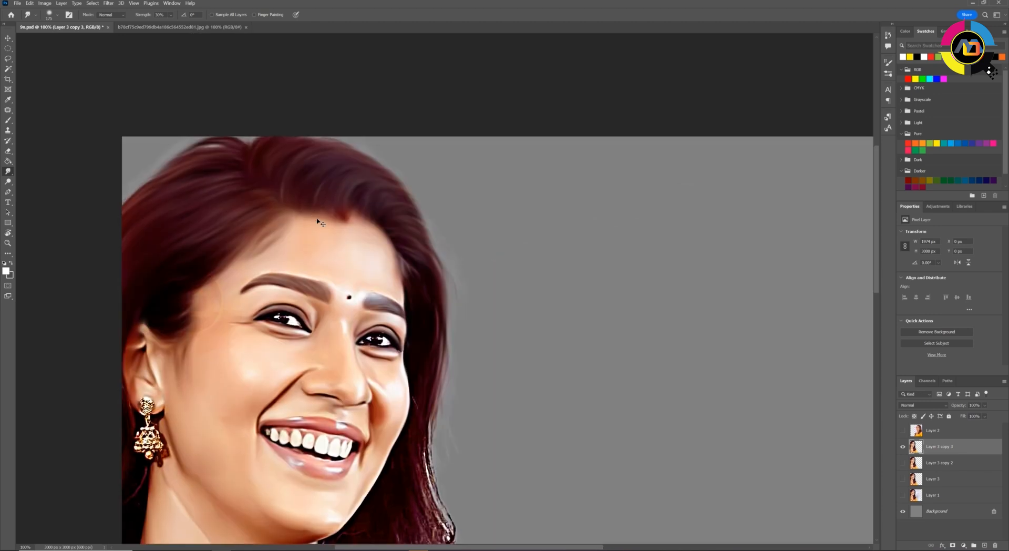
Smudge the long hair falling beside the cheek and neck along its strands at 30% strength
{"action": "key", "text": "r"}
{"action": "left_click_drag", "start_coordinate": [475, 226], "coordinate": [383, 245]}
{"action": "scroll", "coordinate": [431, 252], "scroll_direction": "up", "scroll_amount": 3}
{"action": "scroll", "coordinate": [384, 245], "scroll_direction": "down", "scroll_amount": 1}
{"action": "left_click_drag", "start_coordinate": [335, 220], "coordinate": [326, 217]}
{"action": "left_click_drag", "start_coordinate": [295, 172], "coordinate": [421, 113]}
{"action": "left_click_drag", "start_coordinate": [346, 161], "coordinate": [462, 113]}
{"action": "left_click_drag", "start_coordinate": [465, 176], "coordinate": [516, 120]}
{"action": "left_click_drag", "start_coordinate": [462, 147], "coordinate": [496, 96]}
{"action": "left_click_drag", "start_coordinate": [520, 174], "coordinate": [599, 105]}
{"action": "left_click_drag", "start_coordinate": [604, 173], "coordinate": [536, 126]}
{"action": "left_click_drag", "start_coordinate": [530, 131], "coordinate": [489, 136]}
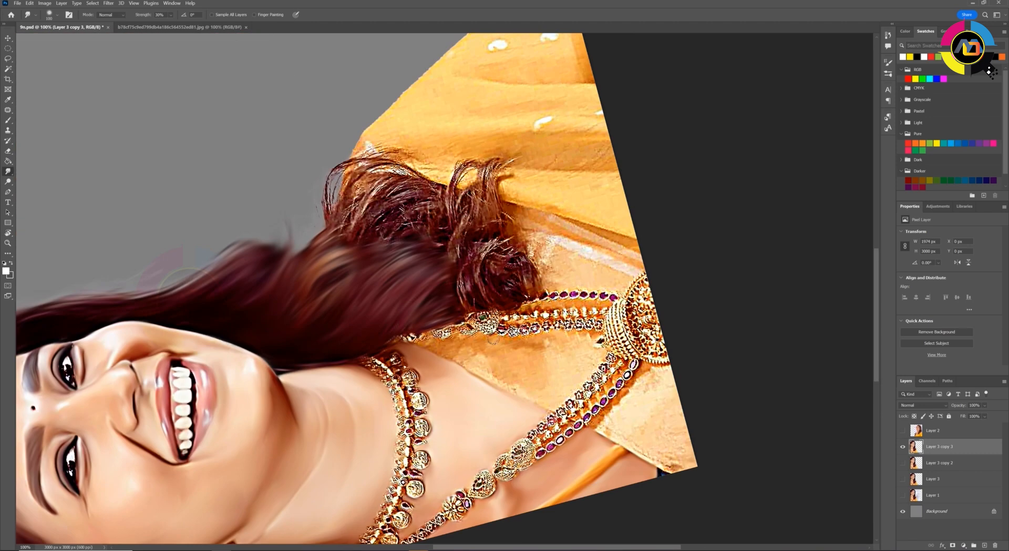
Smudge the wavy curls resting on the shoulder, following each curl's direction
{"action": "mouse_move", "coordinate": [442, 310]}
{"action": "left_mouse_down"}
{"action": "mouse_move", "coordinate": [512, 258]}
{"action": "mouse_move", "coordinate": [503, 283]}
{"action": "left_mouse_up"}
{"action": "left_click_drag", "start_coordinate": [456, 253], "coordinate": [476, 163]}
{"action": "left_click_drag", "start_coordinate": [481, 215], "coordinate": [507, 162]}
{"action": "left_click_drag", "start_coordinate": [449, 218], "coordinate": [468, 161]}
{"action": "left_click_drag", "start_coordinate": [506, 218], "coordinate": [533, 262]}
{"action": "left_click_drag", "start_coordinate": [381, 237], "coordinate": [439, 197]}
{"action": "mouse_move", "coordinate": [342, 232]}
{"action": "left_mouse_down"}
{"action": "mouse_move", "coordinate": [431, 184]}
{"action": "mouse_move", "coordinate": [413, 168]}
{"action": "left_mouse_up"}
{"action": "mouse_move", "coordinate": [326, 216]}
{"action": "left_mouse_down"}
{"action": "mouse_move", "coordinate": [373, 155]}
{"action": "mouse_move", "coordinate": [447, 210]}
{"action": "left_mouse_up"}
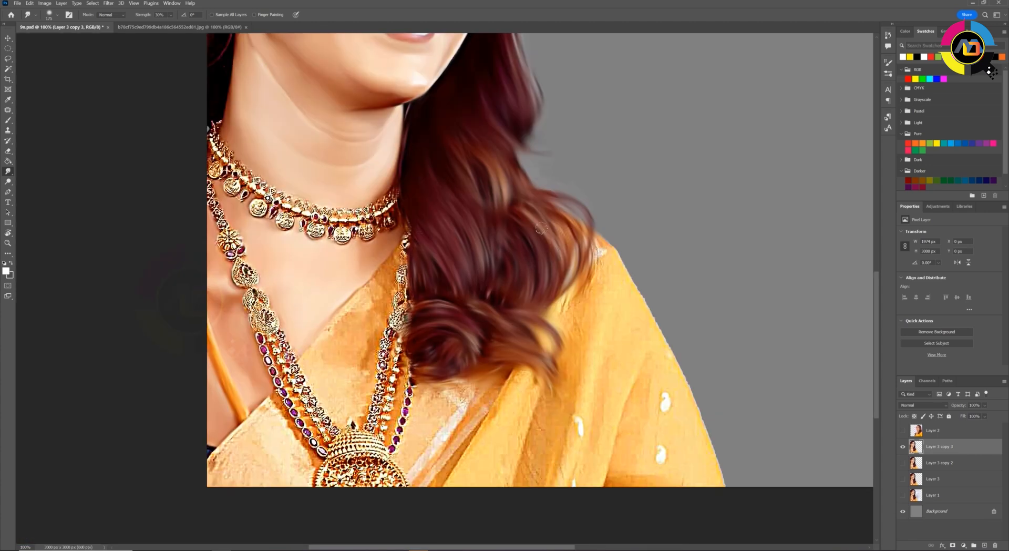
{"action": "left_click_drag", "start_coordinate": [584, 284], "coordinate": [488, 311]}
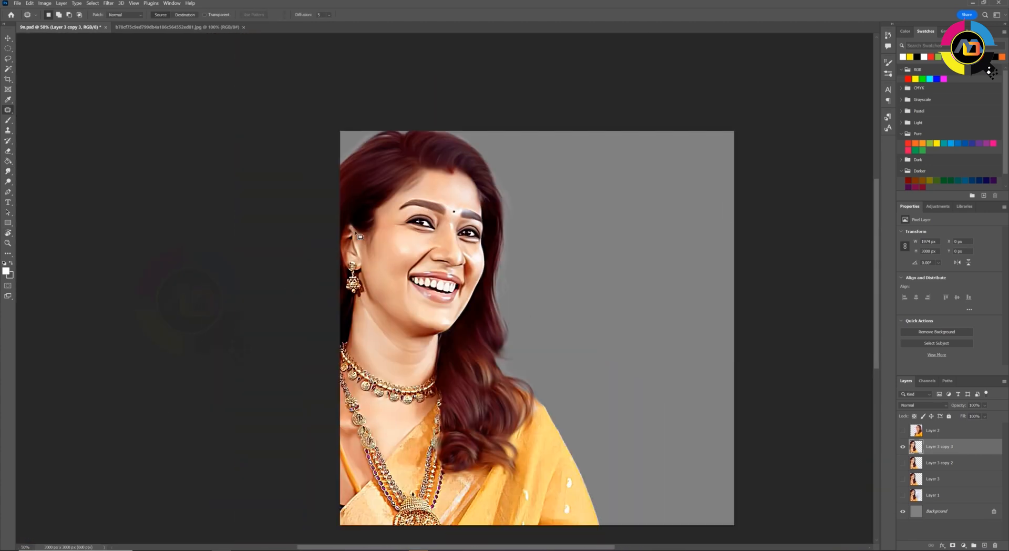
Adjust the hair with Hue/Saturation, comparing the painting with the original photo on Layer 1
{"action": "mouse_move", "coordinate": [357, 231]}
{"action": "left_mouse_down"}
{"action": "mouse_move", "coordinate": [491, 242]}
{"action": "mouse_move", "coordinate": [508, 462]}
{"action": "mouse_move", "coordinate": [550, 130]}
{"action": "mouse_move", "coordinate": [285, 243]}
{"action": "left_mouse_up"}
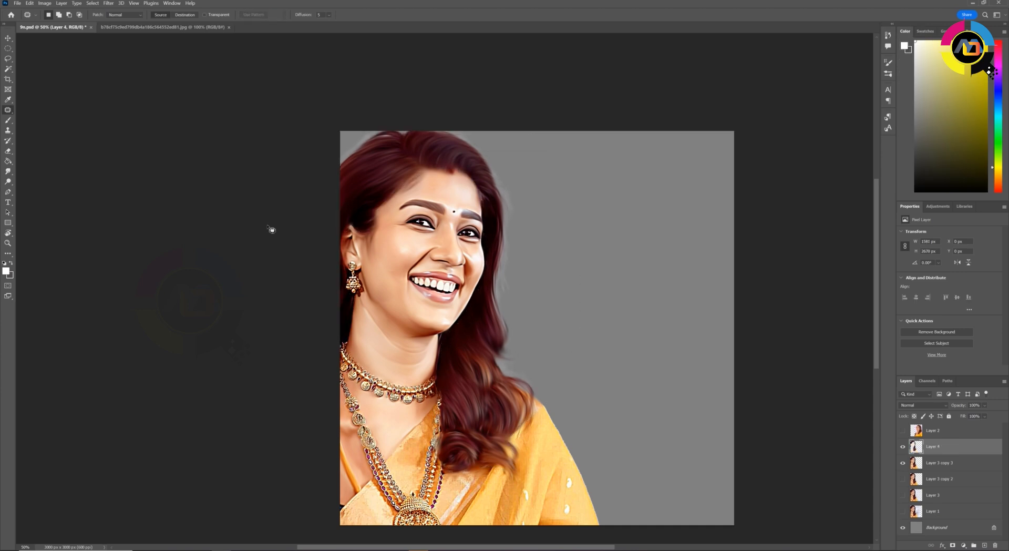
{"action": "key", "text": "ctrl+u"}
{"action": "mouse_move", "coordinate": [830, 343]}
{"action": "left_mouse_down"}
{"action": "mouse_move", "coordinate": [820, 343]}
{"action": "mouse_move", "coordinate": [828, 343]}
{"action": "left_mouse_up"}
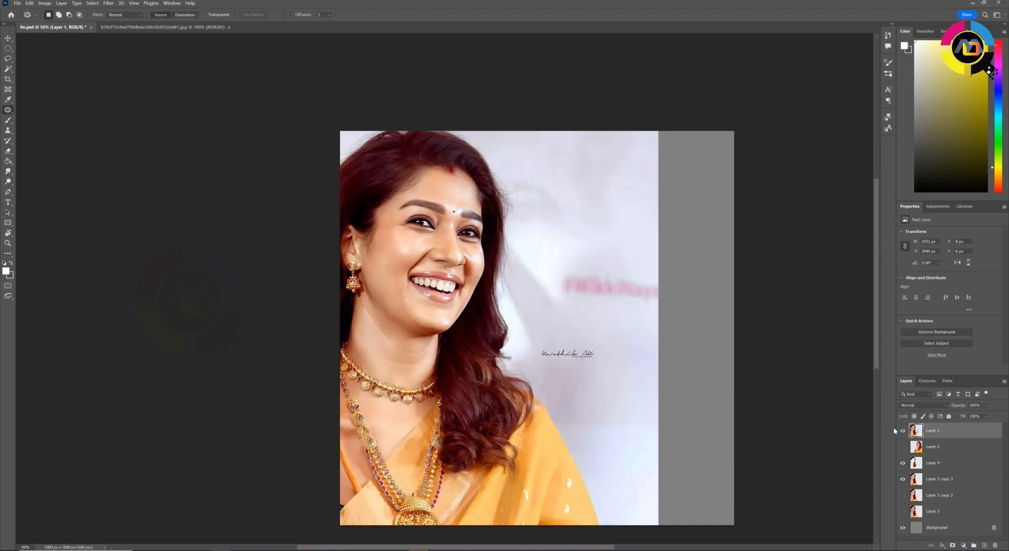
{"action": "left_click", "coordinate": [903, 430]}
{"action": "left_click", "coordinate": [903, 430]}
{"action": "left_click", "coordinate": [903, 430]}
{"action": "key", "text": "ctrl+u"}
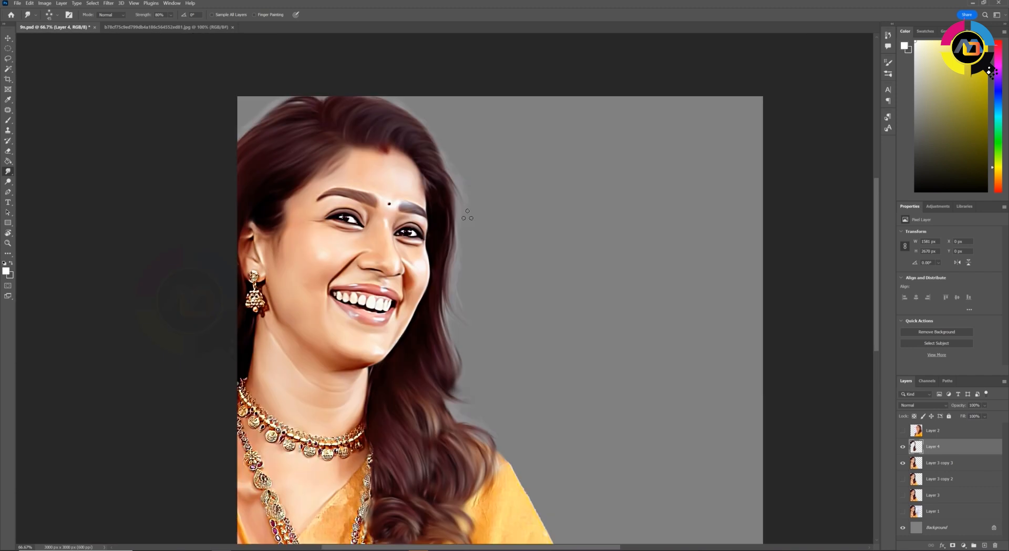
Smudge fine strands along the outer edge and ends of the hair on Layer 4 at 90% strength
{"action": "mouse_move", "coordinate": [304, 100]}
{"action": "left_mouse_down"}
{"action": "mouse_move", "coordinate": [372, 221]}
{"action": "mouse_move", "coordinate": [343, 218]}
{"action": "left_mouse_up"}
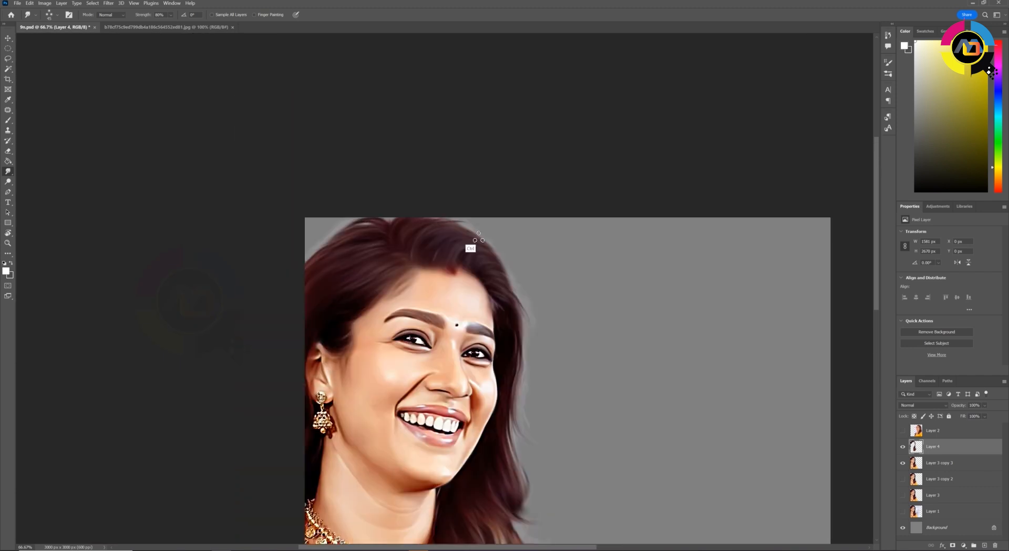
{"action": "left_click_drag", "start_coordinate": [525, 361], "coordinate": [508, 236]}
{"action": "left_click_drag", "start_coordinate": [492, 308], "coordinate": [493, 202]}
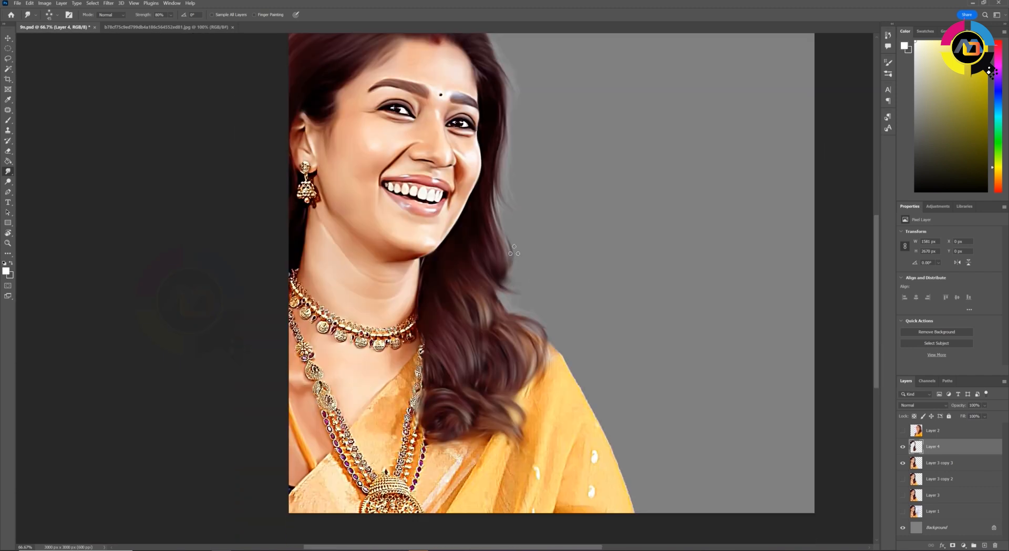
{"action": "left_click_drag", "start_coordinate": [509, 269], "coordinate": [501, 367]}
{"action": "left_click_drag", "start_coordinate": [517, 312], "coordinate": [456, 336]}
{"action": "left_click_drag", "start_coordinate": [290, 146], "coordinate": [430, 135]}
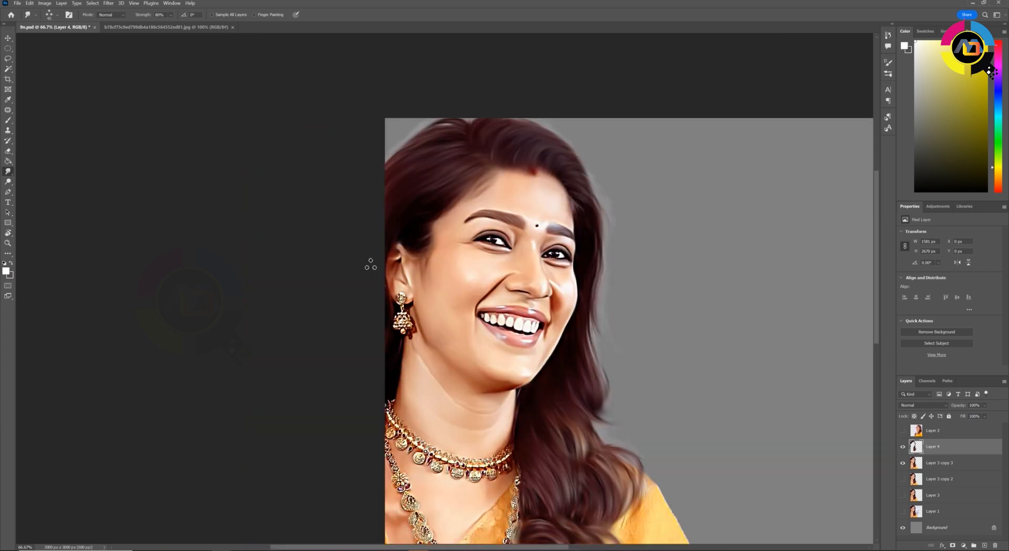
{"action": "left_click_drag", "start_coordinate": [644, 407], "coordinate": [520, 297]}
{"action": "key", "text": "F5"}
{"action": "key", "text": "F5"}
{"action": "left_click_drag", "start_coordinate": [499, 463], "coordinate": [505, 341]}
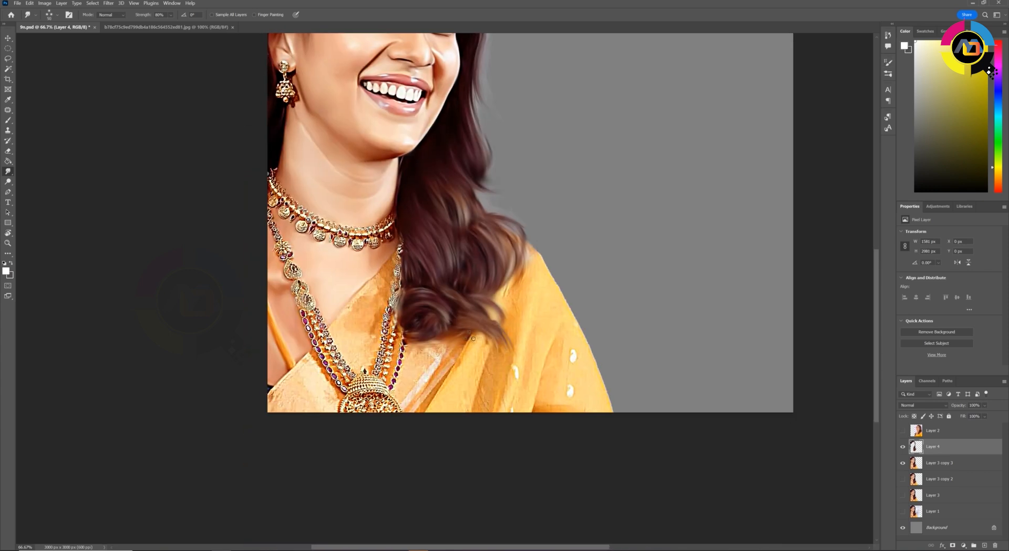
{"action": "left_click_drag", "start_coordinate": [508, 146], "coordinate": [455, 313]}
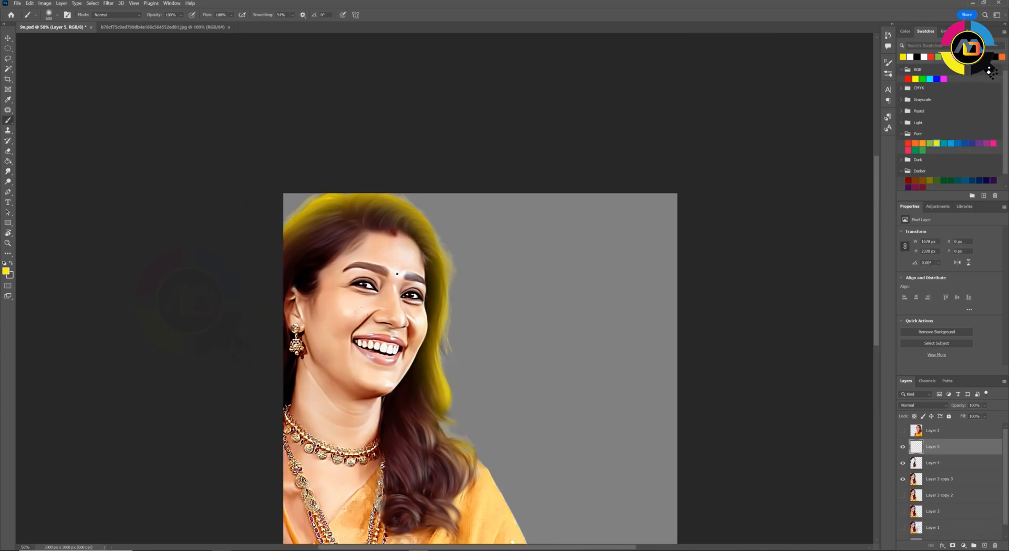
Try the Color blend mode on the yellow paint of Layer 5
{"action": "key", "text": "e"}
{"action": "left_click", "coordinate": [924, 404]}
{"action": "left_click", "coordinate": [904, 537]}
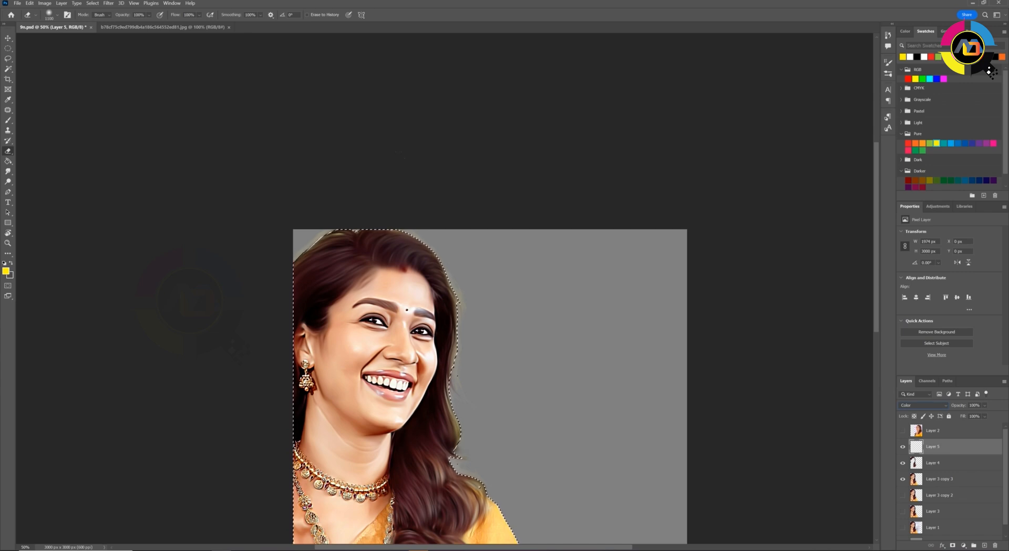
{"action": "key", "text": "Escape"}
{"action": "key", "text": "ctrl+z"}
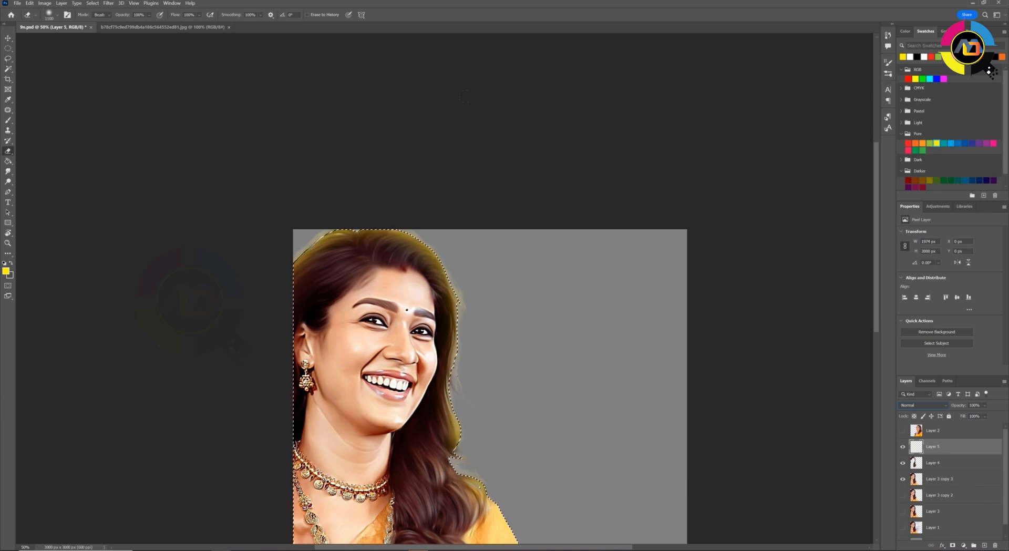
Paint a soft yellow rim along the hair's outer edge on Layer 5, deselect, and set its blend mode to Color
{"action": "left_click", "coordinate": [9, 121]}
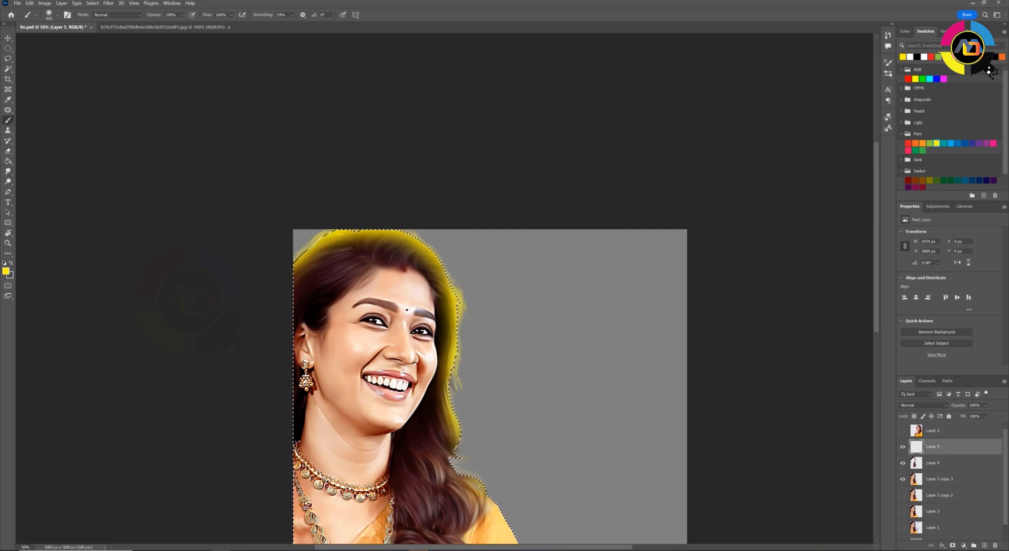
{"action": "scroll", "coordinate": [478, 259], "scroll_direction": "down", "scroll_amount": 5}
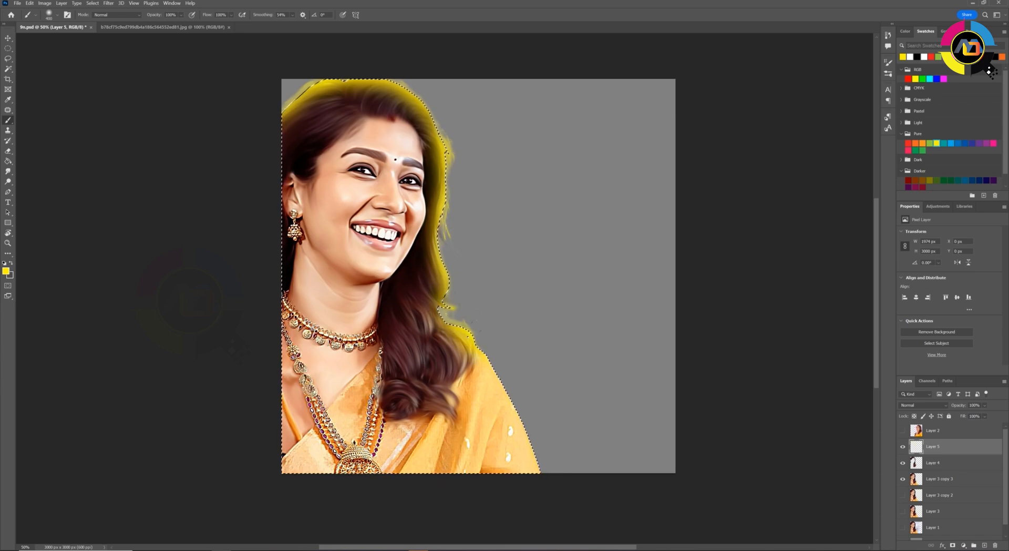
{"action": "key", "text": "ctrl+d"}
{"action": "left_click", "coordinate": [937, 406]}
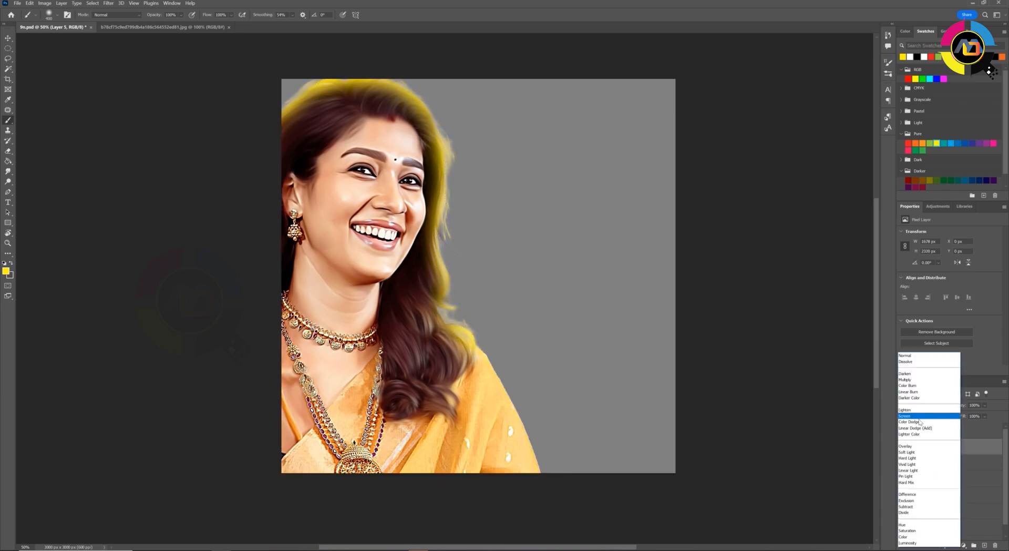
{"action": "left_click", "coordinate": [906, 537]}
{"action": "left_click_drag", "start_coordinate": [605, 245], "coordinate": [619, 310]}
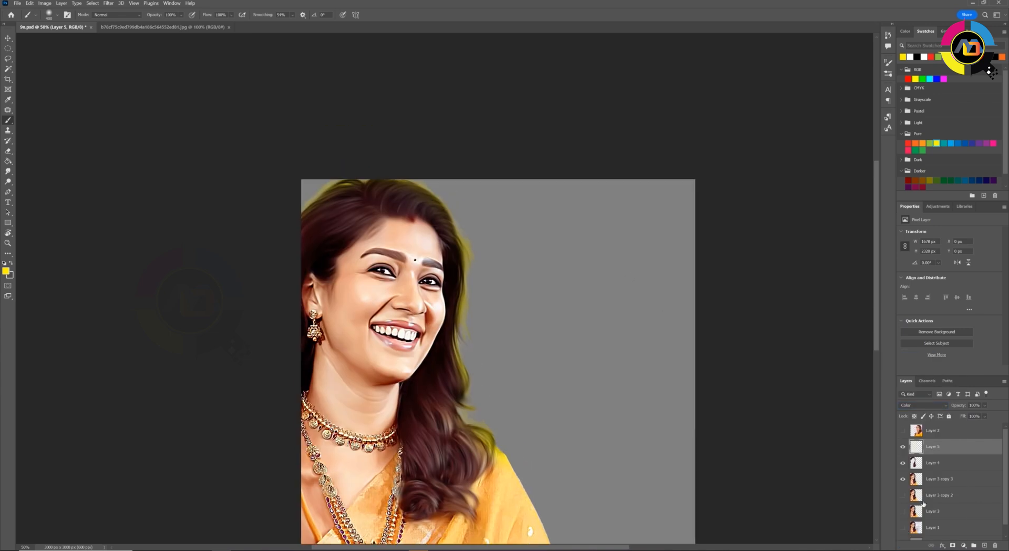
Load Layer 4's outline as a selection, invert it, clear the yellow outside the hair on Layer 5, and deselect
{"action": "left_click", "coordinate": [928, 463]}
{"action": "left_click", "coordinate": [917, 464], "text": "ctrl"}
{"action": "left_click", "coordinate": [938, 444]}
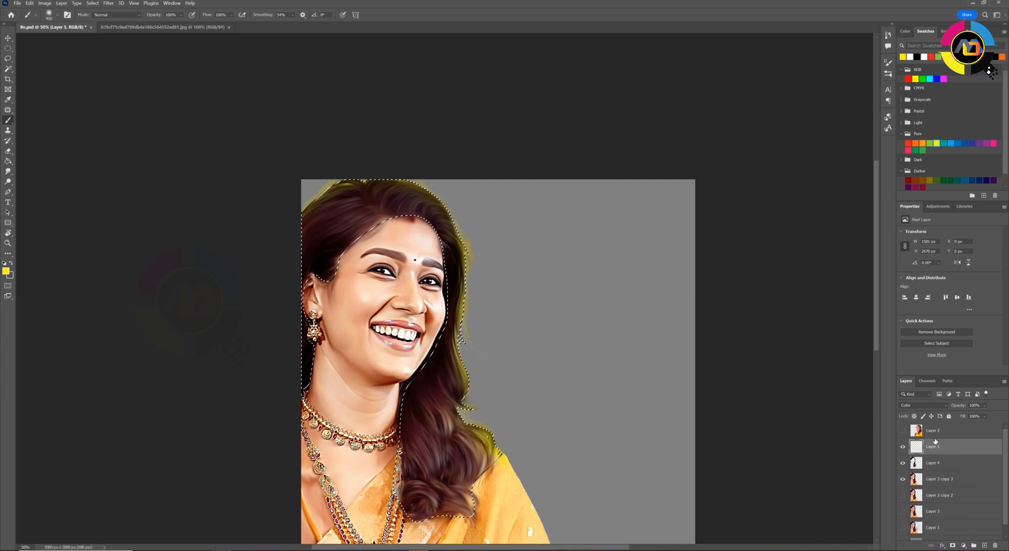
{"action": "key", "text": "ctrl+shift+i"}
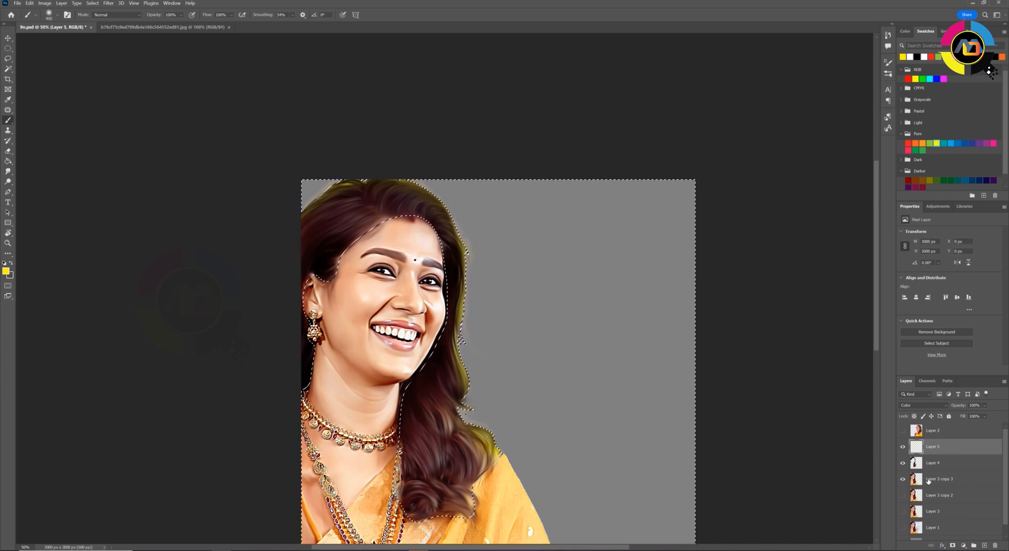
{"action": "key", "text": "ctrl+d"}
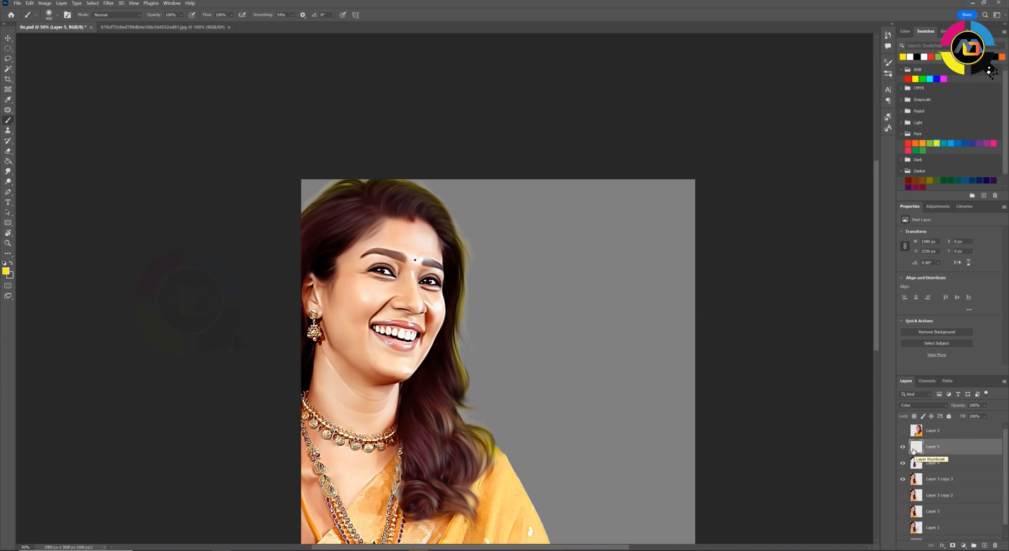
Rotate the view, add a new layer above Layer 5, and choose the Oval 45 px brush
{"action": "key", "text": "ctrl+minus"}
{"action": "key", "text": "ctrl+minus"}
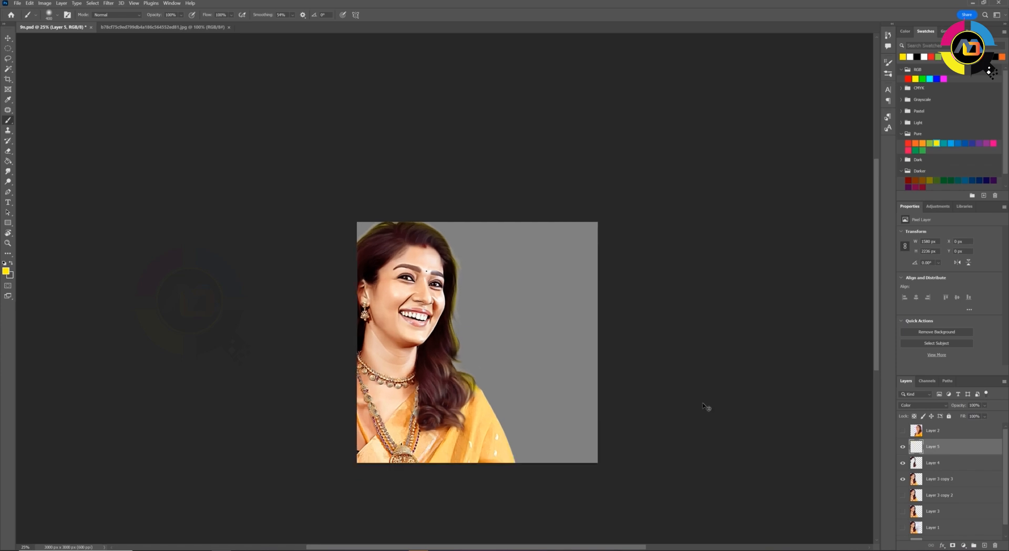
{"action": "key", "text": "ctrl+plus"}
{"action": "key", "text": "ctrl+plus"}
{"action": "key", "text": "ctrl+plus"}
{"action": "key", "text": "r"}
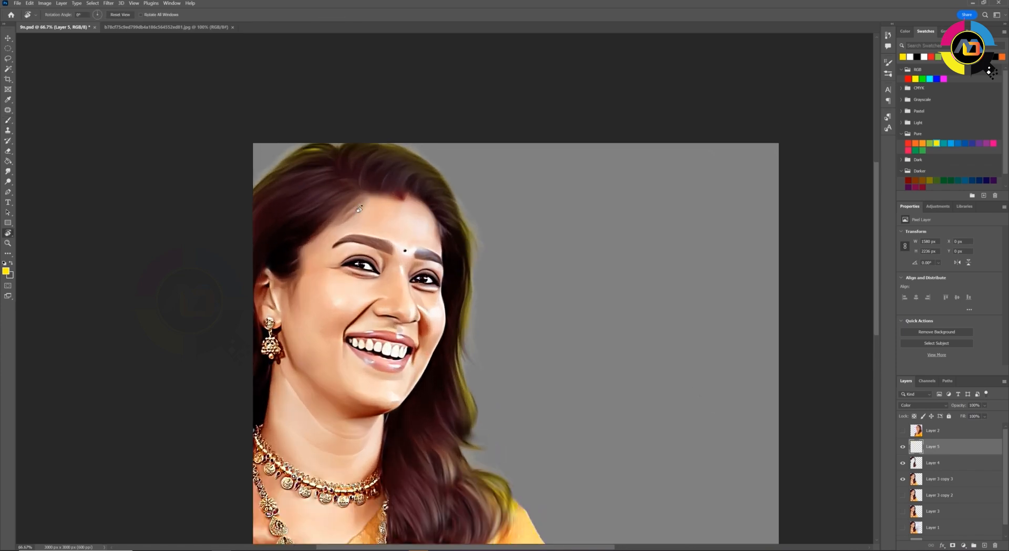
{"action": "left_click_drag", "start_coordinate": [355, 199], "coordinate": [450, 277]}
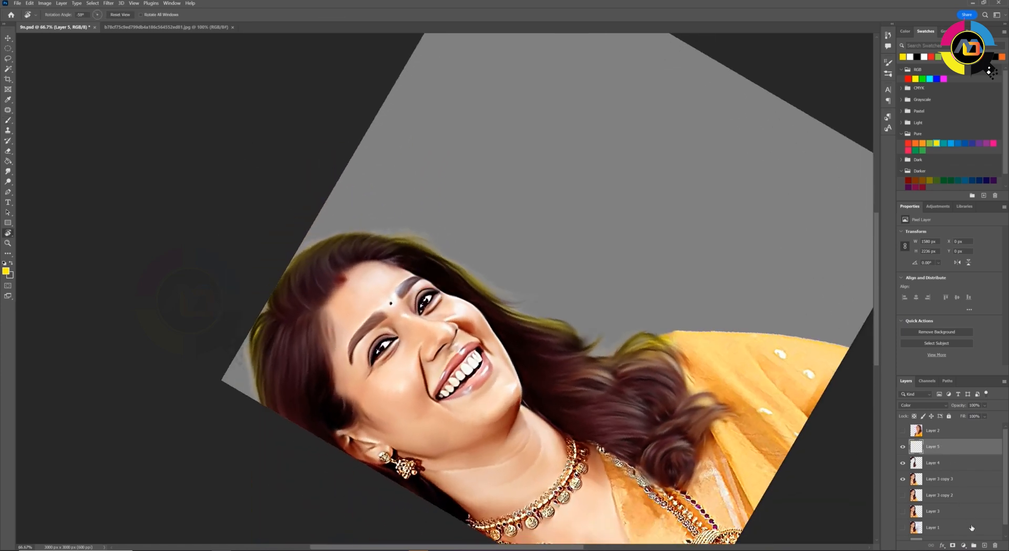
{"action": "left_click", "coordinate": [984, 546]}
{"action": "key", "text": "b"}
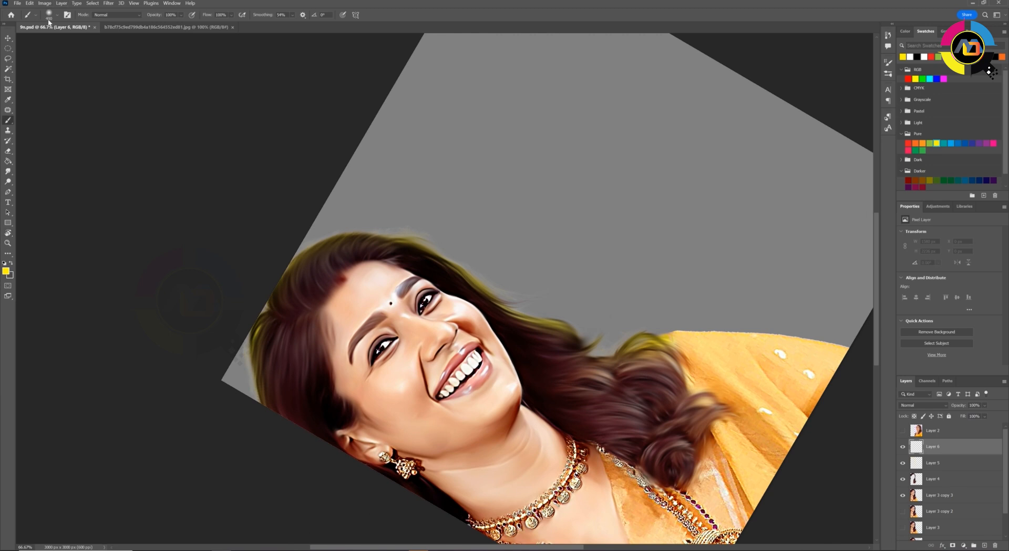
{"action": "left_click", "coordinate": [53, 14]}
{"action": "left_click", "coordinate": [378, 311]}
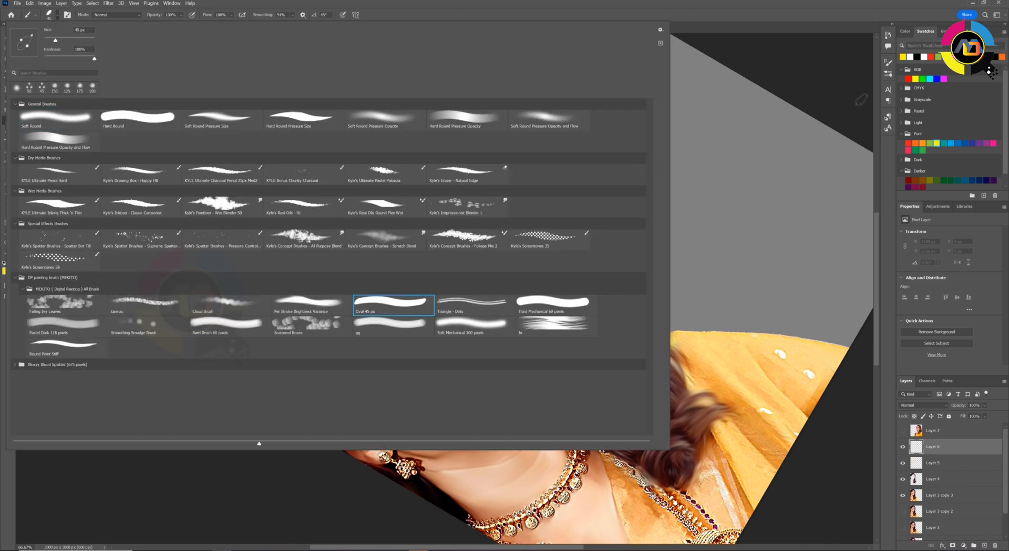
Enable Transfer for the brush and set its flow jitter control to Pen Pressure
{"action": "left_click", "coordinate": [888, 63]}
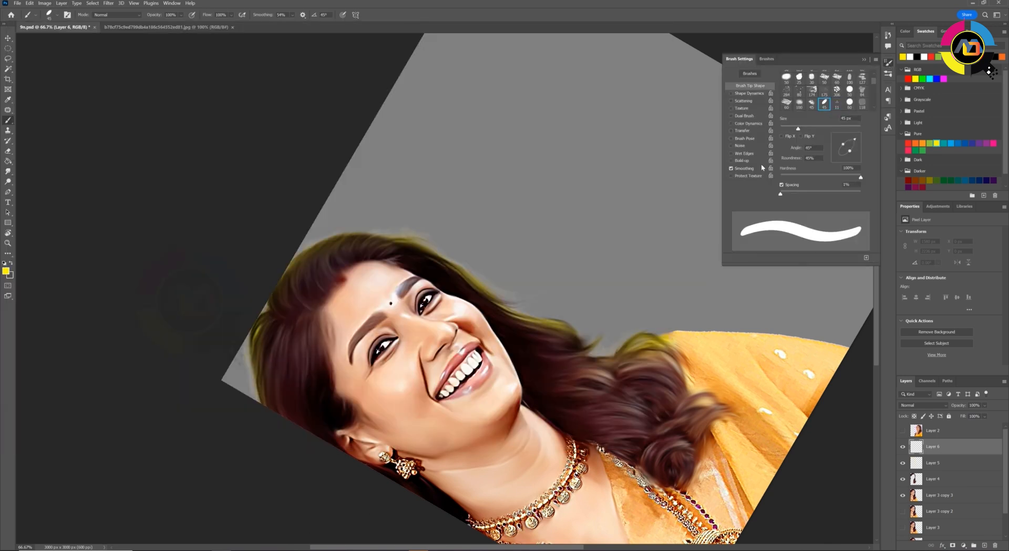
{"action": "left_click", "coordinate": [741, 131]}
{"action": "left_click", "coordinate": [821, 125]}
{"action": "left_click", "coordinate": [818, 144]}
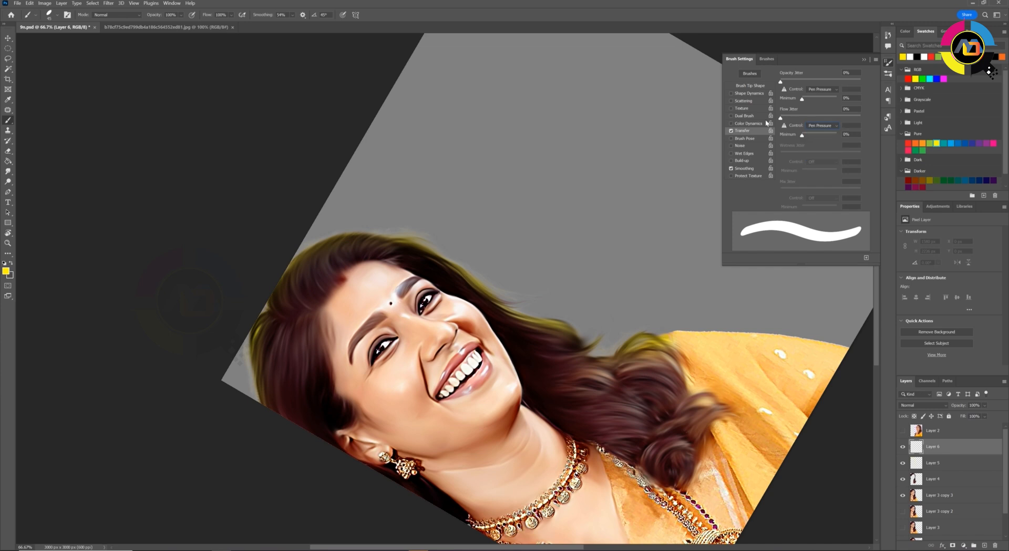
Enable Shape Dynamics and set the size, angle and roundness jitter controls to Pen Pressure
{"action": "left_click", "coordinate": [749, 93]}
{"action": "left_click", "coordinate": [817, 107]}
{"action": "left_click", "coordinate": [820, 150]}
{"action": "left_click", "coordinate": [817, 167]}
{"action": "left_click", "coordinate": [826, 177]}
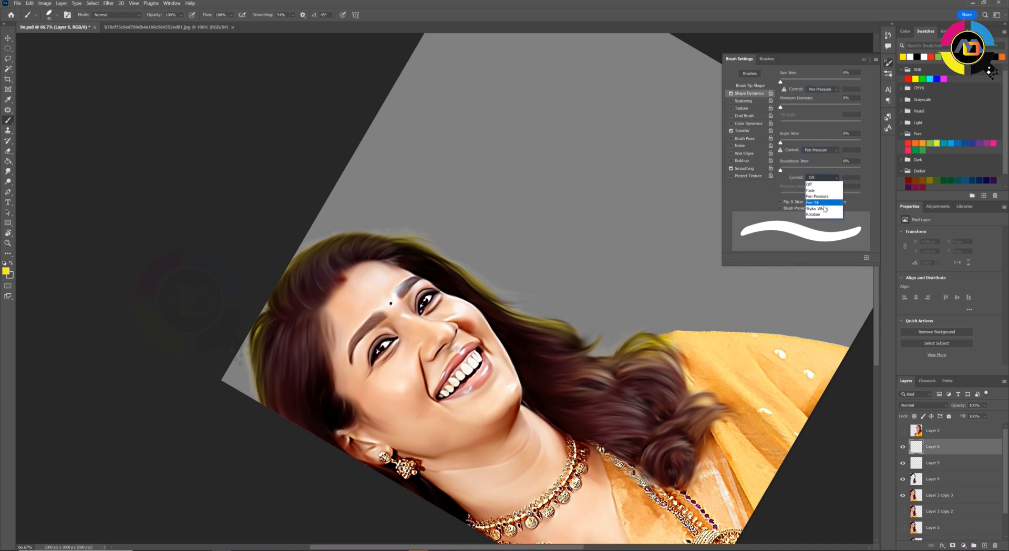
{"action": "left_click", "coordinate": [818, 196]}
{"action": "left_click", "coordinate": [889, 63]}
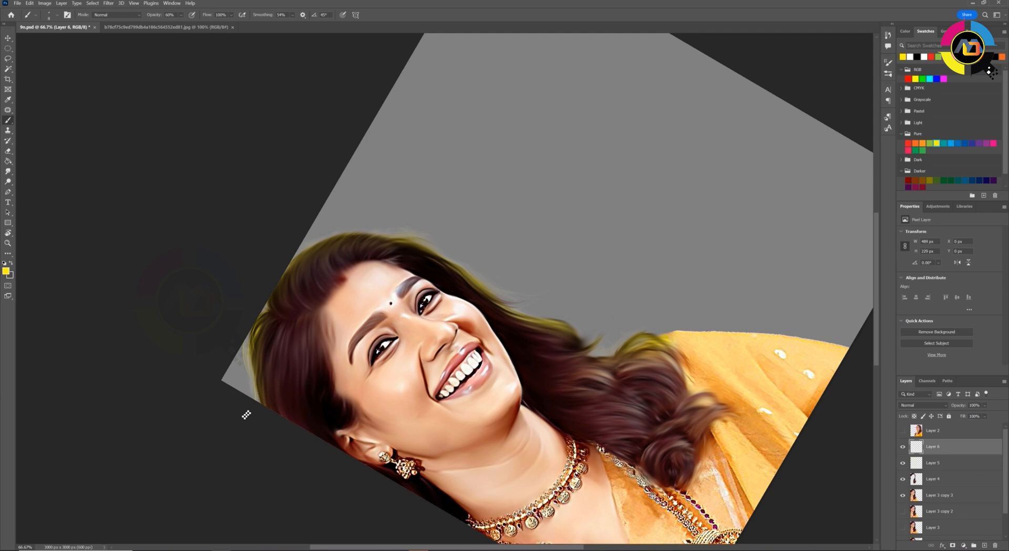
Paint fine yellow strands along the outer edge of the hair on Layer 6 at 60% opacity
{"action": "key", "text": "r"}
{"action": "mouse_move", "coordinate": [309, 345]}
{"action": "left_mouse_down"}
{"action": "mouse_move", "coordinate": [289, 379]}
{"action": "mouse_move", "coordinate": [289, 288]}
{"action": "left_mouse_up"}
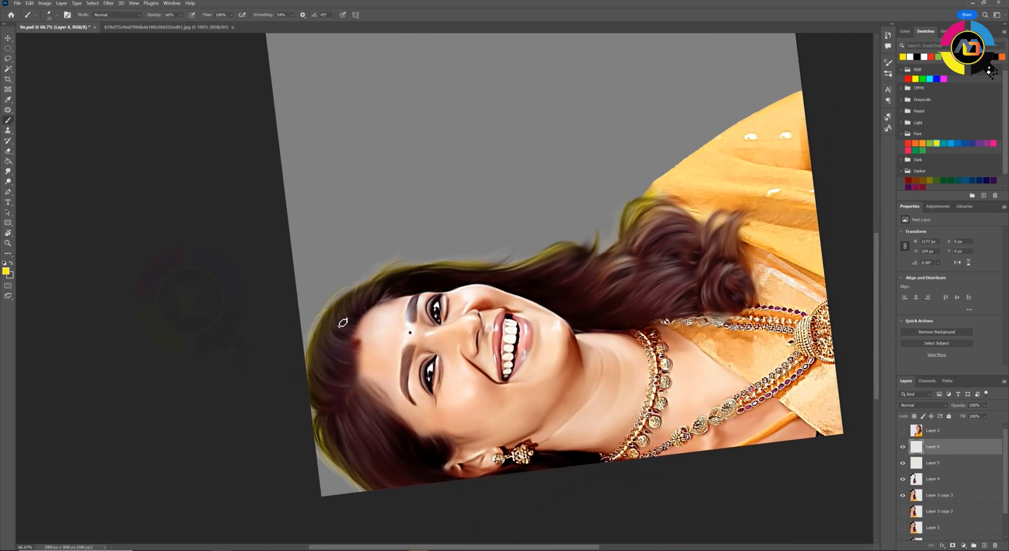
{"action": "left_click_drag", "start_coordinate": [367, 288], "coordinate": [409, 265]}
{"action": "mouse_move", "coordinate": [366, 285]}
{"action": "left_mouse_down"}
{"action": "mouse_move", "coordinate": [403, 261]}
{"action": "mouse_move", "coordinate": [477, 263]}
{"action": "left_mouse_up"}
{"action": "mouse_move", "coordinate": [444, 270]}
{"action": "left_mouse_down"}
{"action": "mouse_move", "coordinate": [497, 258]}
{"action": "mouse_move", "coordinate": [516, 232]}
{"action": "left_mouse_up"}
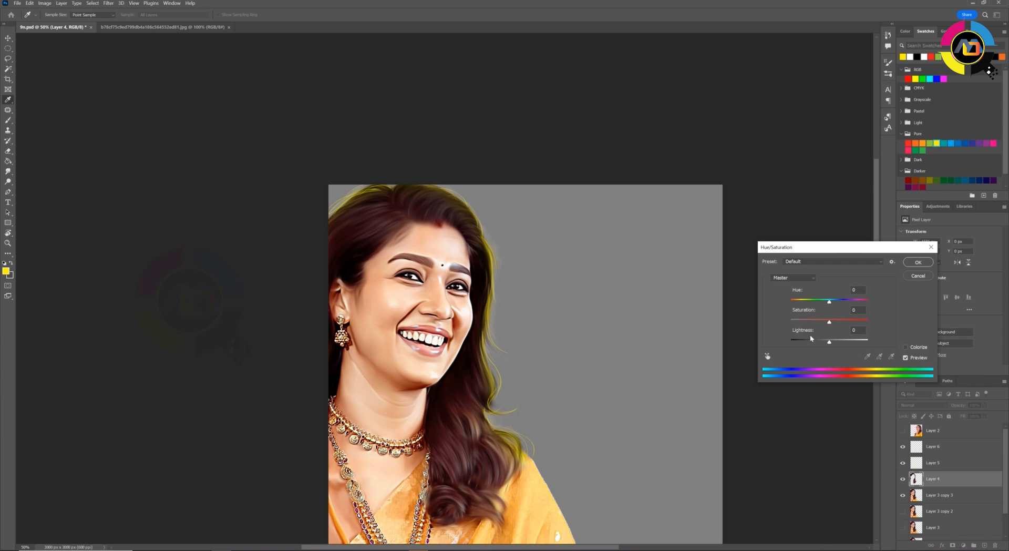
{"action": "left_click_drag", "start_coordinate": [811, 339], "coordinate": [799, 341]}
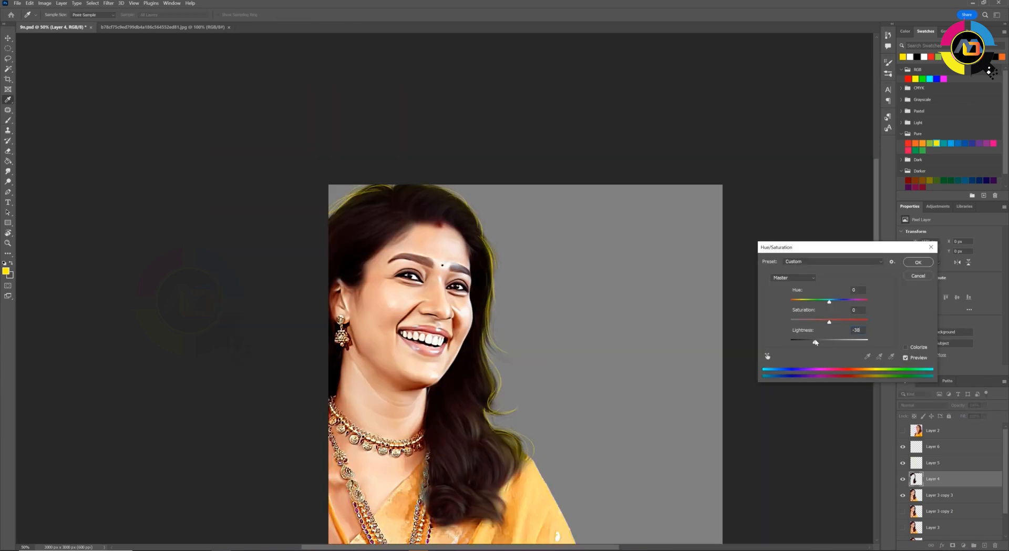
{"action": "left_click_drag", "start_coordinate": [816, 341], "coordinate": [828, 341]}
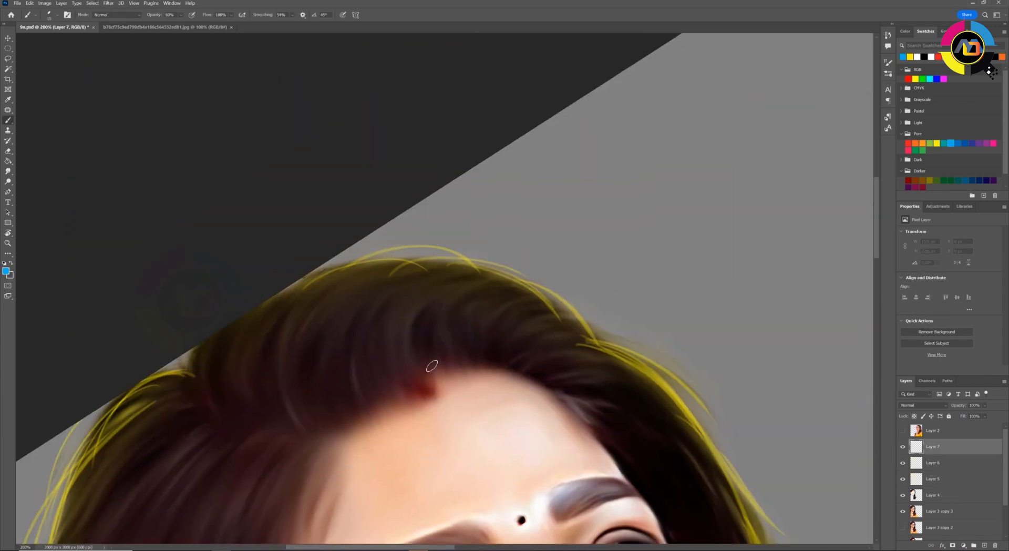
Paint the first thin blue strands in the hair above the parting on Layer 7, undoing unsatisfactory strokes
{"action": "left_click_drag", "start_coordinate": [455, 296], "coordinate": [420, 377]}
{"action": "key", "text": "ctrl+z"}
{"action": "left_click_drag", "start_coordinate": [482, 282], "coordinate": [415, 353]}
{"action": "left_click_drag", "start_coordinate": [411, 324], "coordinate": [415, 386]}
{"action": "left_click_drag", "start_coordinate": [401, 330], "coordinate": [411, 394]}
{"action": "left_click_drag", "start_coordinate": [428, 296], "coordinate": [396, 394]}
{"action": "left_click_drag", "start_coordinate": [378, 327], "coordinate": [387, 393]}
{"action": "left_click_drag", "start_coordinate": [369, 330], "coordinate": [376, 401]}
{"action": "key", "text": "ctrl+z"}
{"action": "key", "text": "ctrl+z"}
{"action": "key", "text": "ctrl+z"}
{"action": "key", "text": "ctrl+z"}
{"action": "key", "text": "ctrl+z"}
{"action": "key", "text": "ctrl+z"}
{"action": "key", "text": "ctrl+z"}
{"action": "key", "text": "ctrl+z"}
{"action": "key", "text": "ctrl+z"}
{"action": "key", "text": "ctrl+z"}
{"action": "mouse_move", "coordinate": [407, 297]}
{"action": "left_mouse_down"}
{"action": "mouse_move", "coordinate": [374, 402]}
{"action": "mouse_move", "coordinate": [419, 250]}
{"action": "mouse_move", "coordinate": [347, 323]}
{"action": "left_mouse_up"}
Paint a dense row of thin blue strands in the hair above the forehead on Layer 7, working towards the parting
{"action": "key", "text": "r"}
{"action": "left_click_drag", "start_coordinate": [437, 277], "coordinate": [342, 320]}
{"action": "left_click_drag", "start_coordinate": [372, 277], "coordinate": [336, 317]}
{"action": "left_click_drag", "start_coordinate": [366, 274], "coordinate": [330, 310]}
{"action": "left_click_drag", "start_coordinate": [415, 258], "coordinate": [327, 311]}
{"action": "left_click_drag", "start_coordinate": [353, 265], "coordinate": [317, 308]}
{"action": "left_click_drag", "start_coordinate": [408, 245], "coordinate": [310, 310]}
{"action": "left_click_drag", "start_coordinate": [327, 263], "coordinate": [301, 302]}
{"action": "left_click_drag", "start_coordinate": [351, 238], "coordinate": [293, 302]}
{"action": "left_click_drag", "start_coordinate": [303, 240], "coordinate": [275, 297]}
{"action": "left_click_drag", "start_coordinate": [330, 223], "coordinate": [269, 296]}
{"action": "left_click_drag", "start_coordinate": [313, 220], "coordinate": [259, 290]}
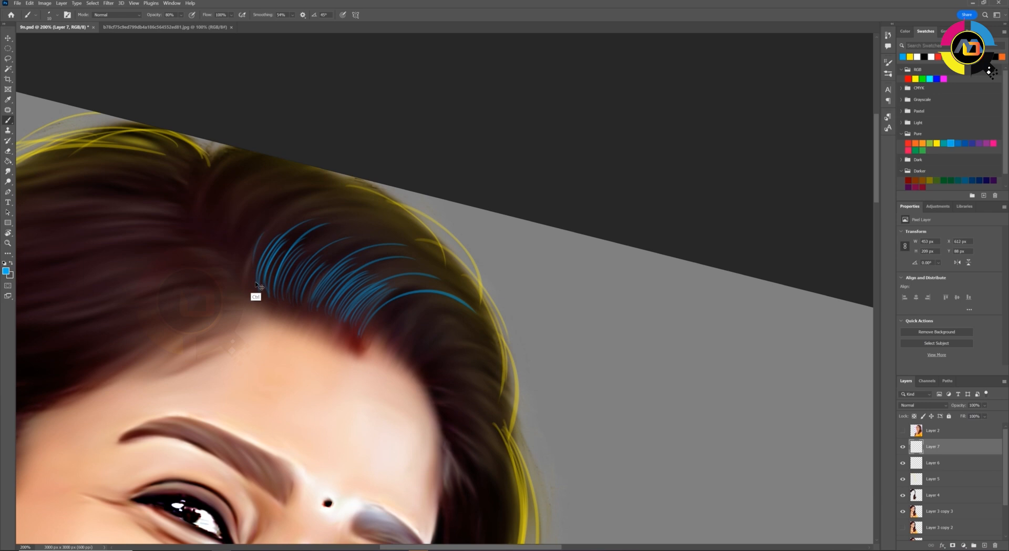
{"action": "left_click_drag", "start_coordinate": [274, 223], "coordinate": [250, 262]}
Add more thin blue strands right beside the hair parting on Layer 7
{"action": "key", "text": "r"}
{"action": "left_click_drag", "start_coordinate": [256, 285], "coordinate": [262, 340]}
{"action": "left_click_drag", "start_coordinate": [256, 267], "coordinate": [243, 315]}
{"action": "mouse_move", "coordinate": [254, 243]}
{"action": "left_mouse_down"}
{"action": "mouse_move", "coordinate": [227, 310]}
{"action": "mouse_move", "coordinate": [210, 284]}
{"action": "left_mouse_up"}
{"action": "left_click_drag", "start_coordinate": [211, 284], "coordinate": [268, 338]}
{"action": "mouse_move", "coordinate": [295, 267]}
{"action": "left_mouse_down"}
{"action": "mouse_move", "coordinate": [253, 328]}
{"action": "mouse_move", "coordinate": [243, 321]}
{"action": "left_mouse_up"}
{"action": "key", "text": "Escape"}
{"action": "key", "text": "ctrl+minus"}
{"action": "key", "text": "ctrl+minus"}
{"action": "key", "text": "ctrl+minus"}
{"action": "key", "text": "ctrl+plus"}
{"action": "key", "text": "ctrl+plus"}
Paint curved blue strands down the hair beside the forehead towards the far temple
{"action": "key", "text": "r"}
{"action": "left_click_drag", "start_coordinate": [312, 307], "coordinate": [374, 376]}
{"action": "key", "text": "ctrl+plus"}
{"action": "left_click_drag", "start_coordinate": [541, 339], "coordinate": [506, 366]}
{"action": "left_click_drag", "start_coordinate": [523, 321], "coordinate": [476, 357]}
{"action": "left_click_drag", "start_coordinate": [487, 313], "coordinate": [447, 364]}
{"action": "left_click_drag", "start_coordinate": [456, 297], "coordinate": [429, 369]}
{"action": "left_click_drag", "start_coordinate": [424, 314], "coordinate": [411, 368]}
{"action": "left_click_drag", "start_coordinate": [417, 314], "coordinate": [400, 372]}
{"action": "key", "text": "Escape"}
{"action": "key", "text": "ctrl+minus"}
{"action": "key", "text": "ctrl+minus"}
{"action": "key", "text": "ctrl+minus"}
Fill in further blue strands in the hair around the far temple, undoing unsatisfactory strokes
{"action": "mouse_move", "coordinate": [396, 333]}
{"action": "left_mouse_down"}
{"action": "mouse_move", "coordinate": [389, 374]}
{"action": "mouse_move", "coordinate": [405, 257]}
{"action": "mouse_move", "coordinate": [409, 318]}
{"action": "left_mouse_up"}
{"action": "key", "text": "ctrl+plus"}
{"action": "key", "text": "ctrl+plus"}
{"action": "key", "text": "ctrl+plus"}
{"action": "key", "text": "r"}
{"action": "key", "text": "ctrl+z"}
{"action": "key", "text": "r"}
{"action": "left_click_drag", "start_coordinate": [401, 279], "coordinate": [486, 321]}
{"action": "mouse_move", "coordinate": [465, 337]}
{"action": "left_mouse_down"}
{"action": "mouse_move", "coordinate": [480, 276]}
{"action": "mouse_move", "coordinate": [511, 245]}
{"action": "left_mouse_up"}
{"action": "left_click_drag", "start_coordinate": [512, 279], "coordinate": [390, 304]}
{"action": "mouse_move", "coordinate": [356, 350]}
{"action": "left_mouse_down"}
{"action": "mouse_move", "coordinate": [379, 305]}
{"action": "mouse_move", "coordinate": [523, 259]}
{"action": "left_mouse_up"}
{"action": "mouse_move", "coordinate": [365, 348]}
{"action": "left_mouse_down"}
{"action": "mouse_move", "coordinate": [426, 288]}
{"action": "mouse_move", "coordinate": [495, 251]}
{"action": "left_mouse_up"}
{"action": "left_click_drag", "start_coordinate": [389, 293], "coordinate": [501, 234]}
{"action": "key", "text": "ctrl+z"}
{"action": "mouse_move", "coordinate": [458, 291]}
{"action": "left_mouse_down"}
{"action": "mouse_move", "coordinate": [386, 303]}
{"action": "mouse_move", "coordinate": [418, 252]}
{"action": "left_mouse_up"}
{"action": "left_click_drag", "start_coordinate": [351, 289], "coordinate": [394, 257]}
Paint longer blue strands across the crown, following the curve of the hair towards the parting
{"action": "key", "text": "Escape"}
{"action": "key", "text": "ctrl+minus"}
{"action": "key", "text": "ctrl+minus"}
{"action": "key", "text": "ctrl+plus"}
{"action": "key", "text": "r"}
{"action": "left_click_drag", "start_coordinate": [511, 205], "coordinate": [361, 229]}
{"action": "key", "text": "ctrl+plus"}
{"action": "left_click_drag", "start_coordinate": [505, 199], "coordinate": [425, 269]}
{"action": "left_click_drag", "start_coordinate": [429, 234], "coordinate": [410, 287]}
{"action": "left_click_drag", "start_coordinate": [410, 250], "coordinate": [386, 305]}
{"action": "key", "text": "r"}
{"action": "mouse_move", "coordinate": [387, 270]}
{"action": "left_mouse_down"}
{"action": "mouse_move", "coordinate": [380, 333]}
{"action": "mouse_move", "coordinate": [421, 281]}
{"action": "left_mouse_up"}
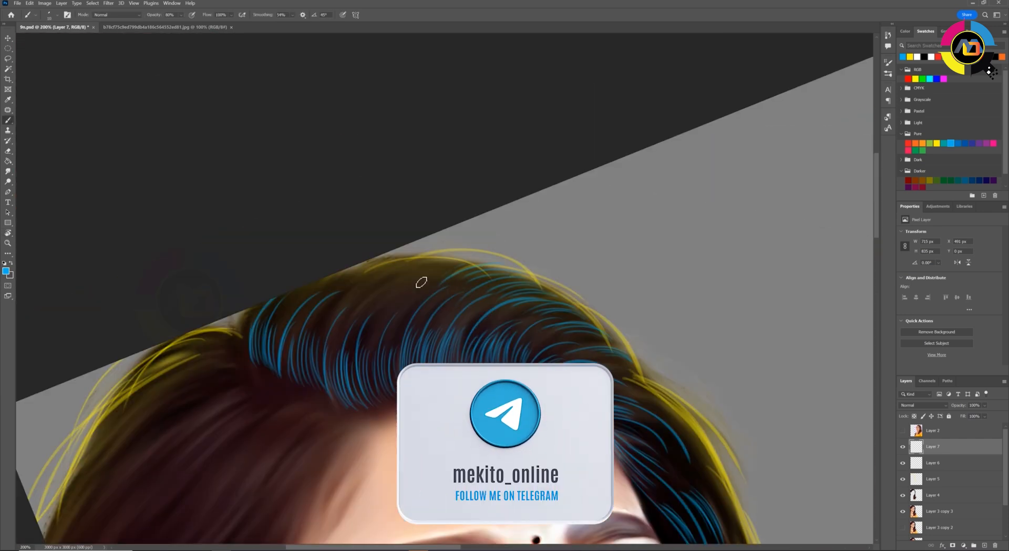
Move Layer 7 below Layer 5 so the blue strands sit beneath the yellow glow and strands
{"action": "key", "text": "e"}
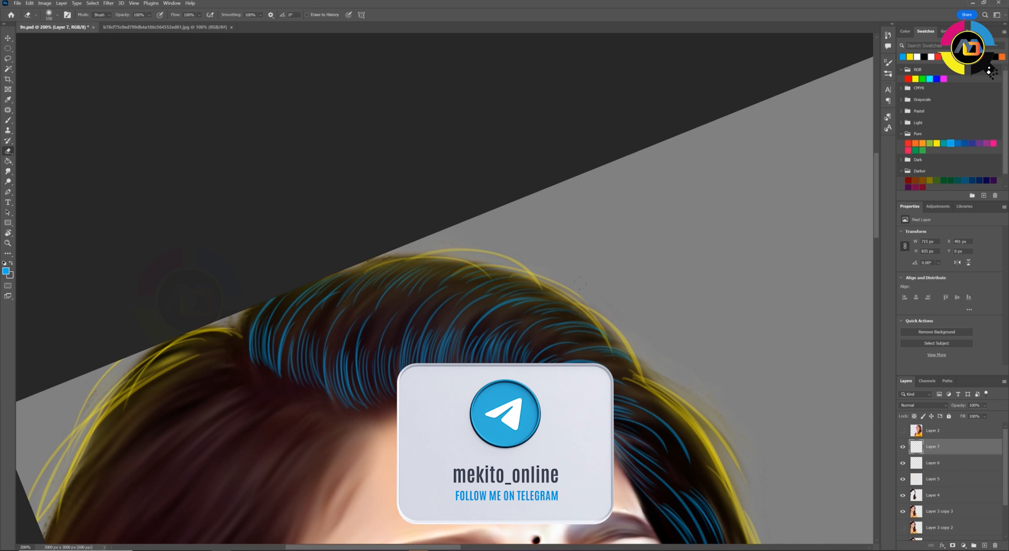
{"action": "key", "text": "ctrl+minus"}
{"action": "key", "text": "ctrl+minus"}
{"action": "key", "text": "ctrl+minus"}
{"action": "left_click_drag", "start_coordinate": [944, 447], "coordinate": [946, 483]}
{"action": "key", "text": "ctrl+plus"}
{"action": "key", "text": "ctrl+plus"}
{"action": "key", "text": "ctrl+plus"}
Paint long blue strands on Layer 7 sweeping down from the parting over the ear-side hair
{"action": "mouse_move", "coordinate": [326, 431]}
{"action": "left_mouse_down"}
{"action": "mouse_move", "coordinate": [552, 213]}
{"action": "mouse_move", "coordinate": [517, 185]}
{"action": "mouse_move", "coordinate": [459, 363]}
{"action": "left_mouse_up"}
{"action": "key", "text": "r"}
{"action": "key", "text": "b"}
{"action": "key", "text": "ctrl+z"}
{"action": "left_click_drag", "start_coordinate": [498, 182], "coordinate": [426, 407]}
{"action": "left_click_drag", "start_coordinate": [494, 184], "coordinate": [453, 276]}
{"action": "mouse_move", "coordinate": [477, 180]}
{"action": "left_mouse_down"}
{"action": "mouse_move", "coordinate": [406, 402]}
{"action": "mouse_move", "coordinate": [429, 285]}
{"action": "left_mouse_up"}
{"action": "mouse_move", "coordinate": [465, 171]}
{"action": "left_mouse_down"}
{"action": "mouse_move", "coordinate": [360, 387]}
{"action": "mouse_move", "coordinate": [405, 277]}
{"action": "left_mouse_up"}
{"action": "mouse_move", "coordinate": [440, 174]}
{"action": "left_mouse_down"}
{"action": "mouse_move", "coordinate": [352, 360]}
{"action": "mouse_move", "coordinate": [375, 246]}
{"action": "left_mouse_up"}
{"action": "mouse_move", "coordinate": [419, 176]}
{"action": "left_mouse_down"}
{"action": "mouse_move", "coordinate": [331, 327]}
{"action": "mouse_move", "coordinate": [349, 226]}
{"action": "left_mouse_up"}
{"action": "left_click_drag", "start_coordinate": [403, 169], "coordinate": [314, 340]}
{"action": "left_click_drag", "start_coordinate": [380, 179], "coordinate": [337, 225]}
{"action": "key", "text": "e"}
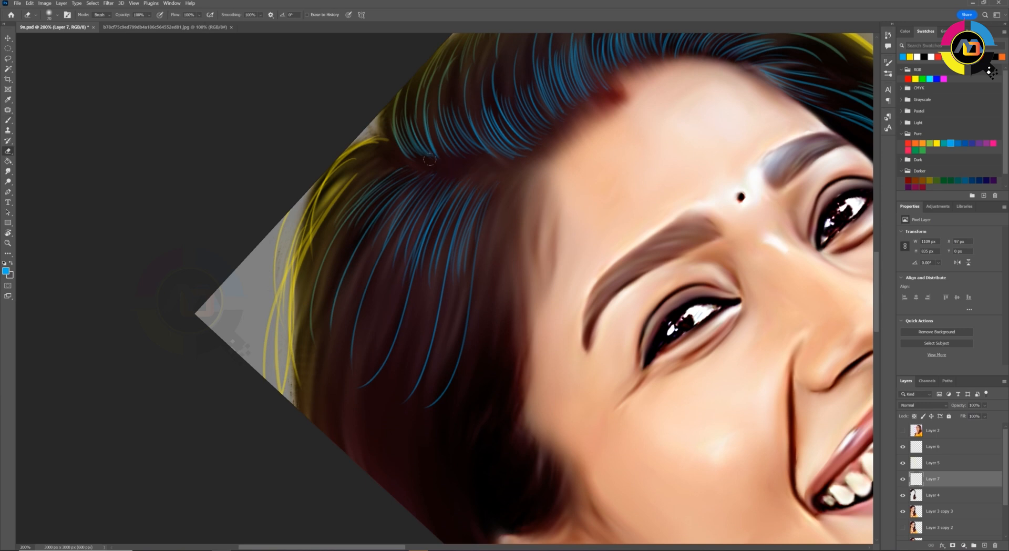
{"action": "key", "text": "Escape"}
{"action": "key", "text": "ctrl+plus"}
{"action": "key", "text": "ctrl+plus"}
{"action": "key", "text": "ctrl+minus"}
{"action": "key", "text": "ctrl+minus"}
Paint short curved blue strands through the side hair between the near temple and the ear
{"action": "key", "text": "r"}
{"action": "left_click_drag", "start_coordinate": [443, 153], "coordinate": [418, 156]}
{"action": "key", "text": "b"}
{"action": "left_click_drag", "start_coordinate": [572, 176], "coordinate": [413, 333]}
{"action": "mouse_move", "coordinate": [515, 248]}
{"action": "left_mouse_down"}
{"action": "mouse_move", "coordinate": [457, 308]}
{"action": "mouse_move", "coordinate": [433, 303]}
{"action": "left_mouse_up"}
{"action": "left_click_drag", "start_coordinate": [506, 228], "coordinate": [408, 305]}
{"action": "mouse_move", "coordinate": [489, 302]}
{"action": "left_mouse_down"}
{"action": "mouse_move", "coordinate": [387, 379]}
{"action": "mouse_move", "coordinate": [390, 387]}
{"action": "left_mouse_up"}
{"action": "mouse_move", "coordinate": [476, 314]}
{"action": "left_mouse_down"}
{"action": "mouse_move", "coordinate": [400, 362]}
{"action": "mouse_move", "coordinate": [502, 207]}
{"action": "left_mouse_up"}
{"action": "left_click", "coordinate": [453, 366], "text": "ctrl"}
{"action": "mouse_move", "coordinate": [503, 221]}
{"action": "left_mouse_down"}
{"action": "mouse_move", "coordinate": [450, 249]}
{"action": "mouse_move", "coordinate": [464, 270]}
{"action": "left_mouse_up"}
{"action": "left_click_drag", "start_coordinate": [512, 252], "coordinate": [443, 300]}
Try to paint blue strands above the ear and along the outer edge of the side hair
{"action": "mouse_move", "coordinate": [447, 159]}
{"action": "left_mouse_down"}
{"action": "mouse_move", "coordinate": [514, 243]}
{"action": "mouse_move", "coordinate": [467, 365]}
{"action": "left_mouse_up"}
{"action": "left_click_drag", "start_coordinate": [527, 245], "coordinate": [479, 341]}
{"action": "left_click_drag", "start_coordinate": [508, 268], "coordinate": [481, 341]}
{"action": "left_click_drag", "start_coordinate": [443, 311], "coordinate": [458, 404]}
{"action": "left_click_drag", "start_coordinate": [484, 240], "coordinate": [442, 321]}
{"action": "left_click_drag", "start_coordinate": [447, 246], "coordinate": [438, 314]}
{"action": "left_click_drag", "start_coordinate": [468, 155], "coordinate": [429, 273]}
{"action": "left_click_drag", "start_coordinate": [436, 161], "coordinate": [420, 231]}
{"action": "left_click_drag", "start_coordinate": [448, 132], "coordinate": [415, 201]}
{"action": "left_click_drag", "start_coordinate": [548, 200], "coordinate": [489, 222]}
{"action": "left_click_drag", "start_coordinate": [533, 162], "coordinate": [489, 192]}
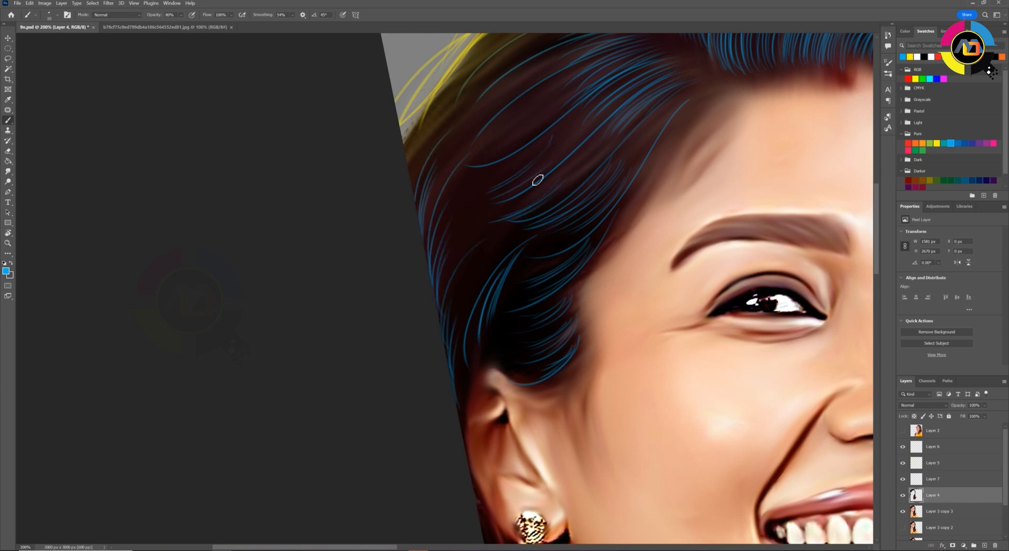
Undo the last blue strokes in the side hair above the ear
{"action": "scroll", "coordinate": [541, 186], "scroll_direction": "up", "scroll_amount": 2}
{"action": "scroll", "coordinate": [498, 289], "scroll_direction": "up", "scroll_amount": 1}
{"action": "key", "text": "e"}
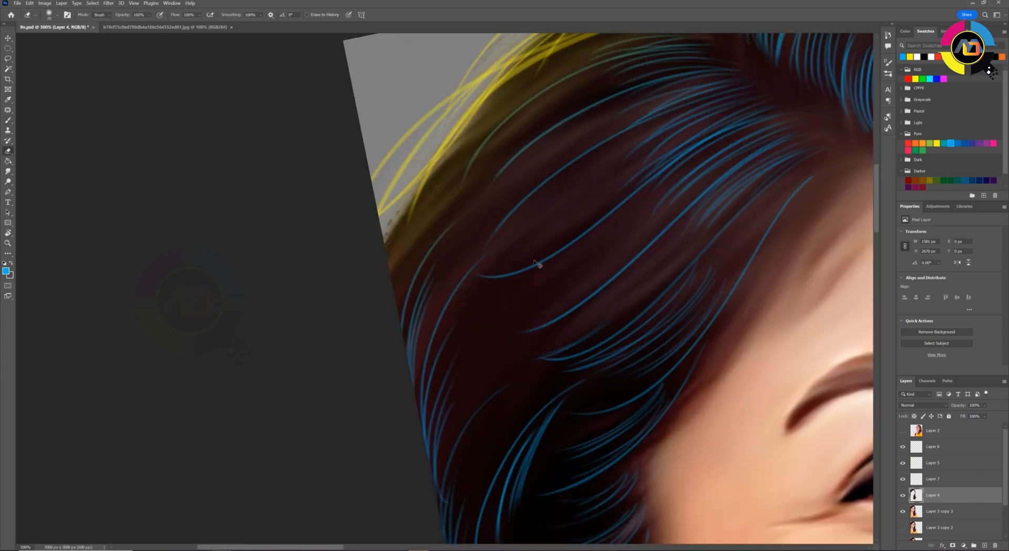
{"action": "key", "text": "ctrl+z"}
{"action": "key", "text": "ctrl+z"}
{"action": "key", "text": "ctrl+z"}
{"action": "key", "text": "ctrl+z"}
{"action": "key", "text": "ctrl+z"}
{"action": "key", "text": "ctrl+z"}
{"action": "key", "text": "ctrl+z"}
{"action": "key", "text": "ctrl+z"}
{"action": "key", "text": "ctrl+z"}
{"action": "key", "text": "ctrl+z"}
{"action": "key", "text": "ctrl+z"}
{"action": "key", "text": "ctrl+z"}
{"action": "left_click_drag", "start_coordinate": [712, 374], "coordinate": [637, 331]}
Repaint blue strands on Layer 7 through the middle of the side hair and out to its edge
{"action": "key", "text": "ctrl+minus"}
{"action": "key", "text": "b"}
{"action": "left_click_drag", "start_coordinate": [532, 256], "coordinate": [472, 300]}
{"action": "left_click_drag", "start_coordinate": [530, 259], "coordinate": [473, 292]}
{"action": "left_click_drag", "start_coordinate": [511, 229], "coordinate": [451, 275]}
{"action": "left_click_drag", "start_coordinate": [508, 228], "coordinate": [449, 265]}
{"action": "left_click_drag", "start_coordinate": [494, 195], "coordinate": [432, 239]}
{"action": "mouse_move", "coordinate": [479, 161]}
{"action": "left_mouse_down"}
{"action": "mouse_move", "coordinate": [392, 256]}
{"action": "mouse_move", "coordinate": [368, 298]}
{"action": "left_mouse_up"}
{"action": "left_click_drag", "start_coordinate": [383, 242], "coordinate": [367, 284]}
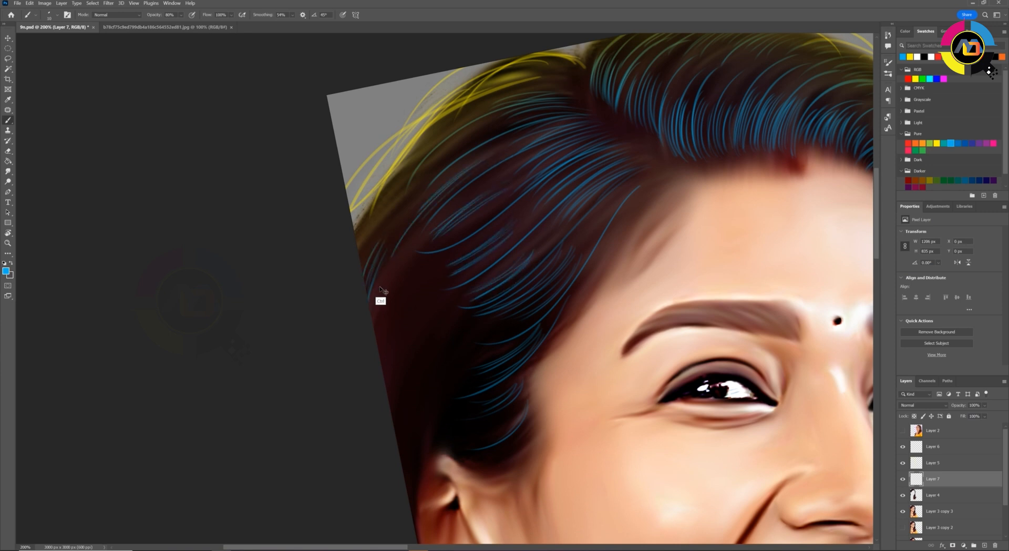
Extend the blue strands down the outer edge of the side hair to just above the ear
{"action": "scroll", "coordinate": [376, 316], "scroll_direction": "down", "scroll_amount": 3}
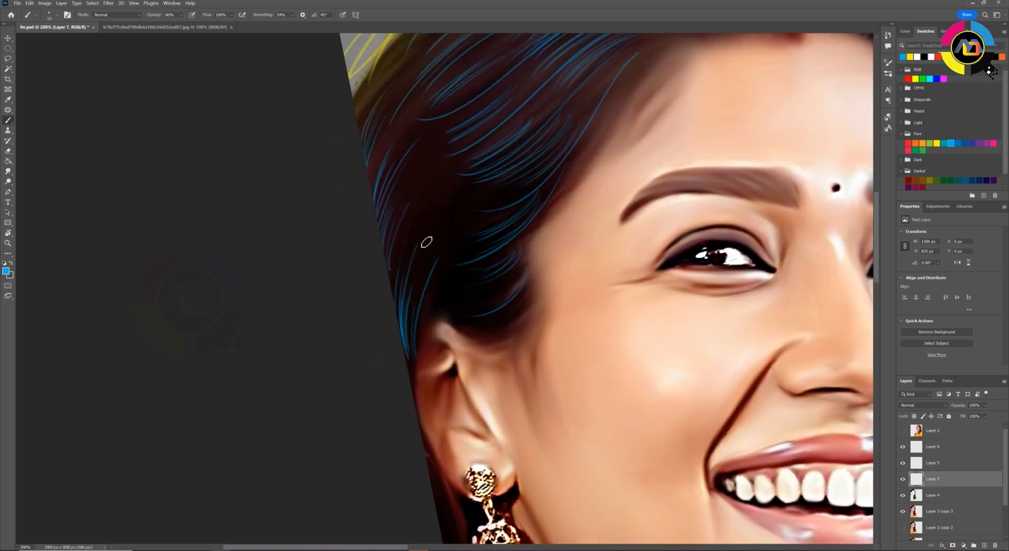
{"action": "key", "text": "ctrl+minus"}
{"action": "key", "text": "e"}
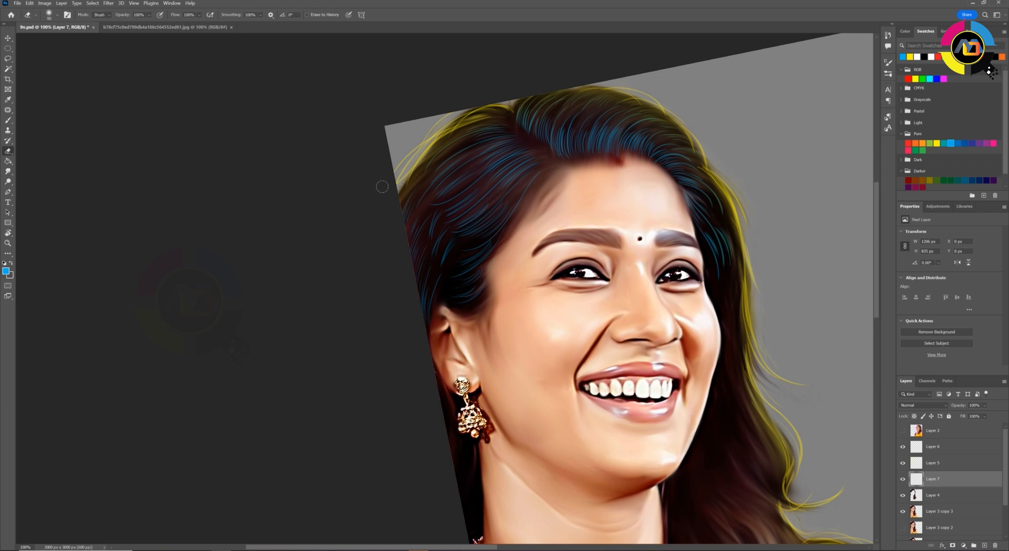
{"action": "key", "text": "b"}
{"action": "key", "text": "ctrl+plus"}
Fill the remaining gaps in the ear-side hair with more thin blue strands on Layer 7
{"action": "left_click_drag", "start_coordinate": [410, 234], "coordinate": [453, 292]}
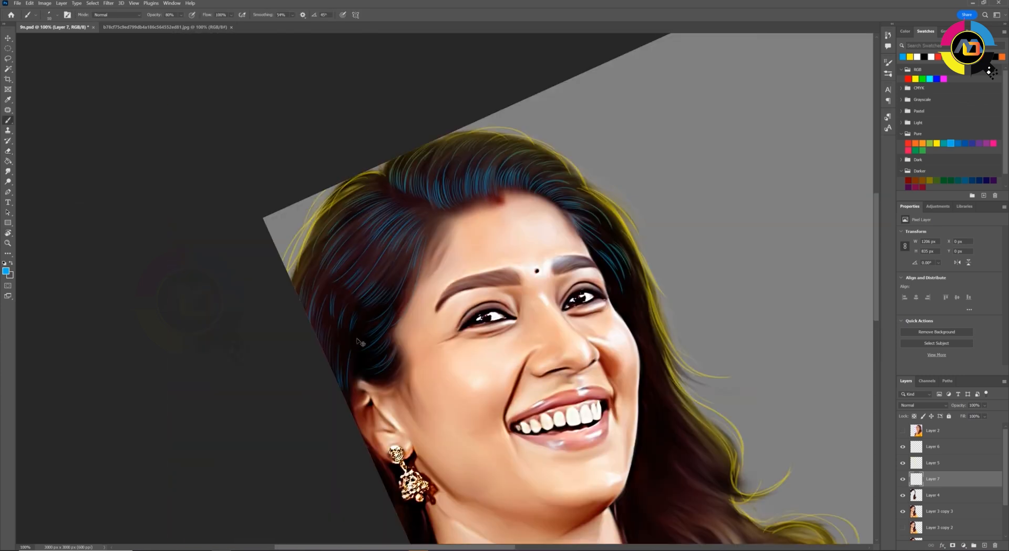
{"action": "scroll", "coordinate": [367, 332], "scroll_direction": "up", "scroll_amount": 1}
{"action": "left_click_drag", "start_coordinate": [363, 170], "coordinate": [276, 263]}
{"action": "mouse_move", "coordinate": [350, 152]}
{"action": "left_mouse_down"}
{"action": "mouse_move", "coordinate": [287, 230]}
{"action": "mouse_move", "coordinate": [271, 225]}
{"action": "left_mouse_up"}
{"action": "left_click_drag", "start_coordinate": [288, 238], "coordinate": [253, 302]}
{"action": "key", "text": "e"}
{"action": "key", "text": "ctrl+minus"}
{"action": "key", "text": "ctrl+minus"}
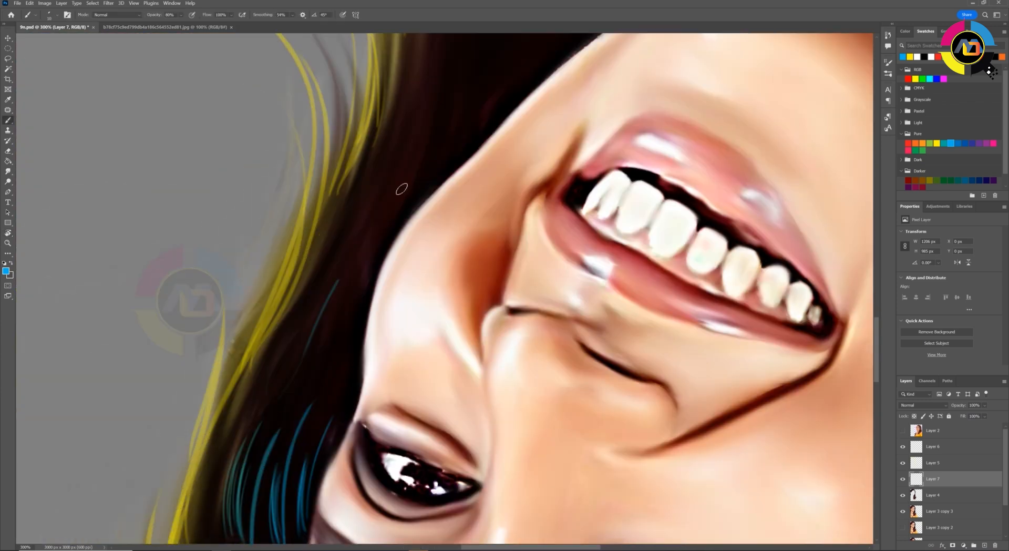
Try to paint blue strands in the dark hair beside the far cheek
{"action": "left_click_drag", "start_coordinate": [368, 245], "coordinate": [287, 385]}
{"action": "left_click_drag", "start_coordinate": [339, 269], "coordinate": [264, 401]}
{"action": "key", "text": "ctrl+z"}
{"action": "key", "text": "ctrl+z"}
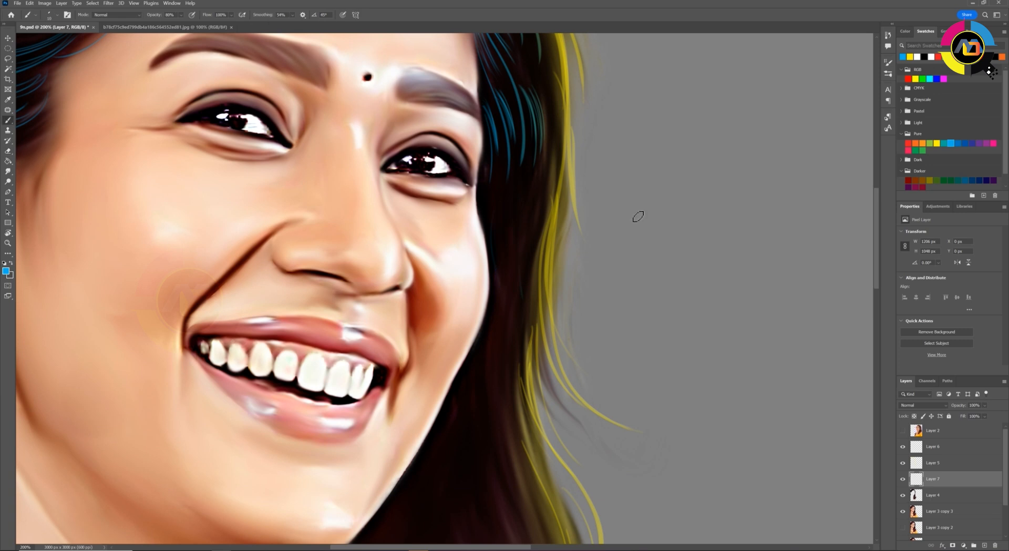
Paint thin blue strands on Layer 7 down the dark hair beside the far cheek and jaw
{"action": "key", "text": "e"}
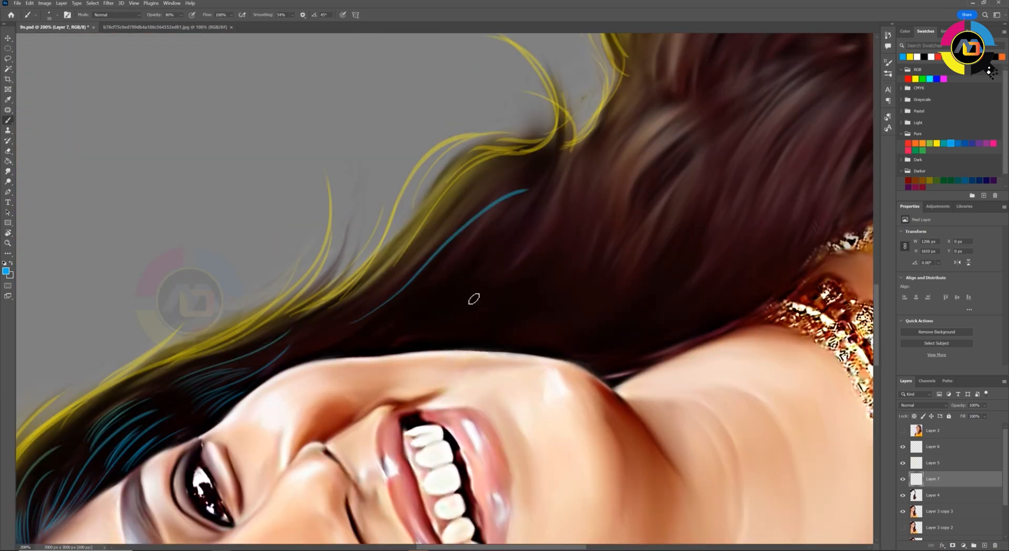
{"action": "left_click_drag", "start_coordinate": [542, 164], "coordinate": [351, 330]}
{"action": "left_click_drag", "start_coordinate": [409, 261], "coordinate": [340, 326]}
{"action": "left_click_drag", "start_coordinate": [507, 173], "coordinate": [431, 236]}
{"action": "left_click_drag", "start_coordinate": [533, 213], "coordinate": [328, 349]}
{"action": "left_click_drag", "start_coordinate": [497, 251], "coordinate": [448, 306]}
{"action": "left_click_drag", "start_coordinate": [496, 211], "coordinate": [441, 284]}
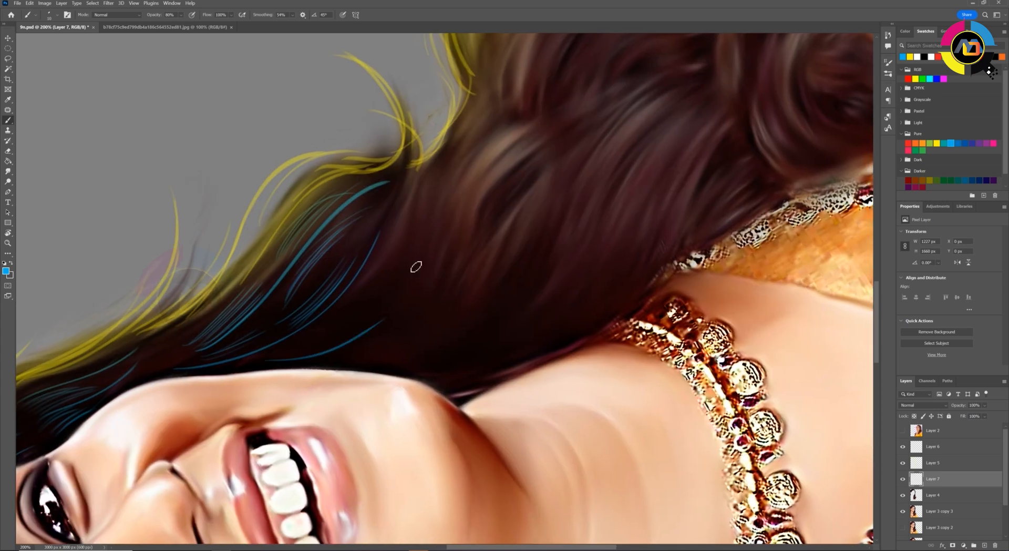
{"action": "left_click_drag", "start_coordinate": [415, 266], "coordinate": [295, 361]}
{"action": "left_click_drag", "start_coordinate": [369, 311], "coordinate": [325, 348]}
Continue the blue strands past the neck and around the outer wave above the shoulder
{"action": "left_click_drag", "start_coordinate": [435, 174], "coordinate": [367, 295]}
{"action": "left_click_drag", "start_coordinate": [400, 239], "coordinate": [379, 263]}
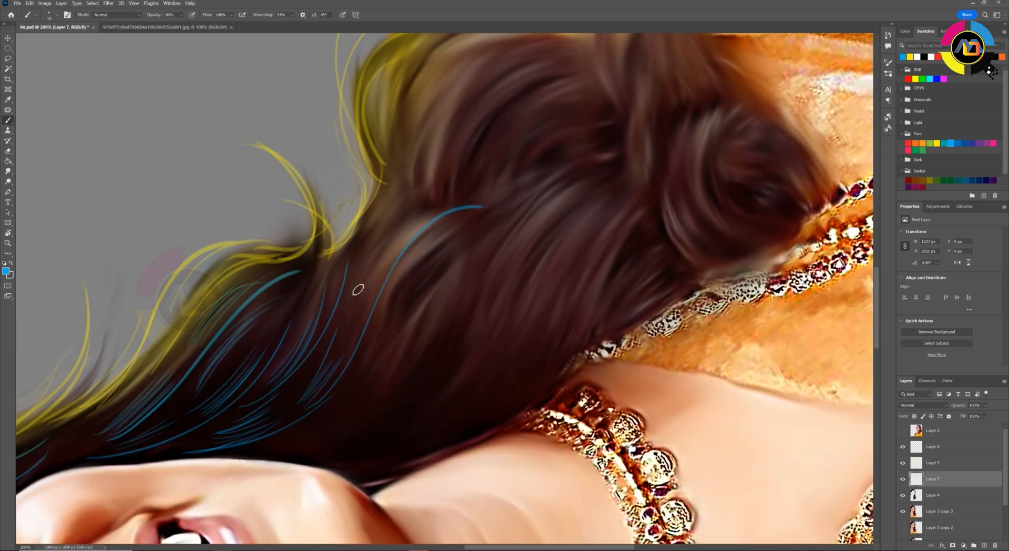
{"action": "left_click_drag", "start_coordinate": [389, 241], "coordinate": [347, 326]}
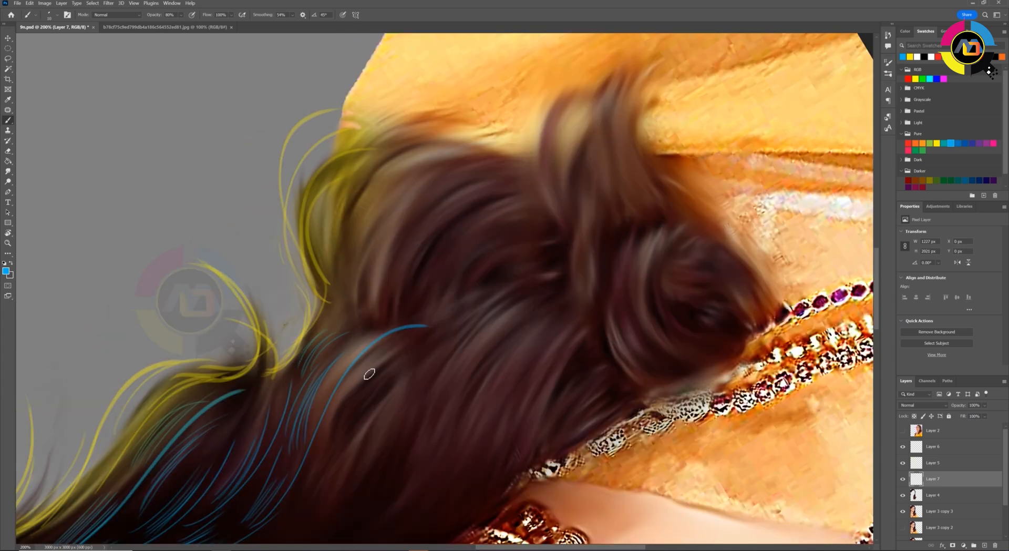
{"action": "left_click_drag", "start_coordinate": [507, 194], "coordinate": [384, 331]}
{"action": "left_click_drag", "start_coordinate": [507, 176], "coordinate": [367, 333]}
{"action": "left_click_drag", "start_coordinate": [468, 176], "coordinate": [357, 323]}
{"action": "left_click_drag", "start_coordinate": [507, 192], "coordinate": [434, 230]}
{"action": "left_click_drag", "start_coordinate": [484, 163], "coordinate": [380, 207]}
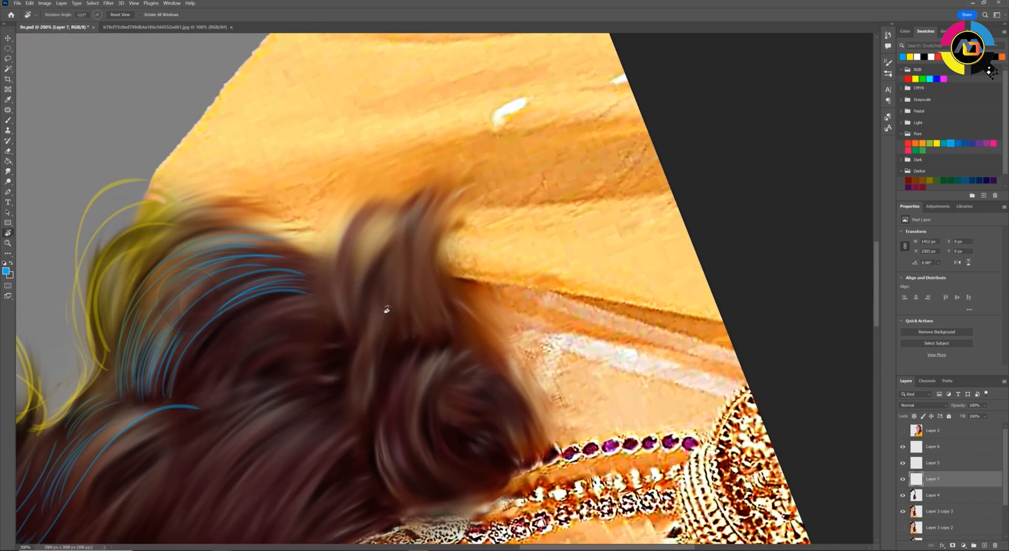
Paint curved blue strands following the rolled curl at the lower end of the hair
{"action": "mouse_move", "coordinate": [387, 309]}
{"action": "left_mouse_down"}
{"action": "mouse_move", "coordinate": [342, 368]}
{"action": "mouse_move", "coordinate": [223, 383]}
{"action": "left_mouse_up"}
{"action": "left_click_drag", "start_coordinate": [263, 321], "coordinate": [239, 367]}
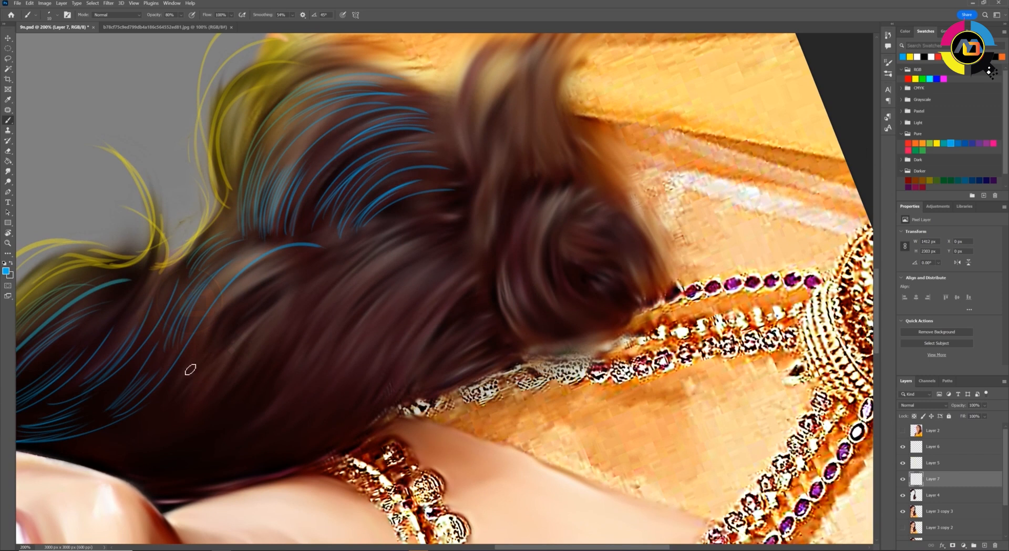
{"action": "left_click_drag", "start_coordinate": [295, 266], "coordinate": [221, 323]}
{"action": "left_click_drag", "start_coordinate": [332, 244], "coordinate": [226, 307]}
{"action": "left_click_drag", "start_coordinate": [452, 212], "coordinate": [368, 252]}
{"action": "left_click_drag", "start_coordinate": [476, 88], "coordinate": [455, 202]}
{"action": "left_click_drag", "start_coordinate": [515, 156], "coordinate": [486, 244]}
Fill the wavy section above the rolled curl with flowing blue strands on Layer 7
{"action": "left_click_drag", "start_coordinate": [584, 206], "coordinate": [612, 303]}
{"action": "left_click_drag", "start_coordinate": [588, 245], "coordinate": [544, 324]}
{"action": "left_click_drag", "start_coordinate": [557, 199], "coordinate": [531, 321]}
{"action": "left_click_drag", "start_coordinate": [552, 213], "coordinate": [513, 339]}
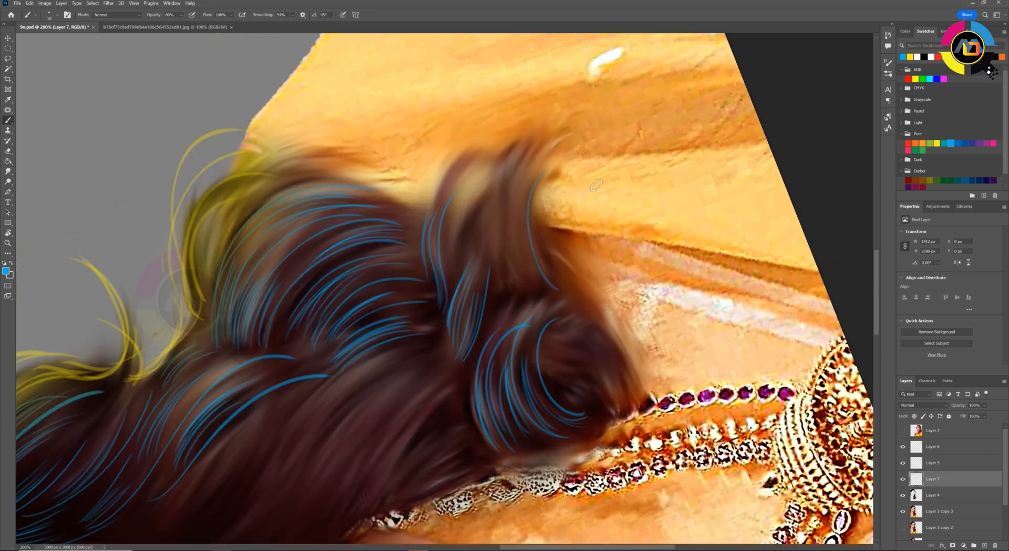
{"action": "left_click_drag", "start_coordinate": [549, 222], "coordinate": [522, 292]}
{"action": "left_click_drag", "start_coordinate": [529, 178], "coordinate": [507, 297]}
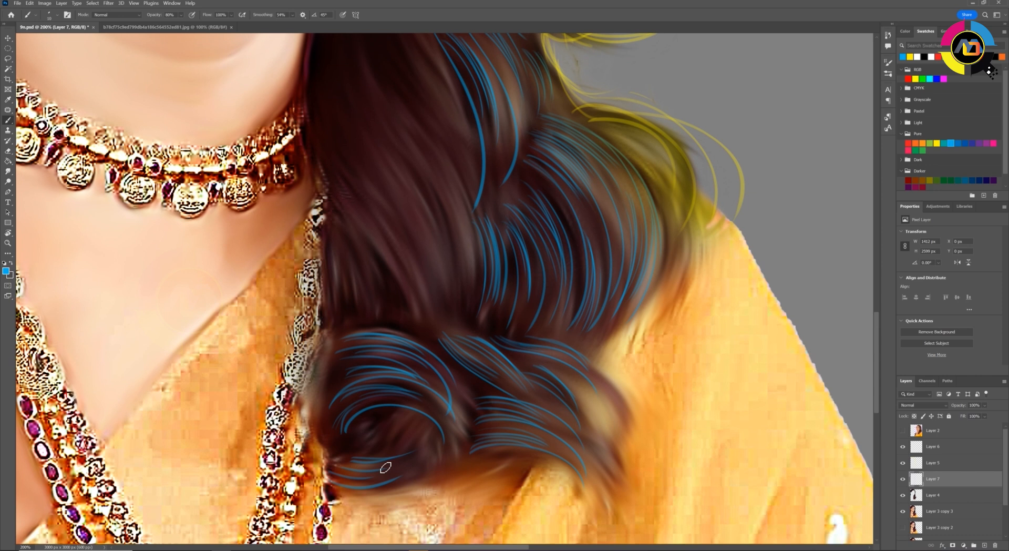
{"action": "key", "text": "e"}
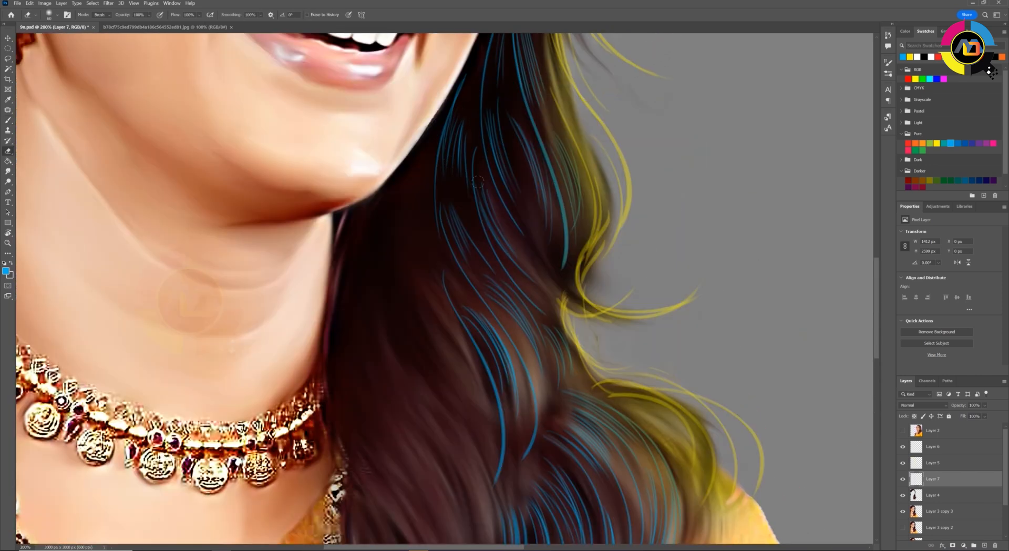
Paint long blue strands through the inner lengths of hair beside the neck and necklace
{"action": "key", "text": "r"}
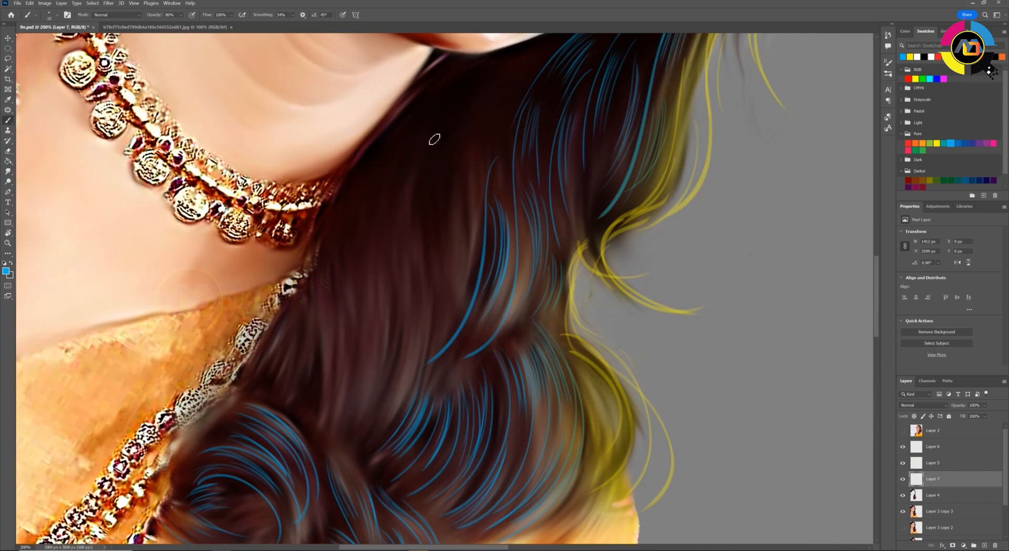
{"action": "left_click_drag", "start_coordinate": [433, 140], "coordinate": [449, 292]}
{"action": "key", "text": "b"}
{"action": "left_click_drag", "start_coordinate": [479, 160], "coordinate": [406, 289]}
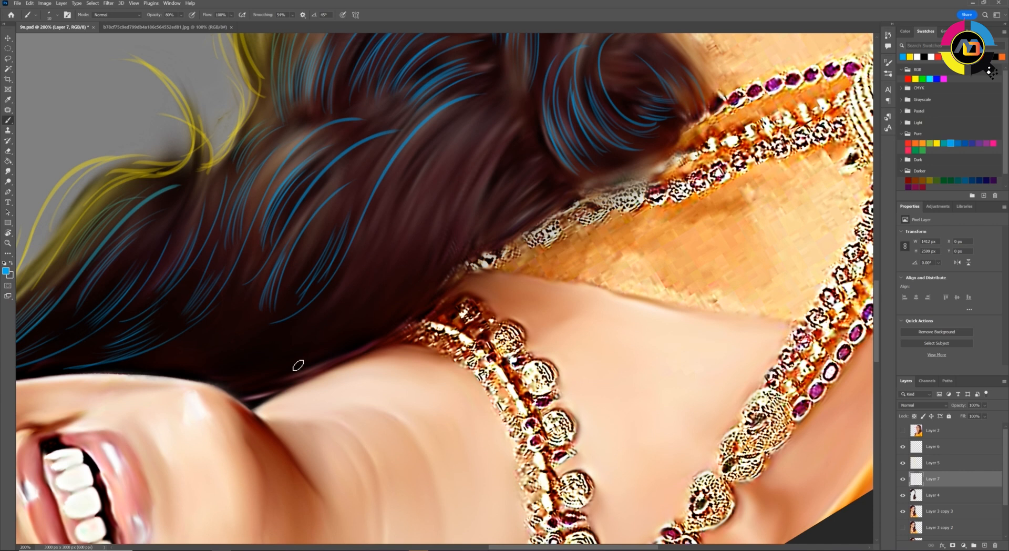
{"action": "left_click_drag", "start_coordinate": [370, 265], "coordinate": [323, 334]}
{"action": "left_click_drag", "start_coordinate": [447, 144], "coordinate": [386, 243]}
{"action": "left_click_drag", "start_coordinate": [470, 138], "coordinate": [422, 245]}
{"action": "left_click_drag", "start_coordinate": [511, 100], "coordinate": [330, 341]}
{"action": "mouse_move", "coordinate": [491, 138]}
{"action": "left_mouse_down"}
{"action": "mouse_move", "coordinate": [459, 228]}
{"action": "mouse_move", "coordinate": [445, 209]}
{"action": "left_mouse_up"}
{"action": "left_click_drag", "start_coordinate": [504, 132], "coordinate": [449, 227]}
{"action": "left_click_drag", "start_coordinate": [428, 135], "coordinate": [367, 228]}
{"action": "key", "text": "e"}
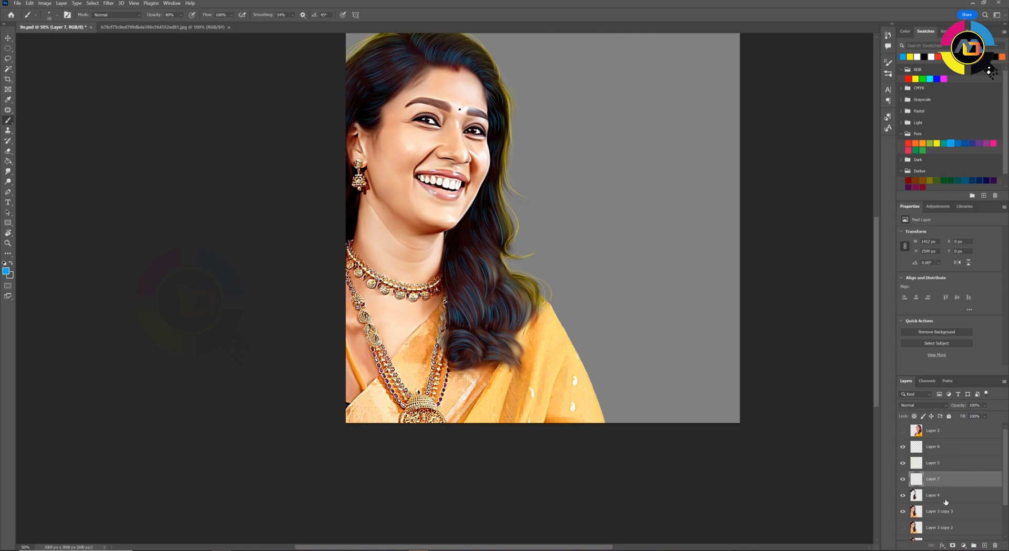
Duplicate Layer 4, hide the original, and darken the hair copy by strongly lowering its lightness with Hue/Saturation
{"action": "left_click", "coordinate": [945, 500]}
{"action": "key", "text": "ctrl+j"}
{"action": "left_click", "coordinate": [902, 512]}
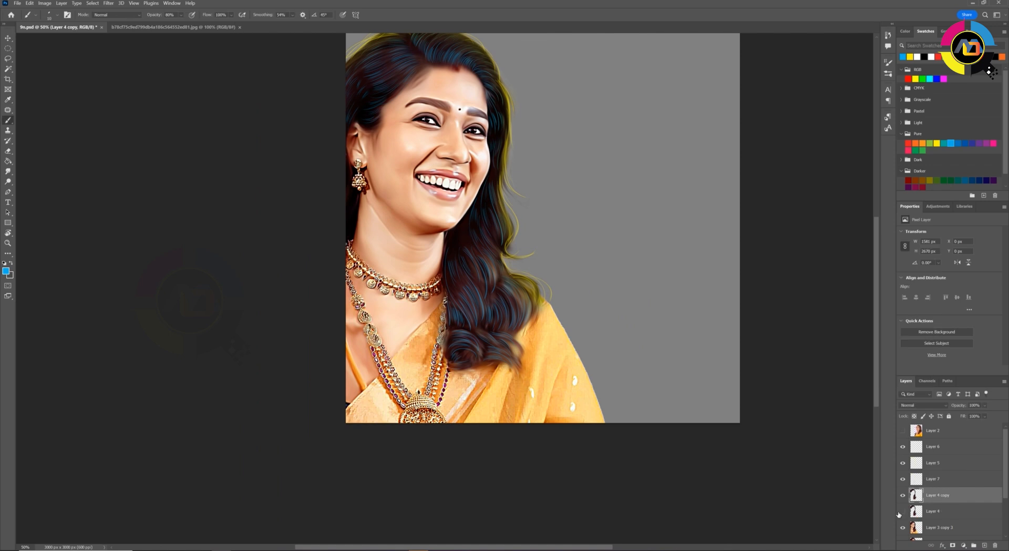
{"action": "key", "text": "ctrl+u"}
{"action": "left_click_drag", "start_coordinate": [827, 342], "coordinate": [774, 344]}
{"action": "left_click", "coordinate": [916, 263]}
Brush black at 10% opacity over the hair and around the forehead hairline on Layer 4 copy
{"action": "key", "text": "r"}
{"action": "left_click_drag", "start_coordinate": [405, 232], "coordinate": [382, 260]}
{"action": "key", "text": "b"}
{"action": "left_click", "coordinate": [462, 294], "text": "alt"}
{"action": "key", "text": "r"}
{"action": "mouse_move", "coordinate": [530, 252]}
{"action": "left_mouse_down"}
{"action": "mouse_move", "coordinate": [453, 196]}
{"action": "mouse_move", "coordinate": [384, 219]}
{"action": "left_mouse_up"}
{"action": "key", "text": "ctrl+plus"}
{"action": "key", "text": "b"}
{"action": "left_click_drag", "start_coordinate": [453, 164], "coordinate": [477, 126]}
{"action": "left_click_drag", "start_coordinate": [518, 181], "coordinate": [519, 117]}
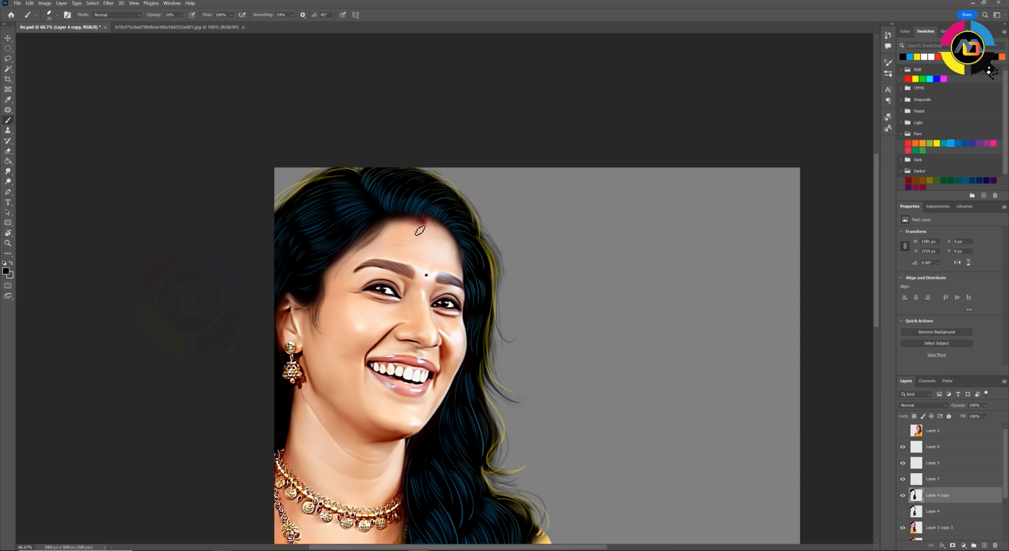
{"action": "left_click_drag", "start_coordinate": [419, 256], "coordinate": [395, 223]}
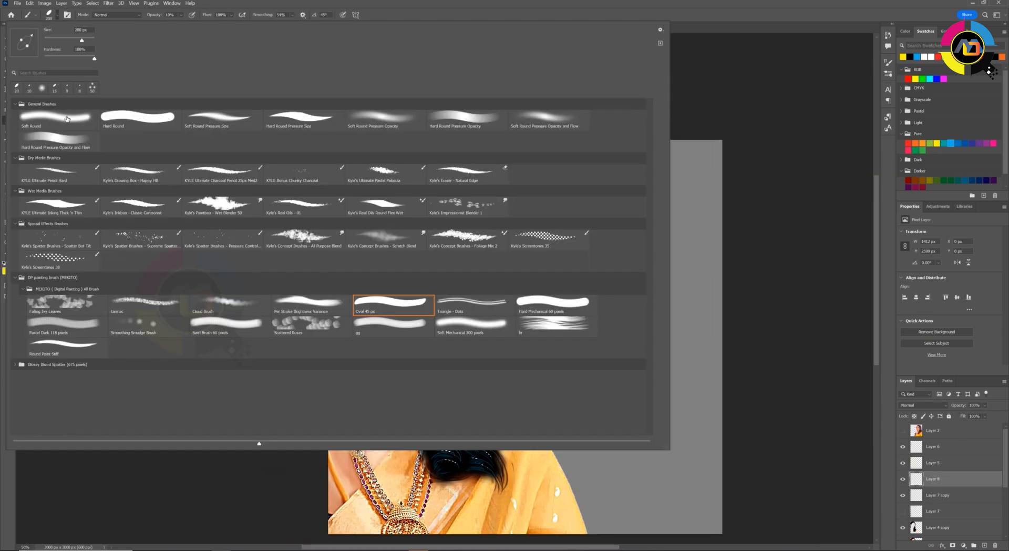
Tint the selected hair strands on Layer 8 with a soft round brush in pink and green
{"action": "key", "text": "0"}
{"action": "key", "text": "bracketleft"}
{"action": "key", "text": "bracketleft"}
{"action": "key", "text": "bracketleft"}
{"action": "key", "text": "bracketleft"}
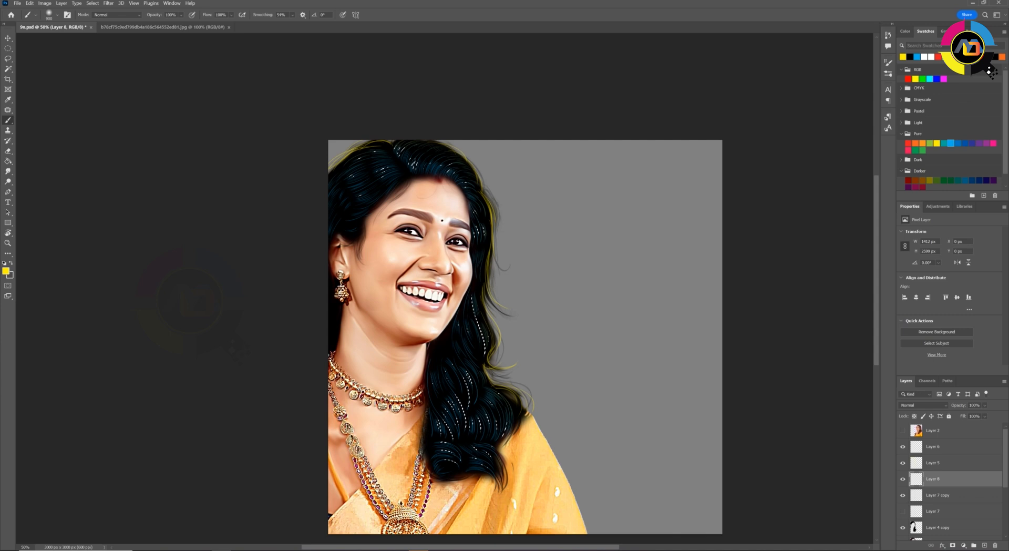
{"action": "left_click", "coordinate": [994, 143]}
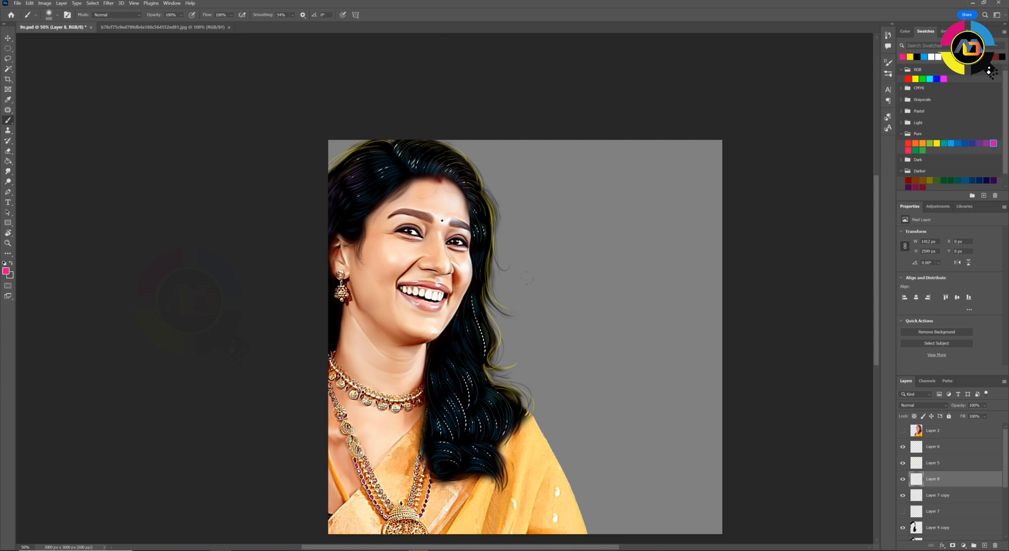
{"action": "left_click", "coordinate": [923, 150]}
{"action": "key", "text": "2"}
Feather a small area outlined at the hair's edge and adjust its color with Hue/Saturation on Layer 8
{"action": "key", "text": "j"}
{"action": "left_click_drag", "start_coordinate": [330, 200], "coordinate": [328, 210]}
{"action": "key", "text": "shift+F6"}
{"action": "key", "text": "Return"}
{"action": "key", "text": "ctrl+u"}
{"action": "mouse_move", "coordinate": [829, 322]}
{"action": "left_mouse_down"}
{"action": "mouse_move", "coordinate": [799, 321]}
{"action": "mouse_move", "coordinate": [834, 342]}
{"action": "left_mouse_up"}
{"action": "key", "text": "Return"}
{"action": "key", "text": "ctrl+d"}
Adjust the painted strands on Layer 7 copy with Hue/Saturation
{"action": "left_click", "coordinate": [933, 496]}
{"action": "key", "text": "ctrl+u"}
{"action": "key", "text": "Return"}
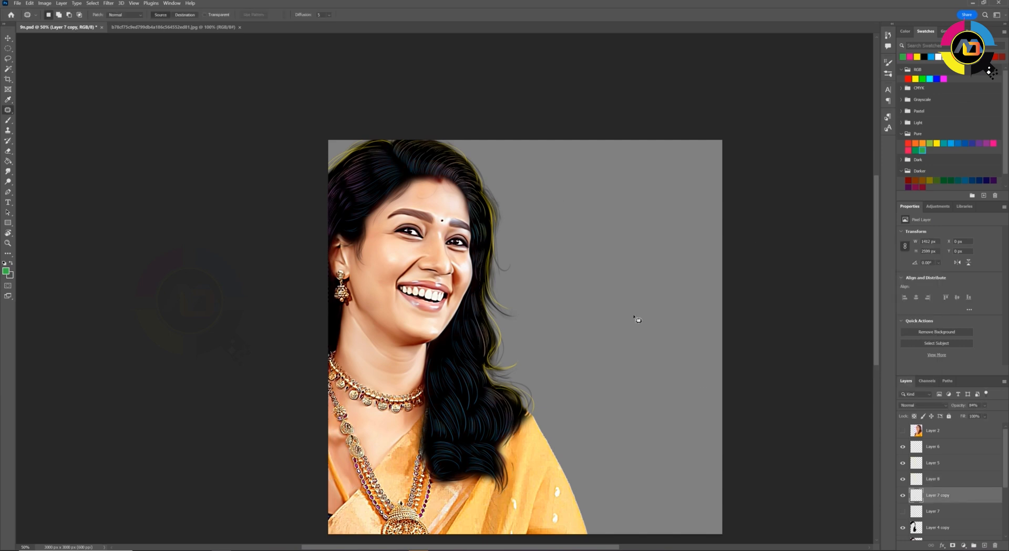
Load the hair outline as a selection and dab red at the crown and yellow at the lower wave on Layer 8 at 90% opacity
{"action": "left_click", "coordinate": [917, 527], "text": "ctrl"}
{"action": "left_click", "coordinate": [933, 479]}
{"action": "key", "text": "b"}
{"action": "left_click", "coordinate": [908, 79]}
{"action": "key", "text": "9"}
{"action": "left_click", "coordinate": [360, 164]}
{"action": "left_click", "coordinate": [924, 56]}
{"action": "left_click", "coordinate": [516, 398]}
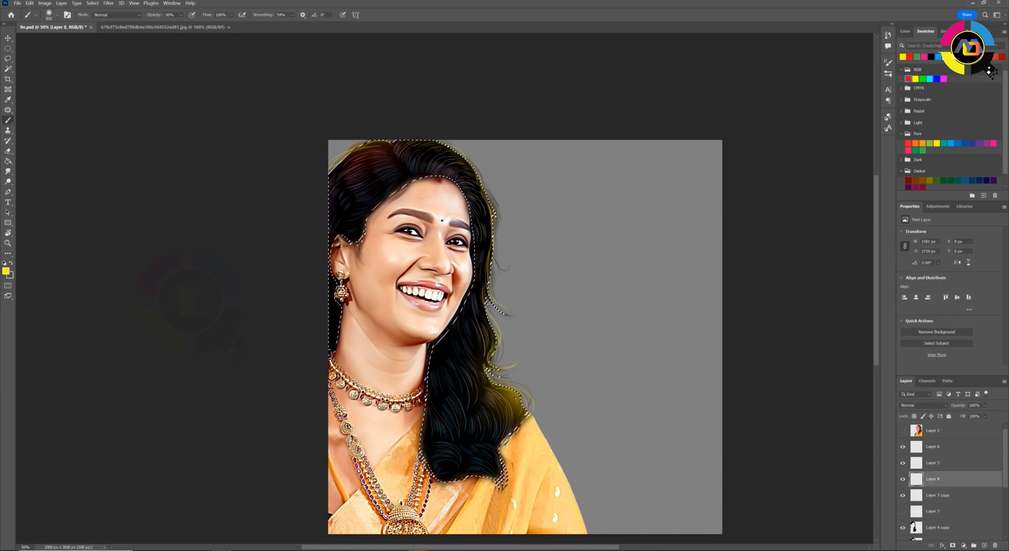
Shift the hue of the color glow on Layer 8 to +22
{"action": "key", "text": "ctrl+minus"}
{"action": "key", "text": "ctrl+u"}
{"action": "left_click_drag", "start_coordinate": [829, 300], "coordinate": [839, 292]}
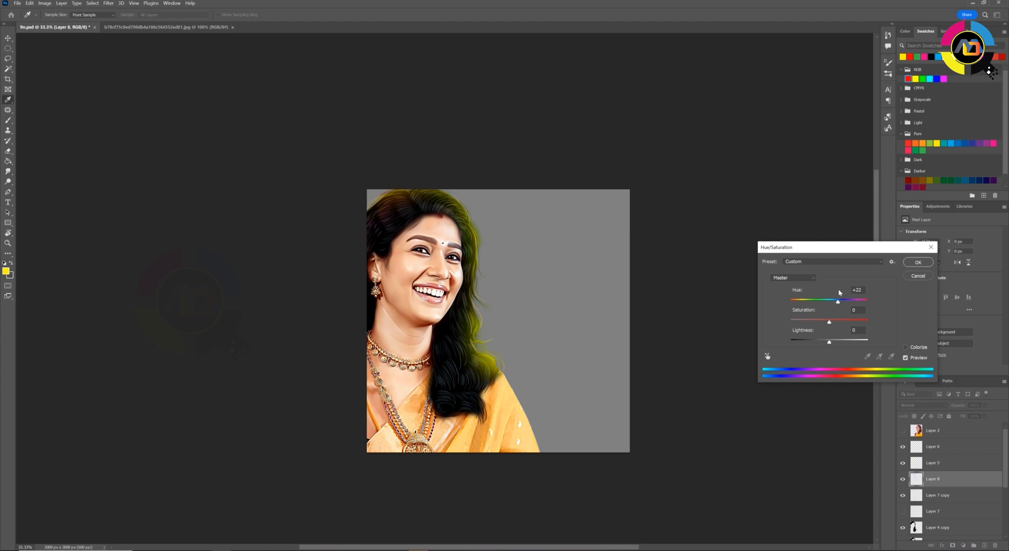
{"action": "key", "text": "Return"}
{"action": "key", "text": "v"}
{"action": "key", "text": "ctrl+plus"}
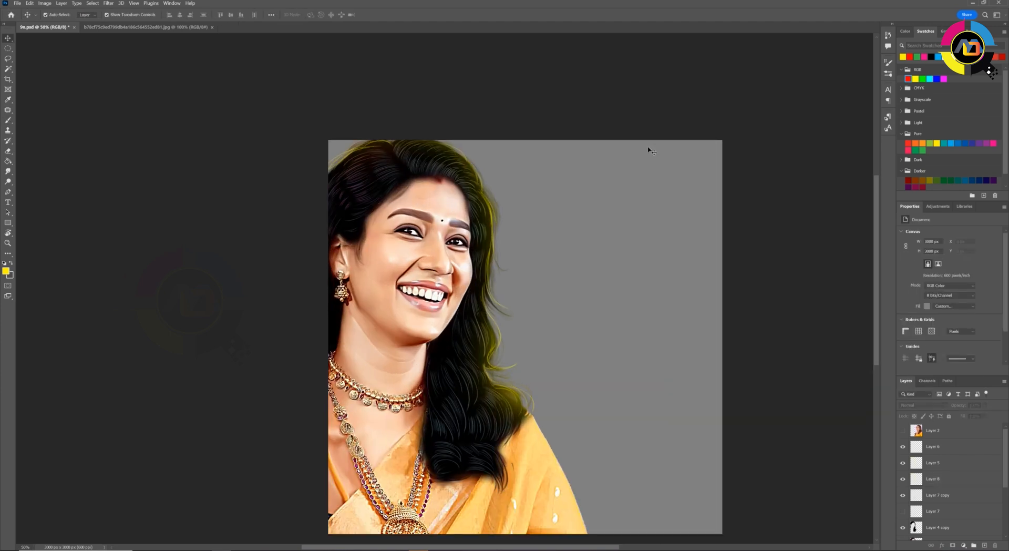
Add a new layer above Layer 5 and dab yellow at the crown and outer hair within the hair selection
{"action": "left_click", "coordinate": [917, 528], "text": "ctrl"}
{"action": "left_click", "coordinate": [933, 462]}
{"action": "left_click", "coordinate": [985, 545]}
{"action": "key", "text": "b"}
{"action": "left_click", "coordinate": [344, 142]}
{"action": "left_click", "coordinate": [550, 345]}
{"action": "key", "text": "ctrl+d"}
Shift the new yellow glow toward orange with Hue/Saturation
{"action": "key", "text": "ctrl+u"}
{"action": "left_click_drag", "start_coordinate": [829, 300], "coordinate": [818, 303]}
{"action": "left_click", "coordinate": [916, 262]}
Create a new layer above Layer 6 and set the painting color to white
{"action": "left_click", "coordinate": [933, 447]}
{"action": "left_click", "coordinate": [984, 545]}
{"action": "left_click", "coordinate": [6, 272]}
{"action": "left_click", "coordinate": [577, 380]}
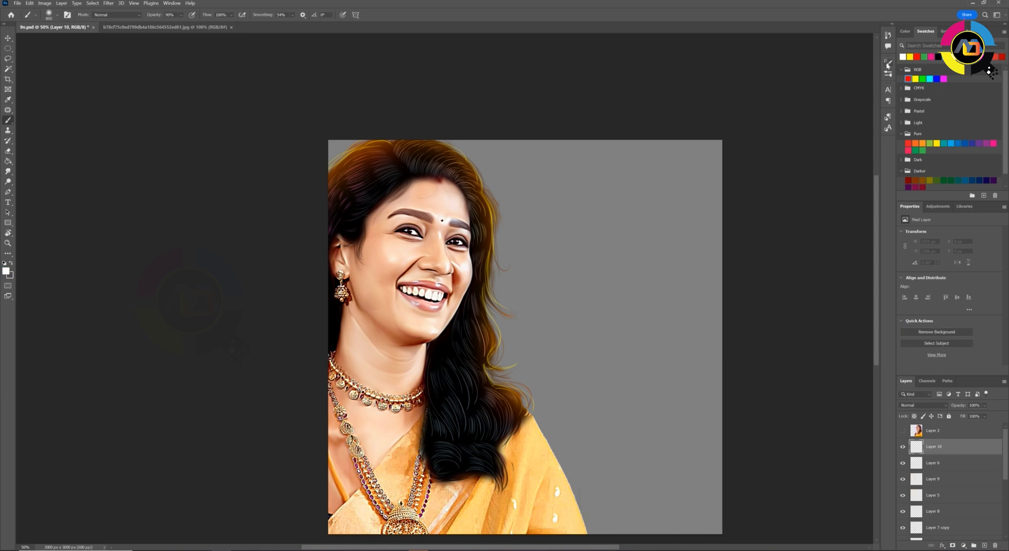
Adjust the brush's dynamics in the brush settings for painting strands
{"action": "left_click", "coordinate": [888, 64]}
{"action": "left_click", "coordinate": [751, 93]}
{"action": "left_click", "coordinate": [744, 131]}
{"action": "left_click", "coordinate": [824, 124]}
{"action": "left_click", "coordinate": [823, 144]}
{"action": "left_click", "coordinate": [888, 63]}
Try placing Layer 10 directly below Layer 7 in the layer stack
{"action": "key", "text": "ctrl+plus"}
{"action": "key", "text": "r"}
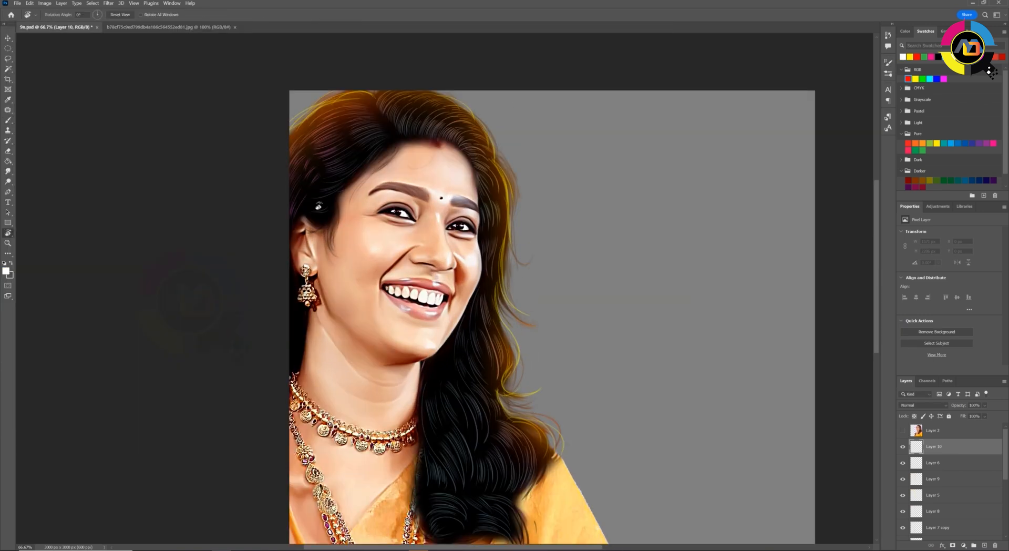
{"action": "left_click_drag", "start_coordinate": [318, 206], "coordinate": [383, 420]}
{"action": "key", "text": "b"}
{"action": "mouse_move", "coordinate": [934, 446]}
{"action": "left_mouse_down"}
{"action": "mouse_move", "coordinate": [924, 528]}
{"action": "mouse_move", "coordinate": [925, 503]}
{"action": "left_mouse_up"}
Try to paint white flyaway strands along the outer edge of the hair on Layer 10
{"action": "mouse_move", "coordinate": [253, 341]}
{"action": "left_mouse_down"}
{"action": "mouse_move", "coordinate": [267, 285]}
{"action": "mouse_move", "coordinate": [292, 258]}
{"action": "left_mouse_up"}
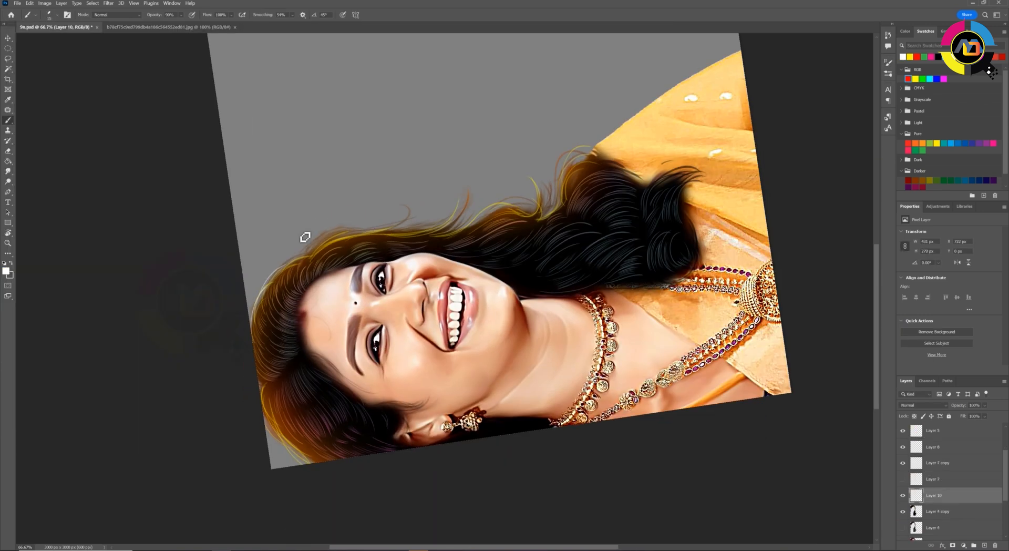
{"action": "left_click_drag", "start_coordinate": [368, 252], "coordinate": [336, 223]}
{"action": "left_click_drag", "start_coordinate": [384, 188], "coordinate": [342, 207]}
{"action": "mouse_move", "coordinate": [425, 161]}
{"action": "left_mouse_down"}
{"action": "mouse_move", "coordinate": [435, 176]}
{"action": "mouse_move", "coordinate": [395, 210]}
{"action": "left_mouse_up"}
{"action": "left_click_drag", "start_coordinate": [500, 143], "coordinate": [501, 205]}
{"action": "left_click_drag", "start_coordinate": [557, 122], "coordinate": [529, 160]}
{"action": "left_click_drag", "start_coordinate": [246, 250], "coordinate": [361, 200]}
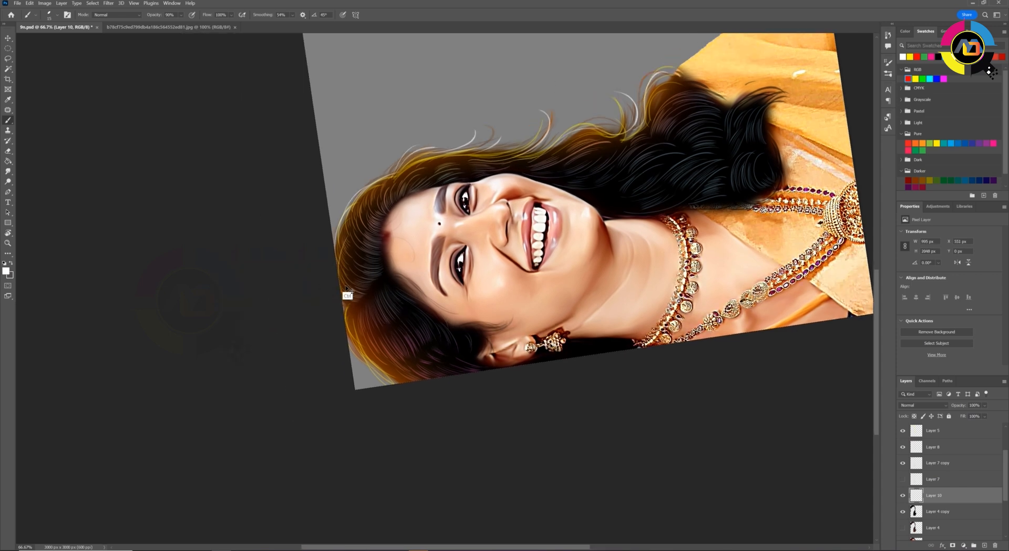
{"action": "left_click_drag", "start_coordinate": [529, 158], "coordinate": [596, 129]}
{"action": "key", "text": "Escape"}
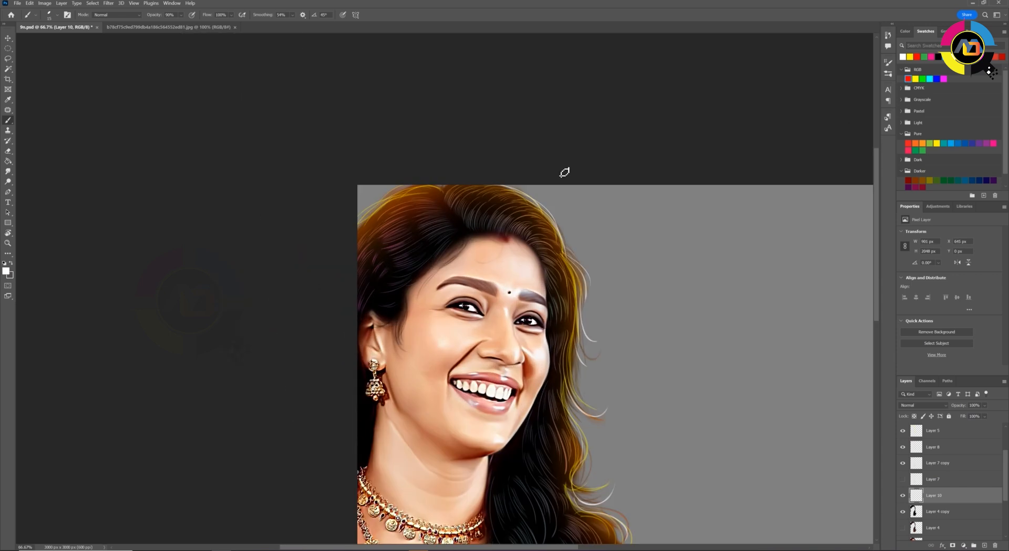
{"action": "left_click_drag", "start_coordinate": [330, 247], "coordinate": [285, 159]}
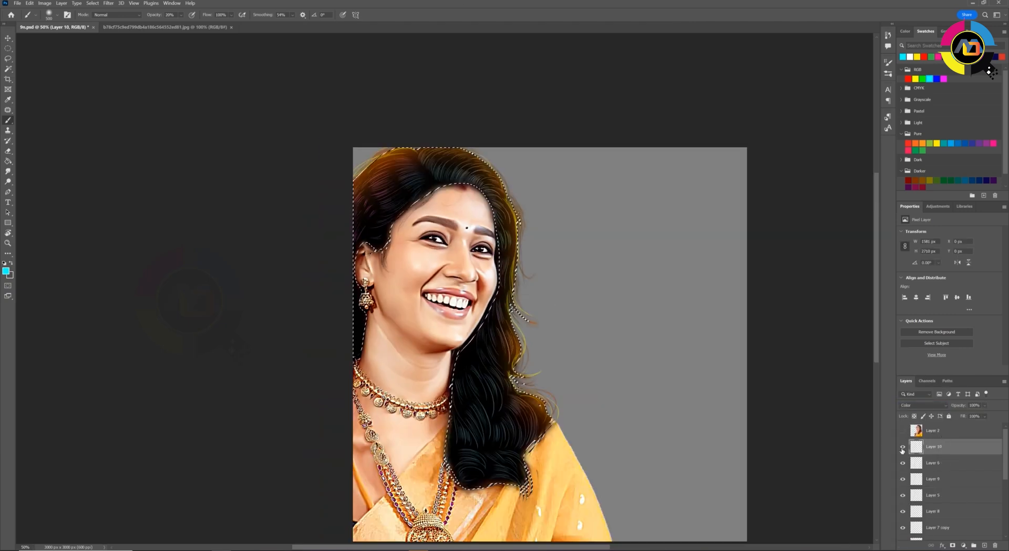
Warm the skin and clothing tones on Layer 3 copy 3 with Hue/Saturation and Color Balance
{"action": "key", "text": "ctrl+u"}
{"action": "key", "text": "Return"}
{"action": "key", "text": "ctrl+b"}
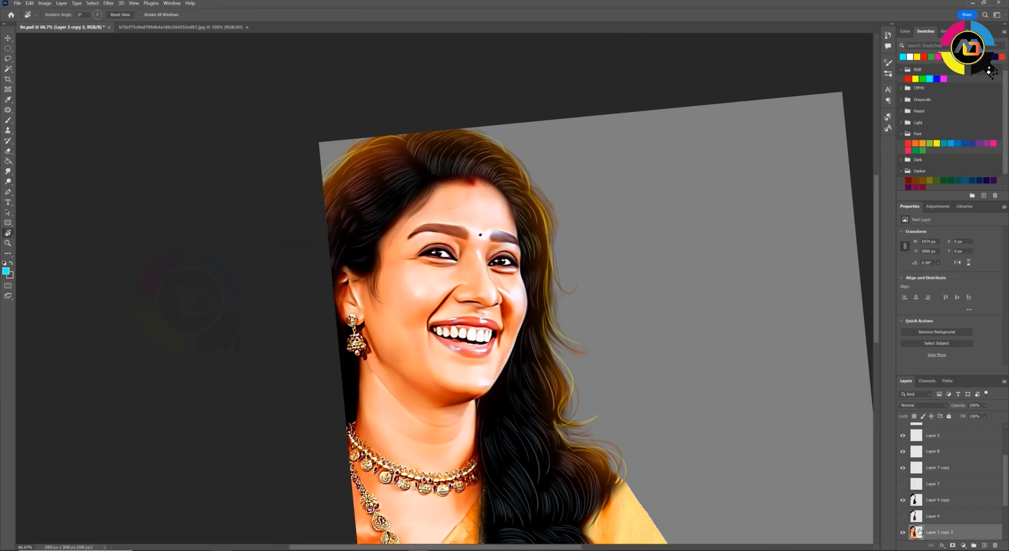
{"action": "key", "text": "ctrl+b"}
{"action": "left_click_drag", "start_coordinate": [799, 411], "coordinate": [805, 411]}
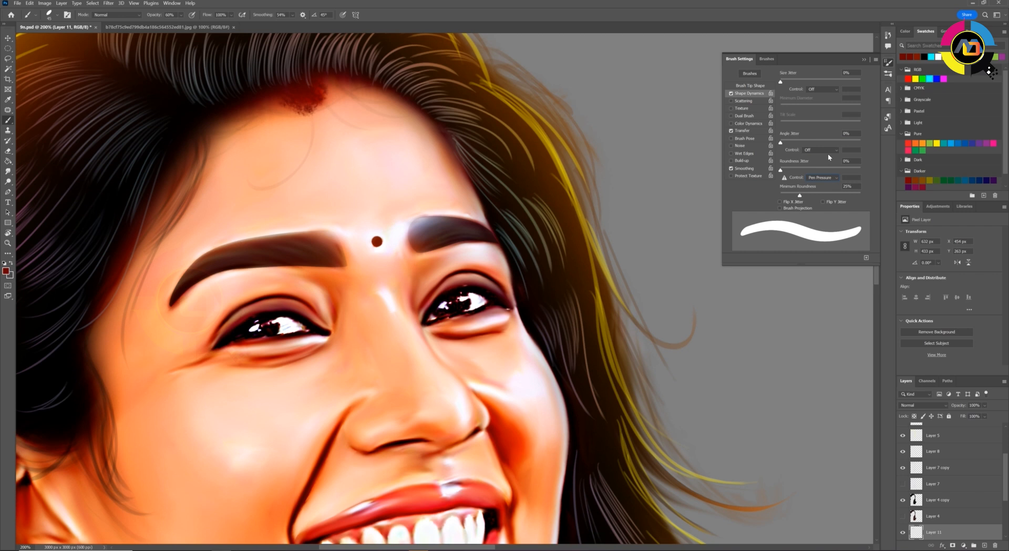
Adjust the brush's dynamics and paint fine black hairs into the inner end of the far eyebrow on Layer 11 at 90% opacity
{"action": "left_click", "coordinate": [742, 131]}
{"action": "left_click", "coordinate": [822, 89]}
{"action": "left_click", "coordinate": [820, 106]}
{"action": "left_click", "coordinate": [863, 59]}
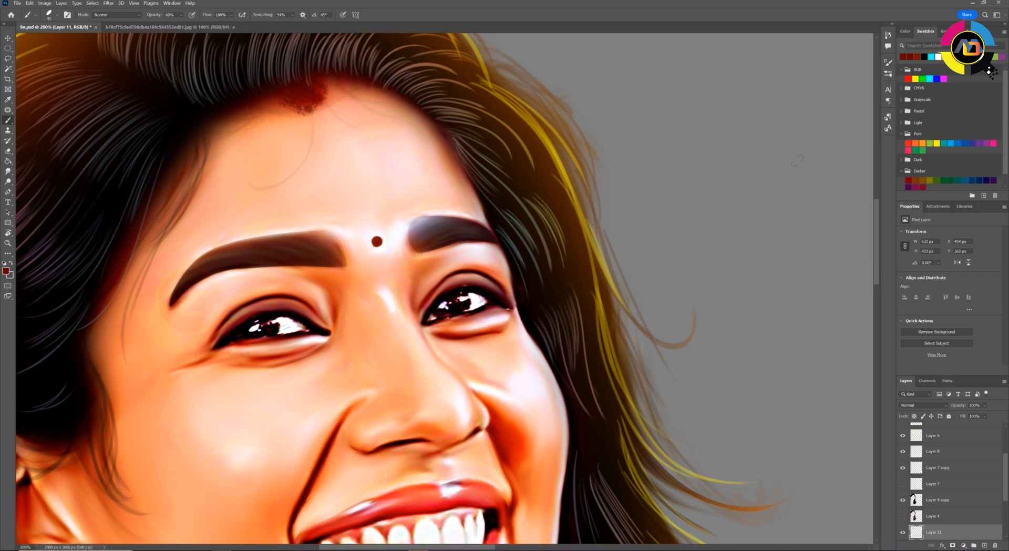
{"action": "key", "text": "r"}
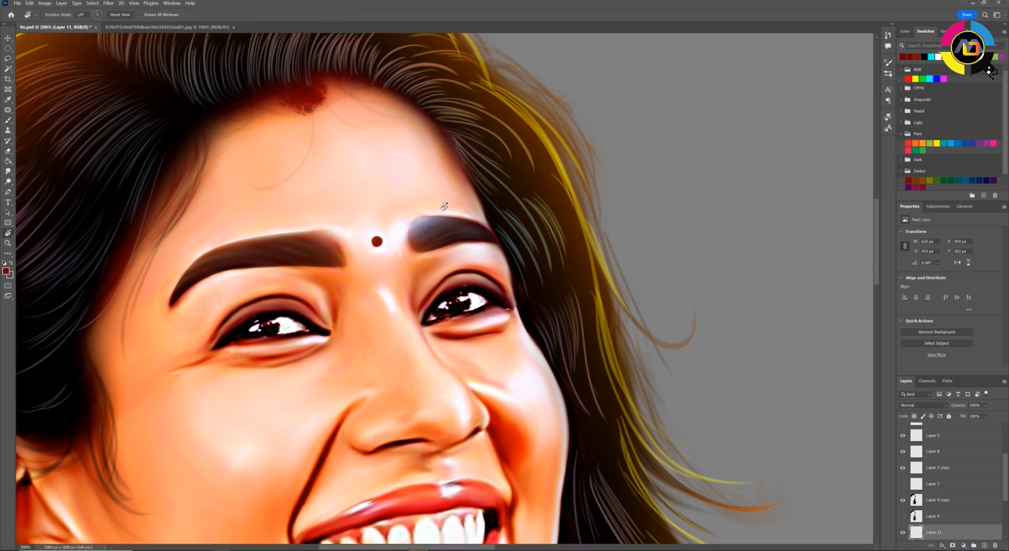
{"action": "left_click_drag", "start_coordinate": [444, 207], "coordinate": [423, 210]}
{"action": "key", "text": "ctrl+plus"}
{"action": "key", "text": "bracketleft"}
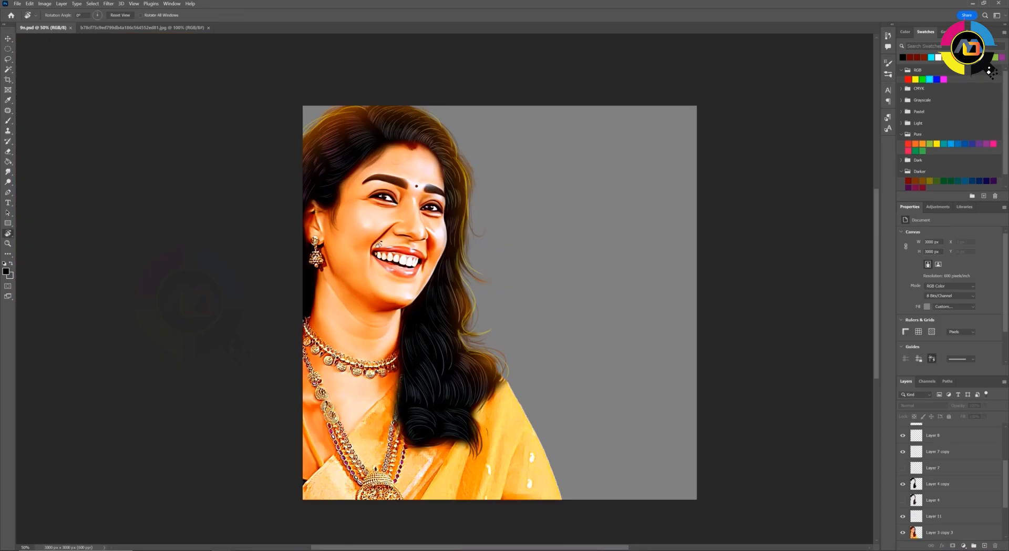
{"action": "left_click_drag", "start_coordinate": [473, 273], "coordinate": [498, 315]}
{"action": "key", "text": "ctrl+plus"}
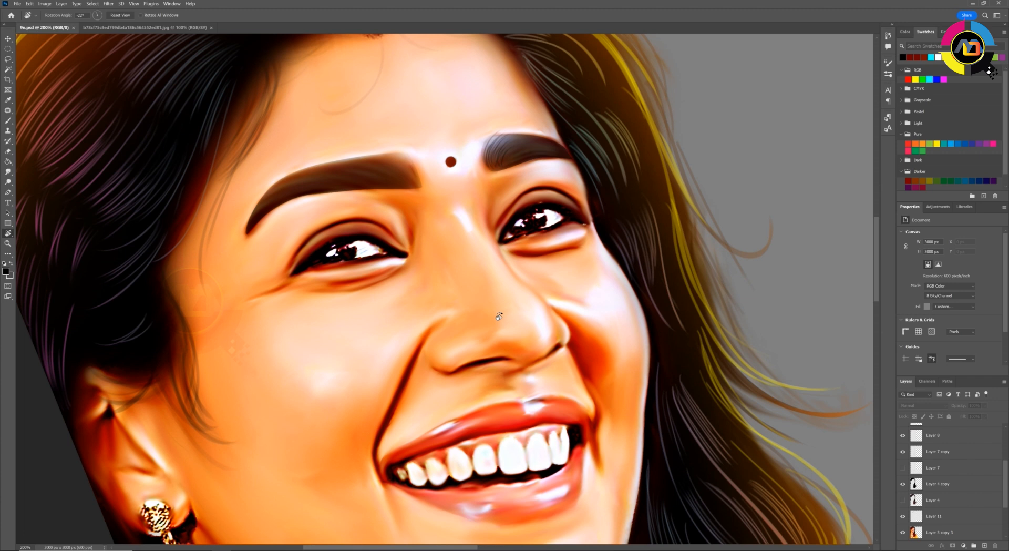
Create a new layer and paint thin black upper eyelashes on both eyes
{"action": "left_click_drag", "start_coordinate": [499, 316], "coordinate": [327, 255]}
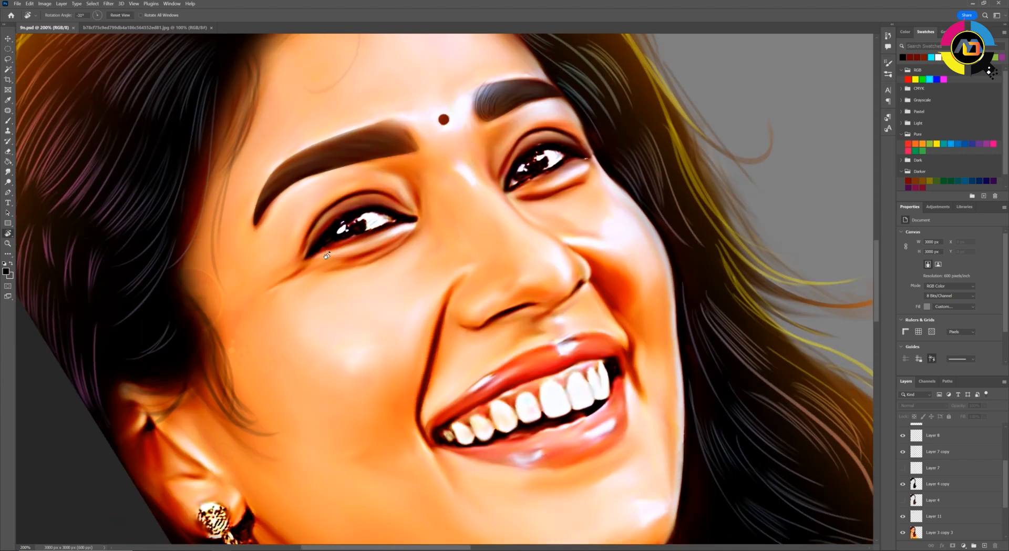
{"action": "key", "text": "b"}
{"action": "key", "text": "ctrl+shift+alt+n"}
{"action": "key", "text": "ctrl+plus"}
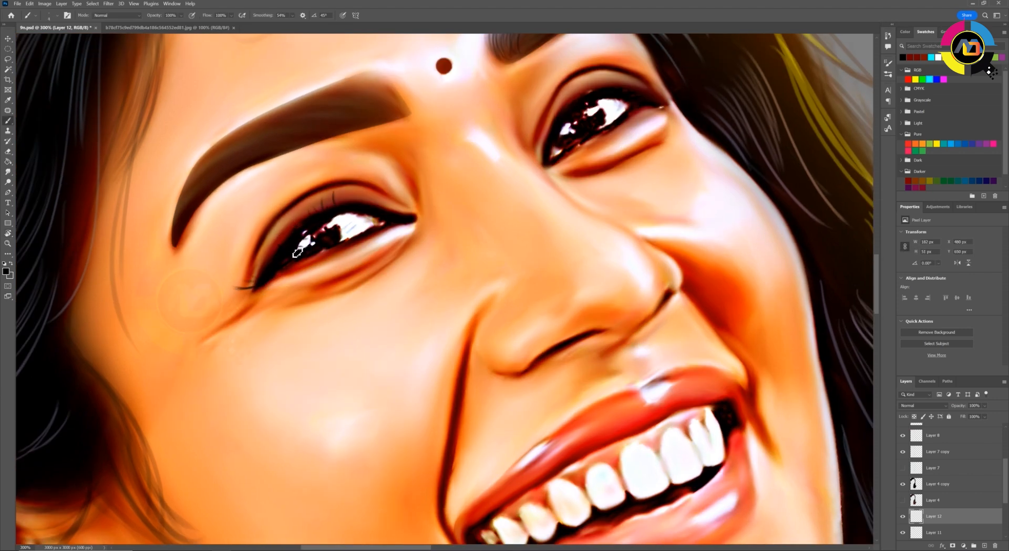
{"action": "left_click_drag", "start_coordinate": [504, 99], "coordinate": [450, 181]}
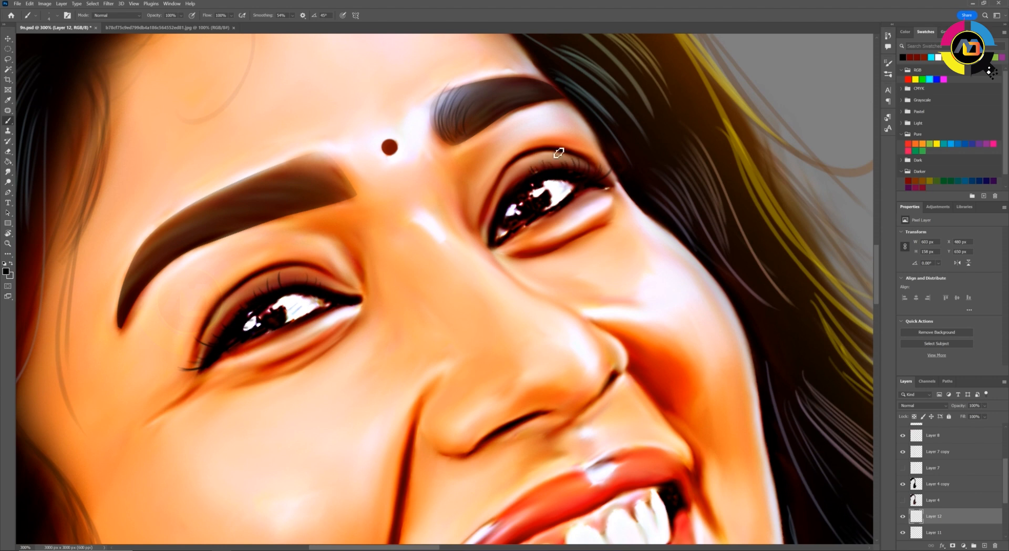
{"action": "key", "text": "ctrl+minus"}
{"action": "key", "text": "ctrl+plus"}
{"action": "key", "text": "ctrl+plus"}
{"action": "left_click_drag", "start_coordinate": [143, 389], "coordinate": [204, 334]}
Try the Soft Round brush around the near eye and switch back to the Oval 45 px preset
{"action": "left_click", "coordinate": [56, 15]}
{"action": "left_click", "coordinate": [59, 120]}
{"action": "left_click", "coordinate": [467, 9]}
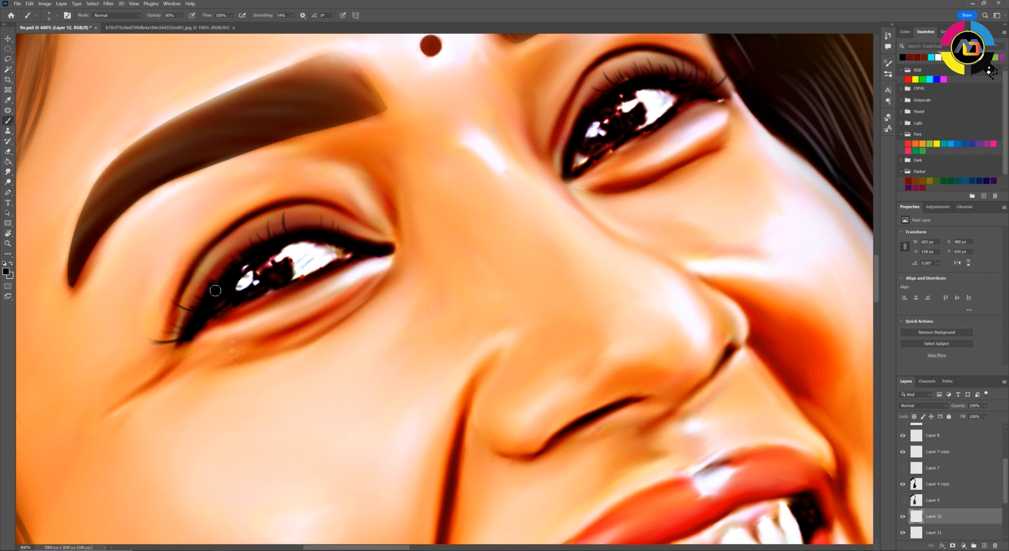
{"action": "mouse_move", "coordinate": [348, 91]}
{"action": "left_mouse_down"}
{"action": "mouse_move", "coordinate": [346, 182]}
{"action": "mouse_move", "coordinate": [285, 231]}
{"action": "left_mouse_up"}
{"action": "left_click", "coordinate": [57, 16]}
{"action": "left_click", "coordinate": [394, 305]}
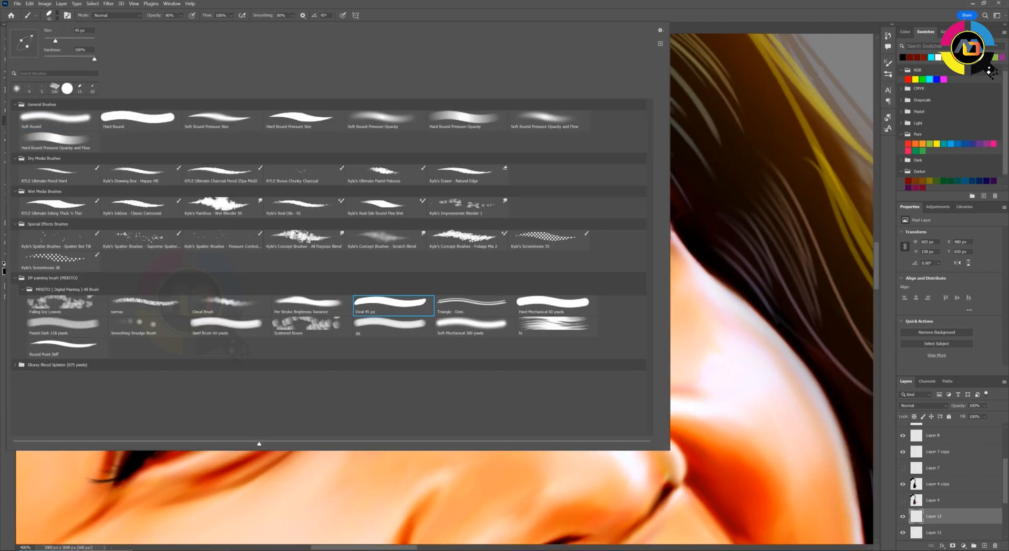
Adjust the dynamics of the Oval 45 px brush and make Layer 11 the active layer
{"action": "left_click", "coordinate": [889, 62]}
{"action": "left_click", "coordinate": [749, 94]}
{"action": "left_click", "coordinate": [823, 90]}
{"action": "left_click", "coordinate": [821, 109]}
{"action": "left_click", "coordinate": [822, 143]}
{"action": "left_click", "coordinate": [821, 163]}
{"action": "left_click", "coordinate": [889, 63]}
{"action": "left_click_drag", "start_coordinate": [866, 375], "coordinate": [831, 438]}
{"action": "left_click", "coordinate": [934, 532]}
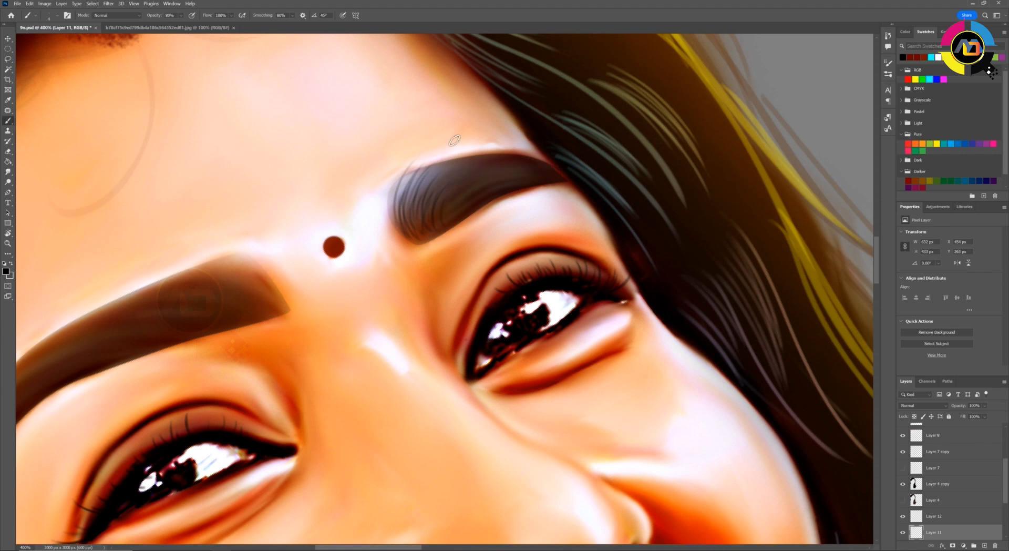
{"action": "mouse_move", "coordinate": [493, 139]}
{"action": "left_mouse_down"}
{"action": "mouse_move", "coordinate": [446, 212]}
{"action": "mouse_move", "coordinate": [447, 141]}
{"action": "left_mouse_up"}
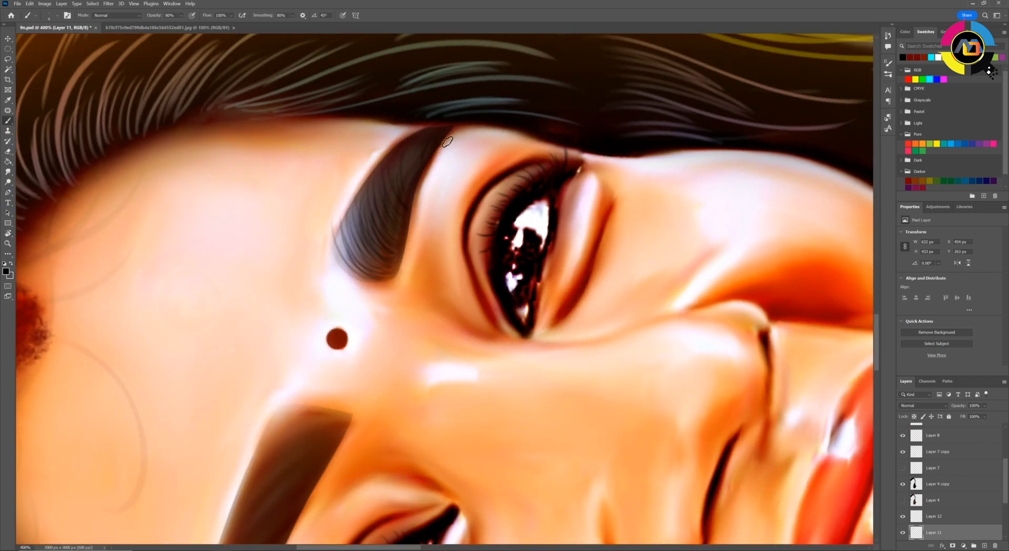
Paint fine black hairs along the far eyebrow and over the inner part of the near eyebrow on Layer 11
{"action": "left_click_drag", "start_coordinate": [353, 260], "coordinate": [342, 188]}
{"action": "left_click_drag", "start_coordinate": [355, 241], "coordinate": [365, 181]}
{"action": "left_click_drag", "start_coordinate": [327, 416], "coordinate": [473, 161]}
{"action": "left_click_drag", "start_coordinate": [471, 163], "coordinate": [342, 229]}
{"action": "left_click_drag", "start_coordinate": [324, 188], "coordinate": [305, 236]}
{"action": "mouse_move", "coordinate": [325, 187]}
{"action": "left_mouse_down"}
{"action": "mouse_move", "coordinate": [306, 247]}
{"action": "mouse_move", "coordinate": [334, 258]}
{"action": "left_mouse_up"}
{"action": "mouse_move", "coordinate": [324, 189]}
{"action": "left_mouse_down"}
{"action": "mouse_move", "coordinate": [317, 270]}
{"action": "mouse_move", "coordinate": [331, 284]}
{"action": "left_mouse_up"}
{"action": "left_click_drag", "start_coordinate": [332, 202], "coordinate": [336, 269]}
{"action": "left_click_drag", "start_coordinate": [354, 226], "coordinate": [357, 269]}
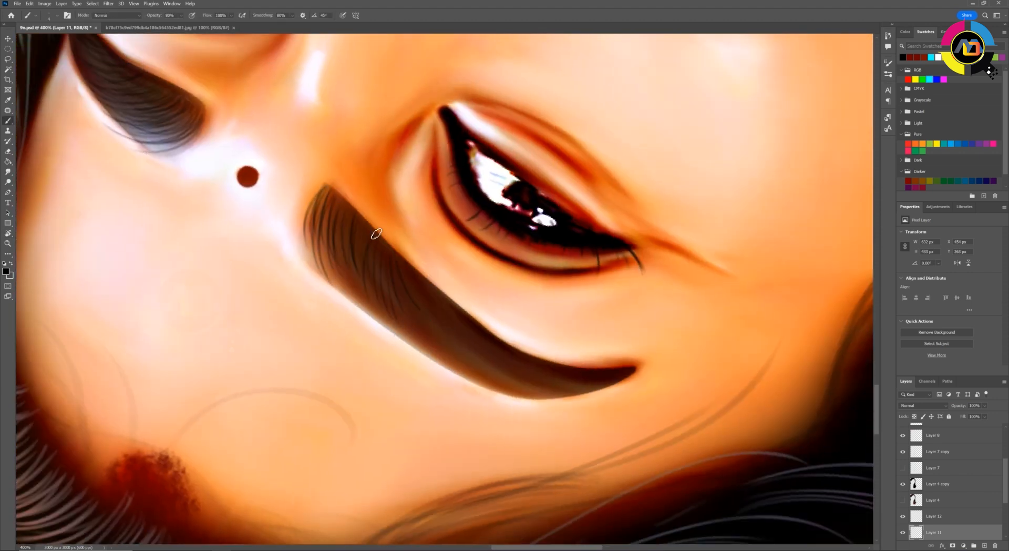
Continue the fine black hairs along the near eyebrow's middle and tail, including strays over its upper edge
{"action": "key", "text": "r"}
{"action": "mouse_move", "coordinate": [413, 377]}
{"action": "left_mouse_down"}
{"action": "mouse_move", "coordinate": [352, 309]}
{"action": "mouse_move", "coordinate": [357, 324]}
{"action": "left_mouse_up"}
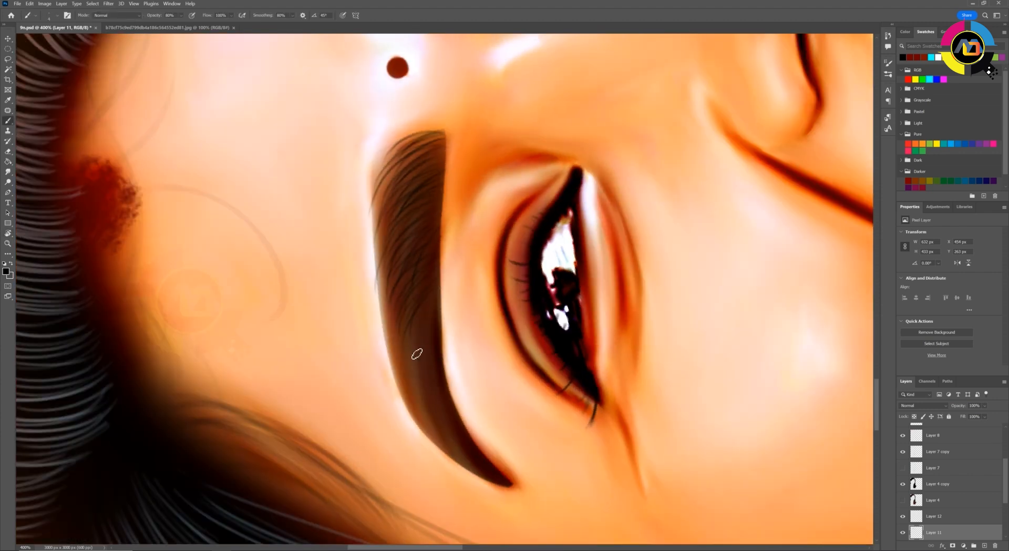
{"action": "left_click_drag", "start_coordinate": [382, 188], "coordinate": [367, 263]}
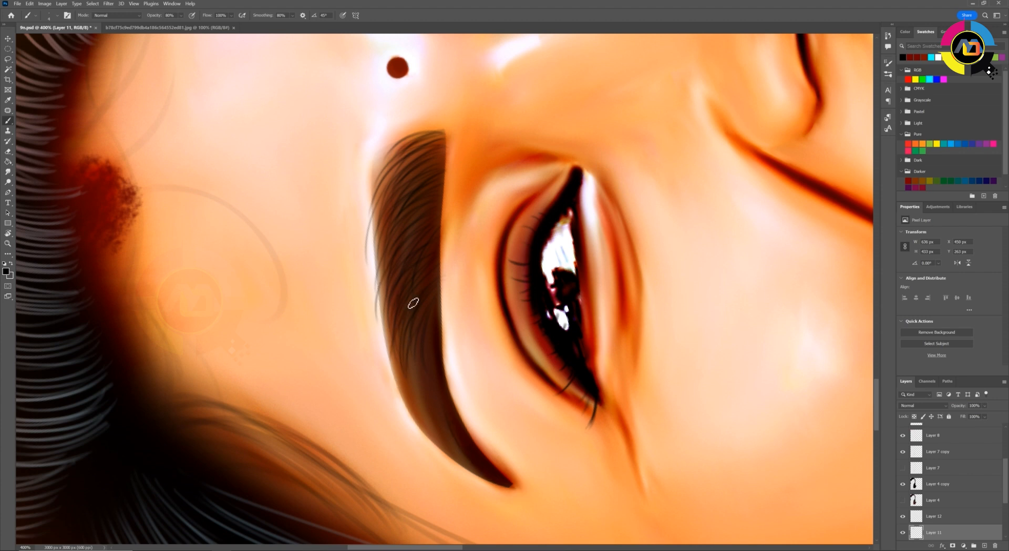
{"action": "left_click_drag", "start_coordinate": [451, 459], "coordinate": [444, 377]}
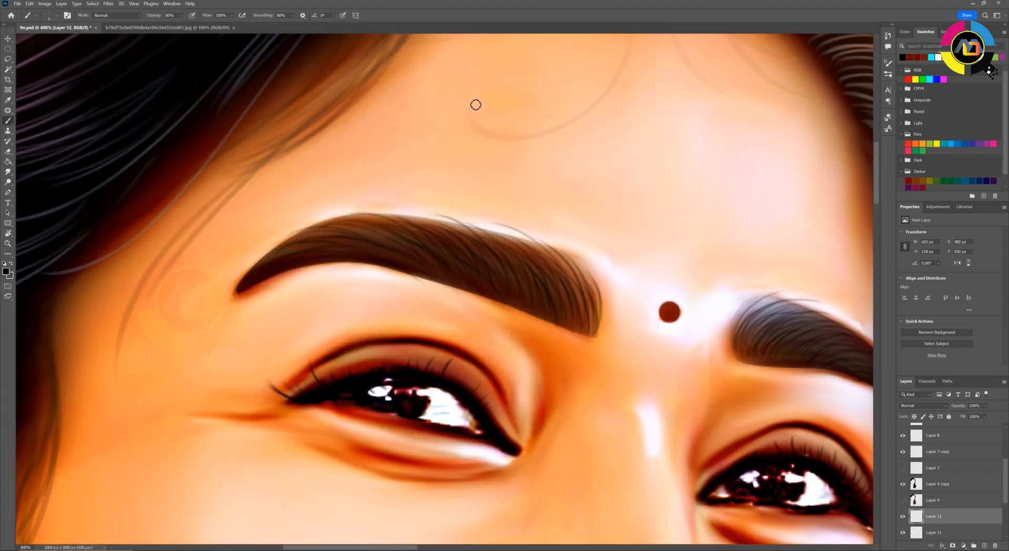
Paint a smooth black liner along the near eye's lower lash line on Layer 12 with a round brush
{"action": "key", "text": "ctrl+plus"}
{"action": "key", "text": "r"}
{"action": "left_click_drag", "start_coordinate": [251, 296], "coordinate": [309, 428]}
{"action": "mouse_move", "coordinate": [439, 508]}
{"action": "left_mouse_down"}
{"action": "mouse_move", "coordinate": [352, 314]}
{"action": "mouse_move", "coordinate": [461, 163]}
{"action": "left_mouse_up"}
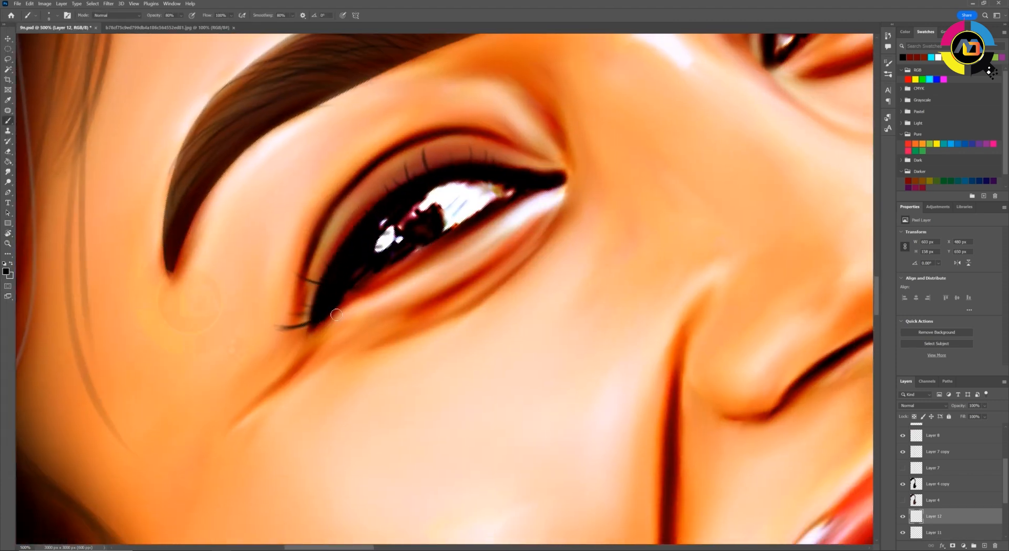
{"action": "left_click_drag", "start_coordinate": [415, 256], "coordinate": [512, 195]}
{"action": "key", "text": "ctrl+z"}
{"action": "left_click_drag", "start_coordinate": [333, 308], "coordinate": [547, 186]}
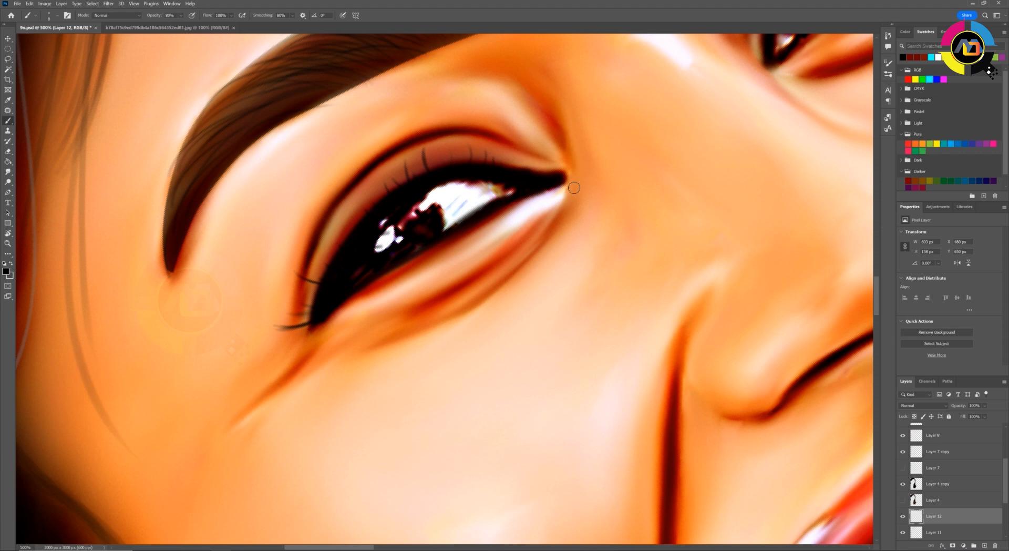
Darken the far eye's lower lash line with thin black strokes on Layer 12
{"action": "left_click_drag", "start_coordinate": [637, 122], "coordinate": [330, 388]}
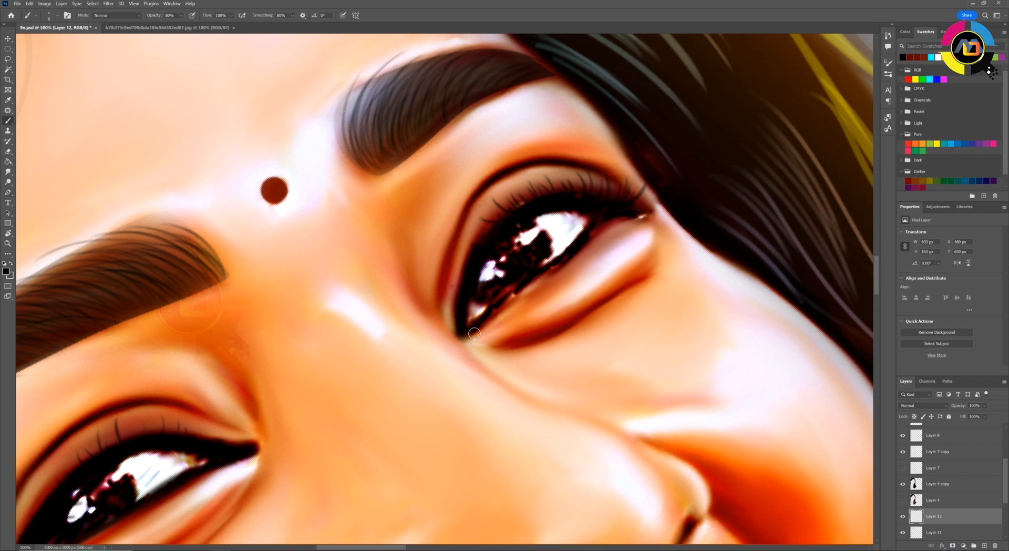
{"action": "left_click_drag", "start_coordinate": [503, 303], "coordinate": [601, 216]}
{"action": "key", "text": "ctrl+z"}
{"action": "mouse_move", "coordinate": [476, 331]}
{"action": "left_mouse_down"}
{"action": "mouse_move", "coordinate": [584, 244]}
{"action": "mouse_move", "coordinate": [663, 203]}
{"action": "mouse_move", "coordinate": [598, 230]}
{"action": "mouse_move", "coordinate": [562, 270]}
{"action": "mouse_move", "coordinate": [629, 213]}
{"action": "left_mouse_up"}
{"action": "key", "text": "ctrl+z"}
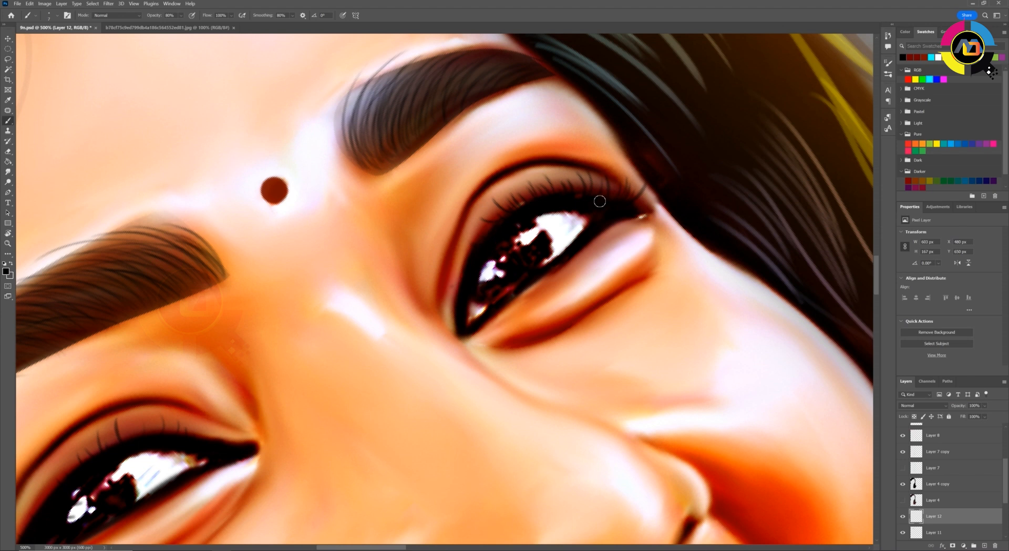
{"action": "key", "text": "Escape"}
{"action": "key", "text": "ctrl+minus"}
{"action": "key", "text": "ctrl+minus"}
{"action": "key", "text": "ctrl+minus"}
{"action": "key", "text": "ctrl+minus"}
{"action": "key", "text": "ctrl+minus"}
{"action": "key", "text": "ctrl+plus"}
{"action": "key", "text": "ctrl+plus"}
{"action": "key", "text": "ctrl+plus"}
{"action": "key", "text": "r"}
{"action": "left_click_drag", "start_coordinate": [364, 215], "coordinate": [357, 311]}
{"action": "key", "text": "ctrl+plus"}
{"action": "left_click_drag", "start_coordinate": [537, 358], "coordinate": [504, 256]}
Set the brush smoothing to 42% and paint the irises of both eyes solid black on Layer 12
{"action": "key", "text": "b"}
{"action": "left_click_drag", "start_coordinate": [584, 218], "coordinate": [532, 302]}
{"action": "mouse_move", "coordinate": [285, 245]}
{"action": "left_mouse_down"}
{"action": "mouse_move", "coordinate": [524, 326]}
{"action": "mouse_move", "coordinate": [520, 241]}
{"action": "left_mouse_up"}
{"action": "key", "text": "r"}
{"action": "mouse_move", "coordinate": [330, 377]}
{"action": "left_mouse_down"}
{"action": "mouse_move", "coordinate": [308, 338]}
{"action": "mouse_move", "coordinate": [331, 290]}
{"action": "mouse_move", "coordinate": [288, 310]}
{"action": "left_mouse_up"}
{"action": "key", "text": "b"}
{"action": "left_click", "coordinate": [292, 16]}
{"action": "left_click", "coordinate": [256, 313]}
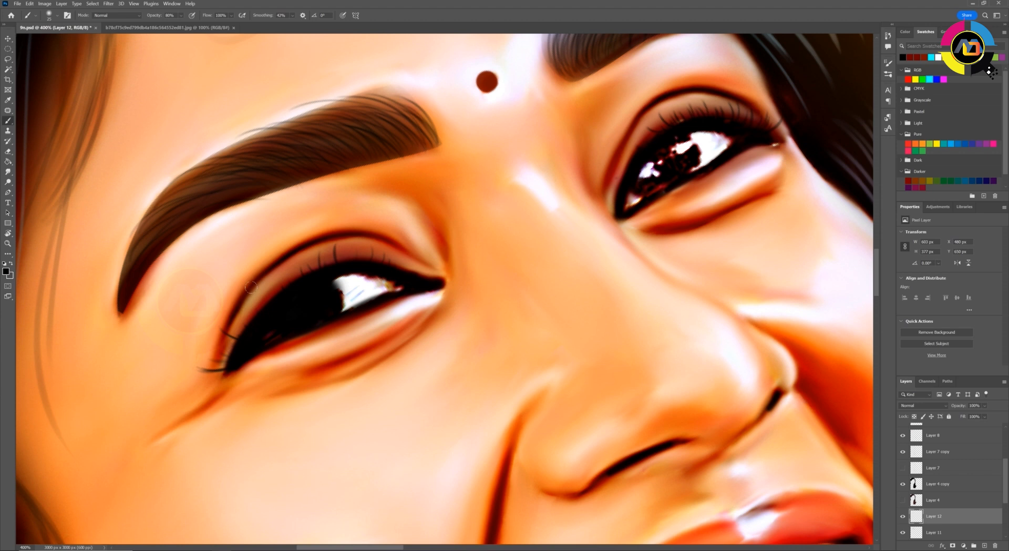
{"action": "mouse_move", "coordinate": [678, 150]}
{"action": "left_mouse_down"}
{"action": "mouse_move", "coordinate": [642, 181]}
{"action": "mouse_move", "coordinate": [677, 169]}
{"action": "mouse_move", "coordinate": [687, 150]}
{"action": "mouse_move", "coordinate": [692, 162]}
{"action": "mouse_move", "coordinate": [671, 146]}
{"action": "mouse_move", "coordinate": [639, 163]}
{"action": "mouse_move", "coordinate": [676, 165]}
{"action": "left_mouse_up"}
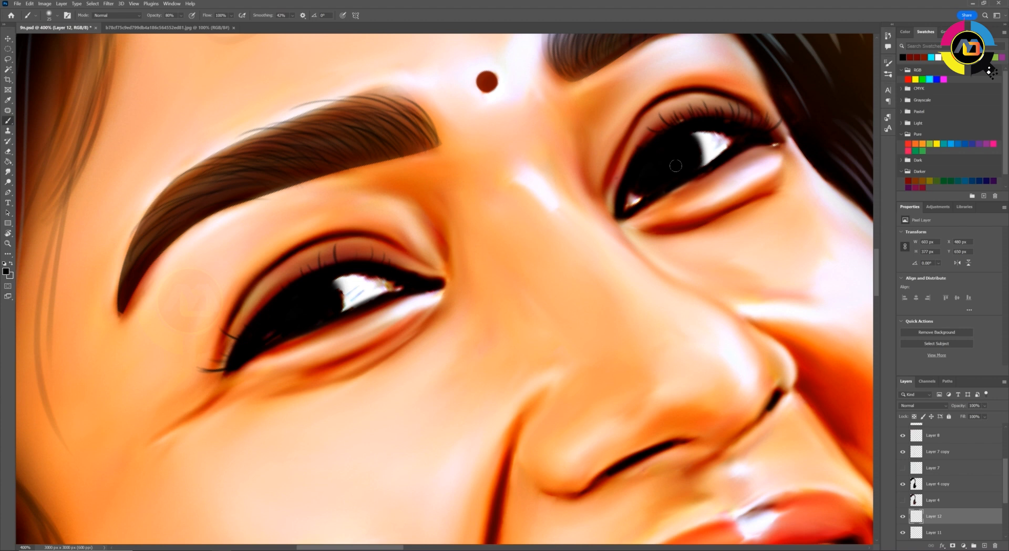
Paint small white catchlights in both eyes on a new Layer 13, checking them against the original reflections with Layer 12 hidden
{"action": "key", "text": "ctrl+minus"}
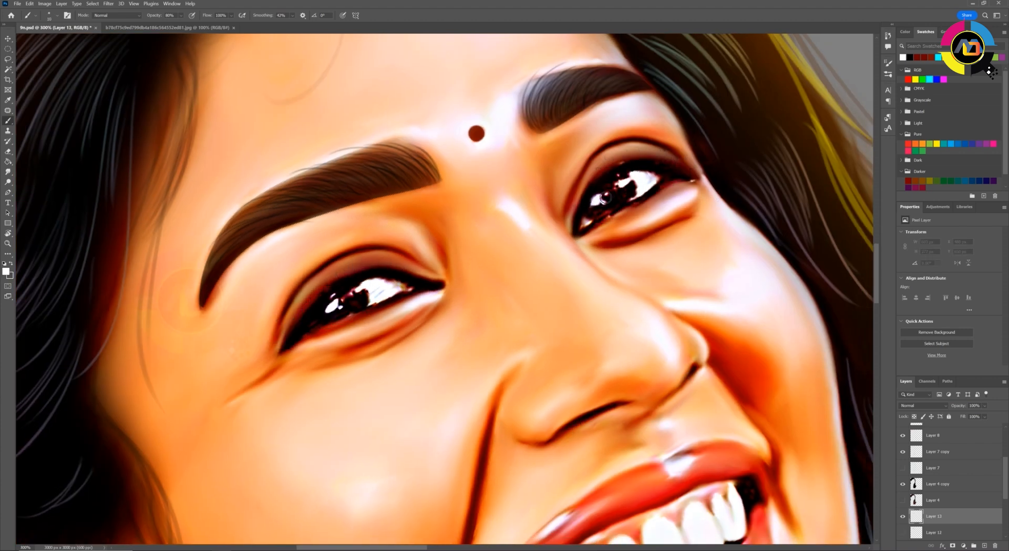
{"action": "left_click_drag", "start_coordinate": [605, 199], "coordinate": [625, 185]}
{"action": "left_click", "coordinate": [628, 184]}
{"action": "left_click", "coordinate": [356, 291]}
{"action": "left_click", "coordinate": [332, 309]}
{"action": "key", "text": "ctrl+z"}
{"action": "right_click", "coordinate": [333, 310]}
{"action": "key", "text": "Escape"}
{"action": "left_click_drag", "start_coordinate": [332, 309], "coordinate": [338, 318]}
{"action": "key", "text": "ctrl+z"}
{"action": "left_click", "coordinate": [331, 310]}
{"action": "key", "text": "["}
{"action": "key", "text": "["}
{"action": "key", "text": "["}
{"action": "key", "text": "["}
{"action": "key", "text": "["}
{"action": "key", "text": "["}
{"action": "key", "text": "["}
{"action": "left_click", "coordinate": [903, 532]}
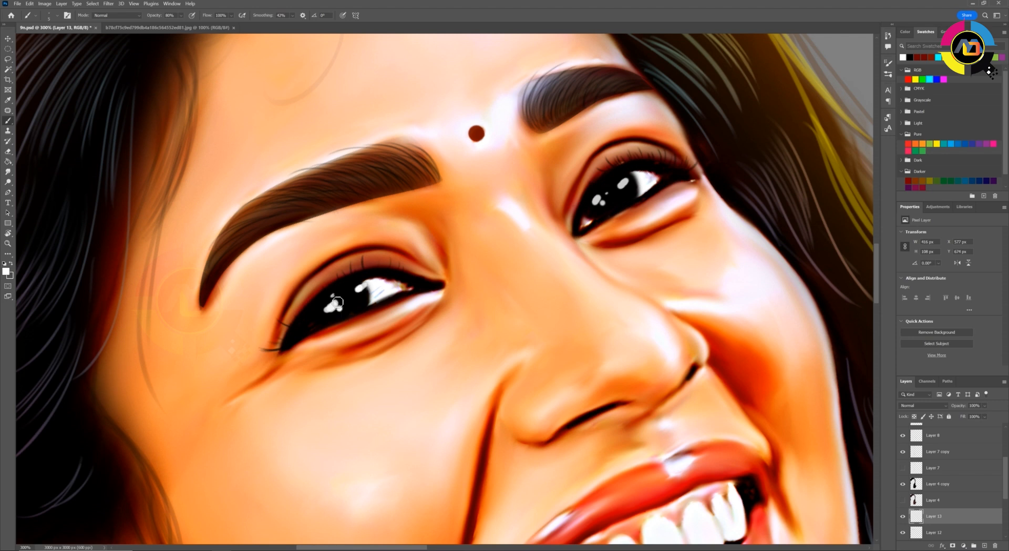
Set the blend mode of a new Layer 14 to Color and choose a deep red painting colour
{"action": "key", "text": "ctrl+minus"}
{"action": "key", "text": "ctrl+minus"}
{"action": "key", "text": "ctrl+minus"}
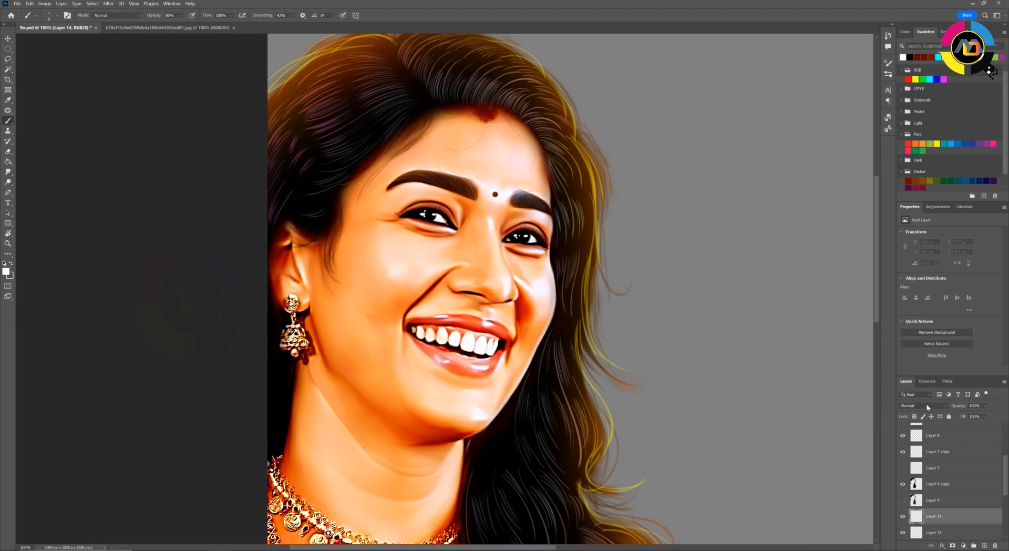
{"action": "left_click", "coordinate": [927, 407]}
{"action": "left_click", "coordinate": [912, 536]}
{"action": "left_click", "coordinate": [5, 272]}
{"action": "left_click", "coordinate": [675, 427]}
{"action": "left_click", "coordinate": [757, 386]}
Try tinting the nose with a larger soft brush in deep red and in the darker red #450505
{"action": "key", "text": "bracketright"}
{"action": "key", "text": "bracketright"}
{"action": "key", "text": "bracketright"}
{"action": "key", "text": "bracketright"}
{"action": "key", "text": "bracketright"}
{"action": "key", "text": "bracketright"}
{"action": "key", "text": "bracketright"}
{"action": "key", "text": "bracketright"}
{"action": "key", "text": "bracketright"}
{"action": "key", "text": "bracketright"}
{"action": "key", "text": "bracketright"}
{"action": "key", "text": "bracketright"}
{"action": "key", "text": "bracketright"}
{"action": "key", "text": "bracketright"}
{"action": "key", "text": "bracketright"}
{"action": "key", "text": "bracketright"}
{"action": "key", "text": "bracketright"}
{"action": "key", "text": "bracketright"}
{"action": "left_click", "coordinate": [493, 281]}
{"action": "left_click", "coordinate": [56, 16]}
{"action": "left_click", "coordinate": [54, 119]}
{"action": "key", "text": "ctrl+z"}
{"action": "key", "text": "bracketright"}
{"action": "left_click", "coordinate": [6, 271]}
{"action": "left_click", "coordinate": [669, 468]}
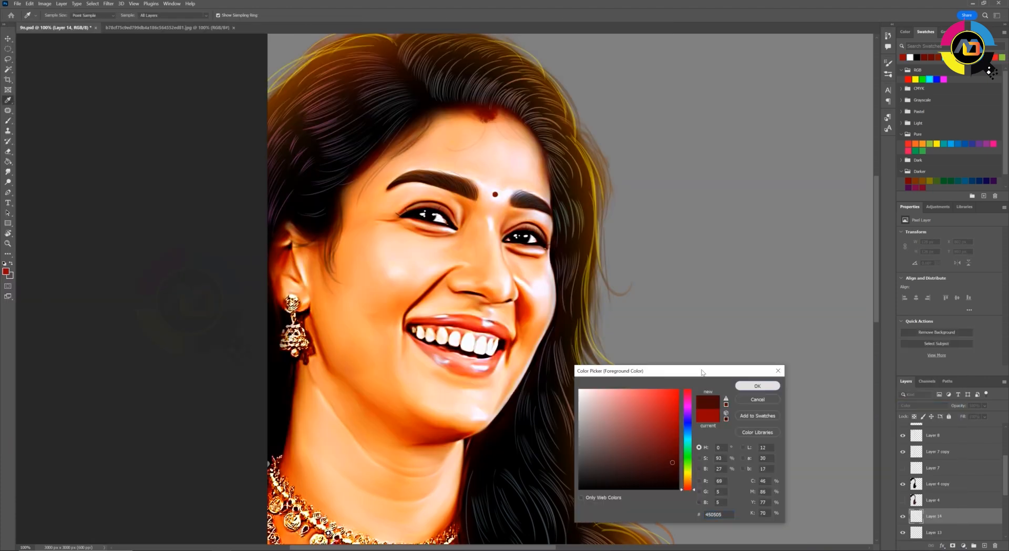
{"action": "left_click", "coordinate": [757, 385]}
{"action": "left_click", "coordinate": [493, 283]}
{"action": "key", "text": "ctrl+z"}
{"action": "key", "text": "ctrl+z"}
Choose a brighter deep red and softly tint the nose and cheeks on Layer 14
{"action": "left_click", "coordinate": [6, 271]}
{"action": "left_click", "coordinate": [676, 420]}
{"action": "left_click", "coordinate": [757, 385]}
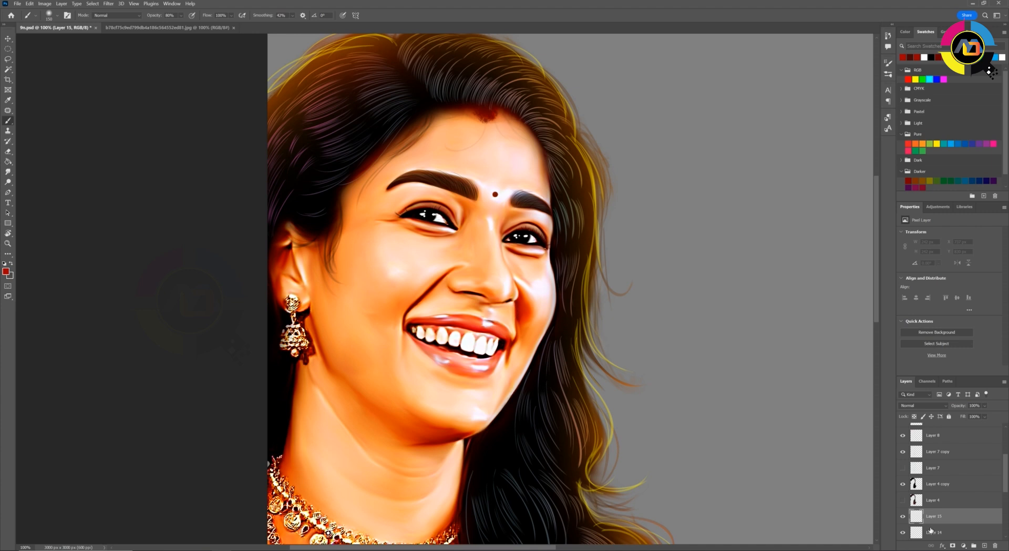
{"action": "left_click", "coordinate": [930, 530]}
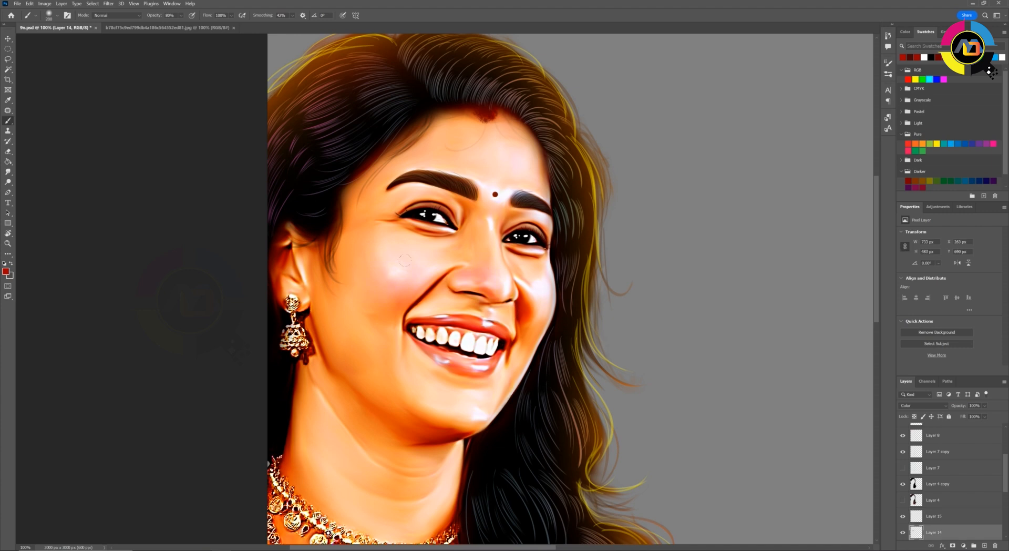
{"action": "left_click_drag", "start_coordinate": [463, 279], "coordinate": [493, 283]}
{"action": "key", "text": "bracketright"}
{"action": "key", "text": "bracketright"}
{"action": "key", "text": "bracketright"}
{"action": "left_click", "coordinate": [392, 295]}
Tint the lower cheek and jaw faintly green on Layer 14 with a green swatch
{"action": "key", "text": "ctrl+minus"}
{"action": "key", "text": "ctrl+minus"}
{"action": "key", "text": "ctrl+plus"}
{"action": "key", "text": "ctrl+minus"}
{"action": "key", "text": "ctrl+minus"}
{"action": "key", "text": "ctrl+plus"}
{"action": "key", "text": "ctrl+plus"}
{"action": "key", "text": "ctrl+plus"}
{"action": "left_click", "coordinate": [913, 150]}
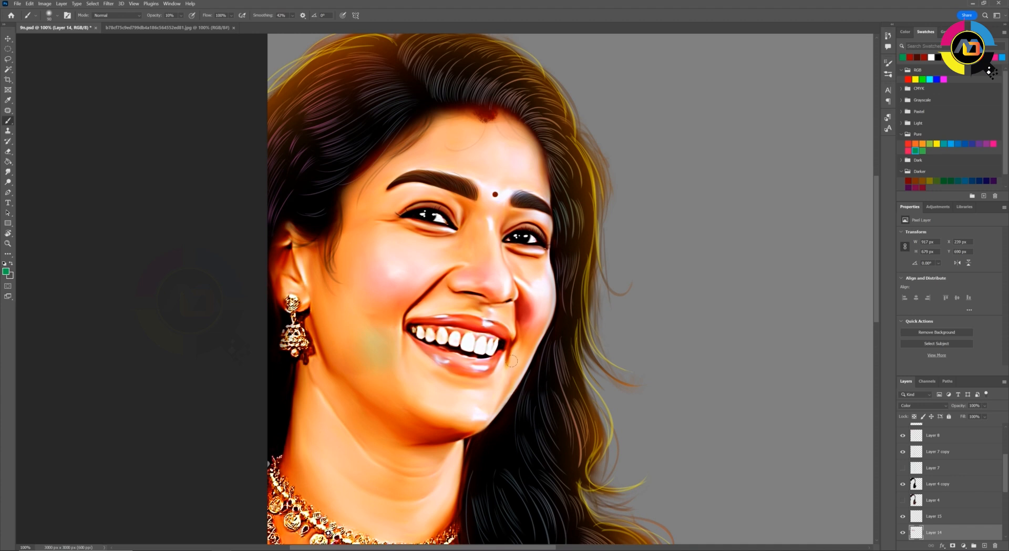
Add faint cool tints to the face on Layer 14 with the light blue swatch
{"action": "key", "text": "ctrl+minus"}
{"action": "key", "text": "ctrl+minus"}
{"action": "key", "text": "ctrl+minus"}
{"action": "key", "text": "ctrl+minus"}
{"action": "key", "text": "ctrl+plus"}
{"action": "key", "text": "ctrl+plus"}
{"action": "key", "text": "ctrl+plus"}
{"action": "key", "text": "ctrl+plus"}
{"action": "left_click", "coordinate": [951, 143]}
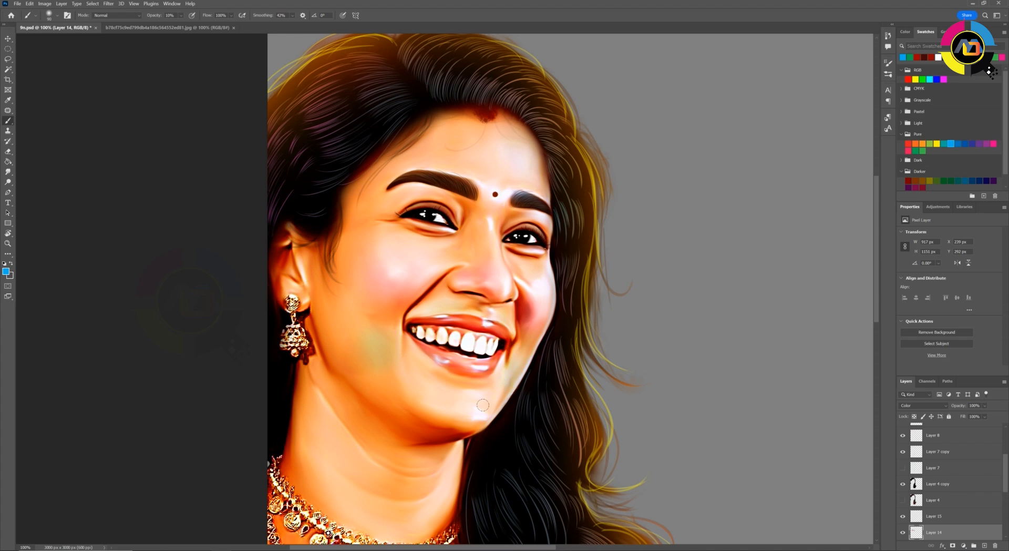
{"action": "key", "text": "ctrl+minus"}
{"action": "key", "text": "ctrl+minus"}
{"action": "key", "text": "ctrl+minus"}
{"action": "key", "text": "ctrl+plus"}
{"action": "key", "text": "ctrl+plus"}
{"action": "key", "text": "ctrl+plus"}
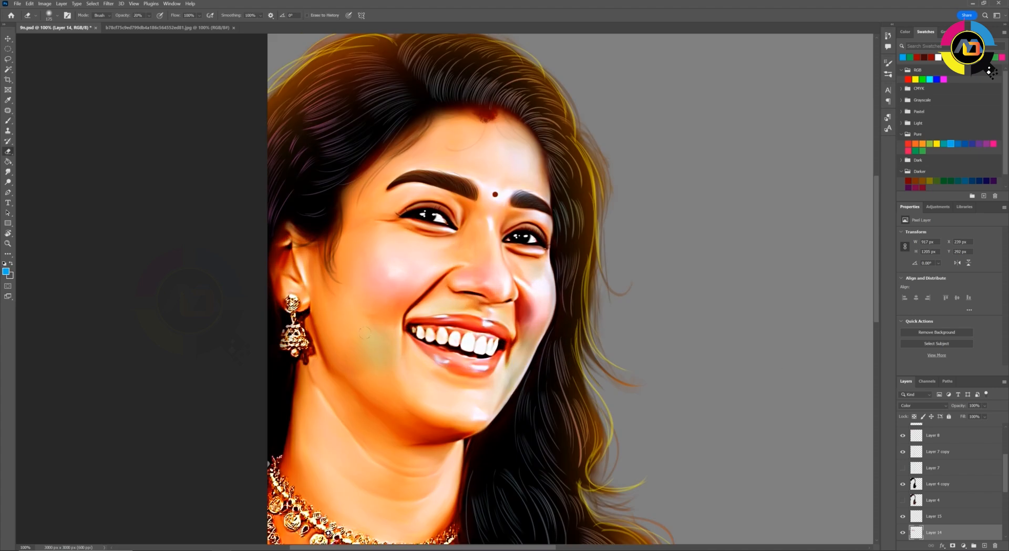
Add subtle skin tints on Layer 14 with the orange swatch and a cyan swatch
{"action": "left_click", "coordinate": [915, 144]}
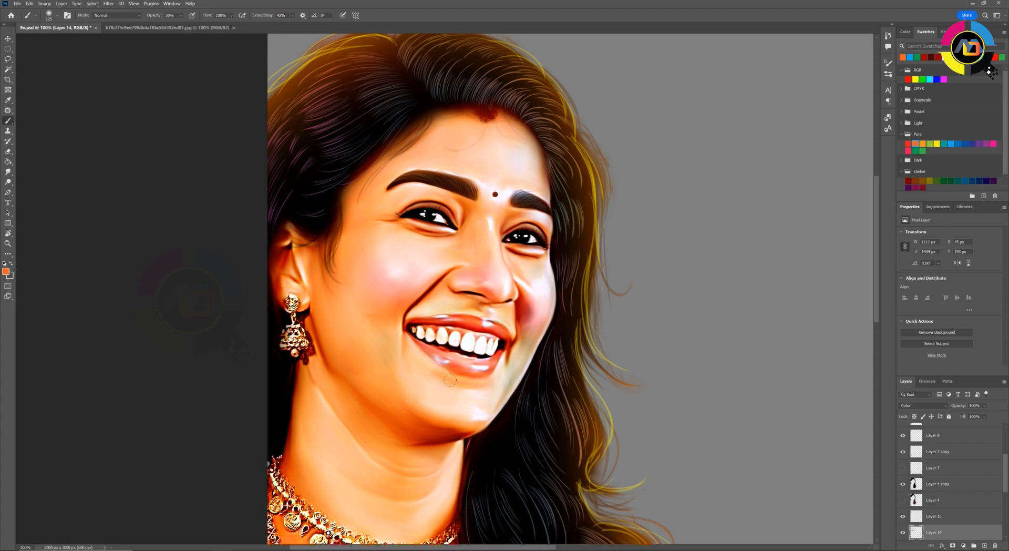
{"action": "key", "text": "ctrl+minus"}
{"action": "left_click", "coordinate": [952, 144]}
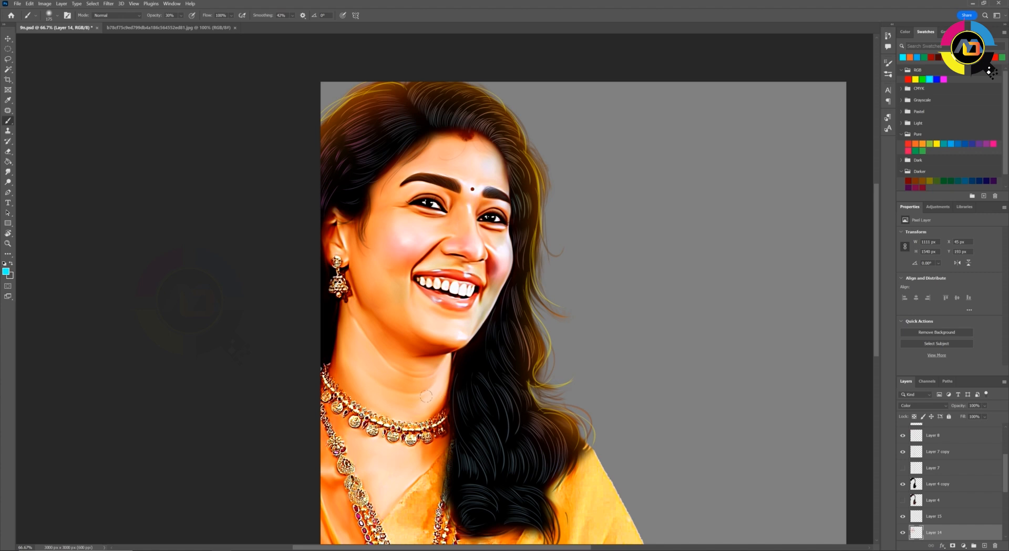
{"action": "key", "text": "ctrl+minus"}
{"action": "key", "text": "ctrl+minus"}
{"action": "key", "text": "ctrl+plus"}
{"action": "key", "text": "ctrl+plus"}
Create Layer 16, sample the dark red of the smile crease and try a stroke along the upper lip's edge
{"action": "left_click_drag", "start_coordinate": [376, 249], "coordinate": [353, 350]}
{"action": "key", "text": "ctrl+plus"}
{"action": "key", "text": "ctrl+plus"}
{"action": "key", "text": "r"}
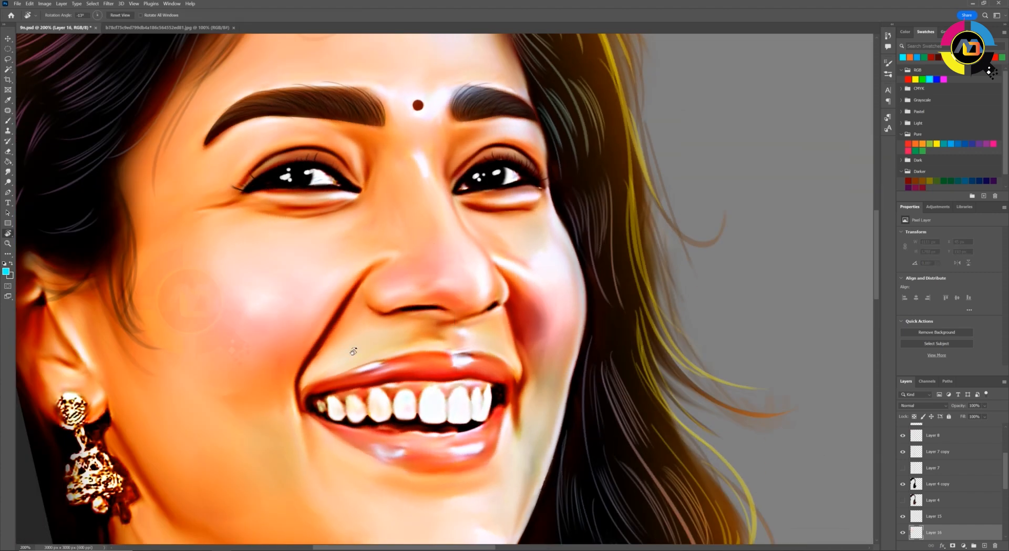
{"action": "left_click_drag", "start_coordinate": [261, 345], "coordinate": [290, 401]}
{"action": "key", "text": "b"}
{"action": "key", "text": "ctrl+plus"}
{"action": "left_click_drag", "start_coordinate": [284, 343], "coordinate": [259, 249]}
{"action": "key", "text": "r"}
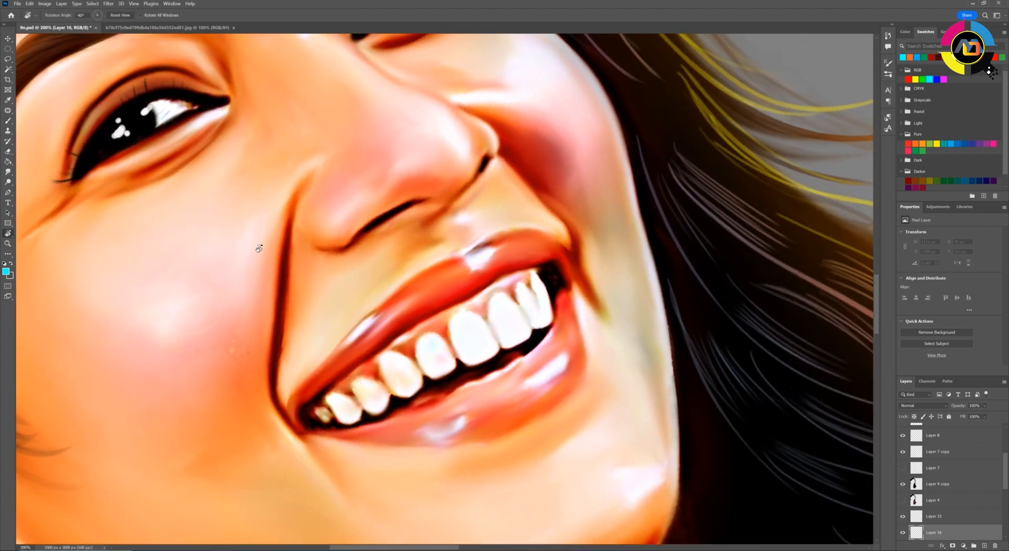
{"action": "key", "text": "b"}
{"action": "left_click", "coordinate": [285, 262], "text": "alt"}
{"action": "mouse_move", "coordinate": [292, 419]}
{"action": "left_mouse_down"}
{"action": "mouse_move", "coordinate": [300, 393]}
{"action": "mouse_move", "coordinate": [377, 305]}
{"action": "left_mouse_up"}
{"action": "key", "text": "ctrl+z"}
Raise the brush smoothing to 67%, reduce the brush size and outline the upper lip's top edge in dark red
{"action": "left_click", "coordinate": [293, 16]}
{"action": "left_click_drag", "start_coordinate": [298, 24], "coordinate": [308, 25]}
{"action": "key", "text": "["}
{"action": "mouse_move", "coordinate": [296, 426]}
{"action": "left_mouse_down"}
{"action": "mouse_move", "coordinate": [300, 392]}
{"action": "mouse_move", "coordinate": [411, 286]}
{"action": "mouse_move", "coordinate": [491, 245]}
{"action": "mouse_move", "coordinate": [535, 232]}
{"action": "mouse_move", "coordinate": [569, 242]}
{"action": "left_mouse_up"}
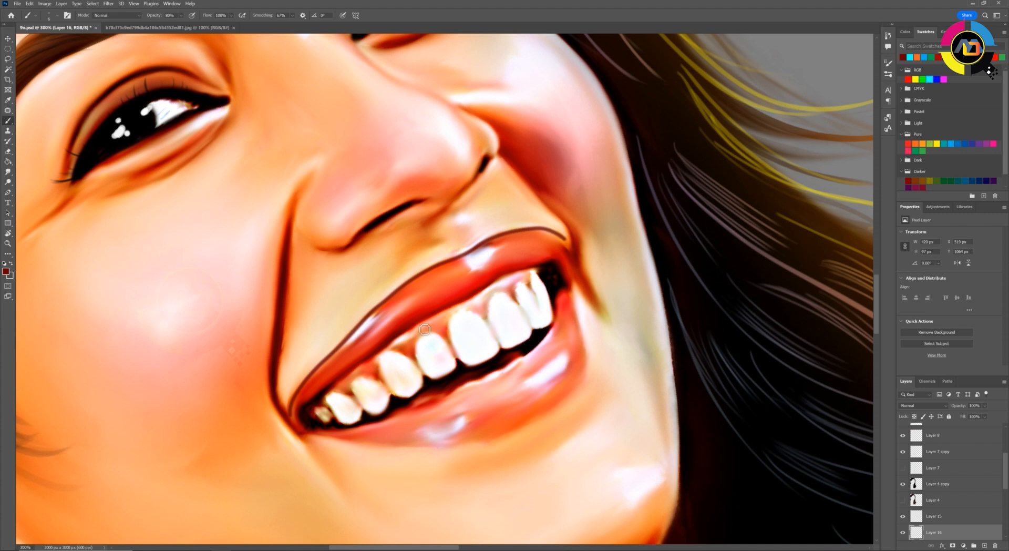
Undo the last upper lip stroke and redraw the dark red outline along the upper lip at 50% brush opacity
{"action": "key", "text": "ctrl+z"}
{"action": "key", "text": "space"}
{"action": "left_click_drag", "start_coordinate": [439, 302], "coordinate": [191, 209]}
{"action": "key", "text": "space"}
{"action": "left_click_drag", "start_coordinate": [74, 305], "coordinate": [105, 232]}
{"action": "key", "text": "r"}
{"action": "mouse_move", "coordinate": [105, 232]}
{"action": "left_mouse_down"}
{"action": "mouse_move", "coordinate": [76, 330]}
{"action": "mouse_move", "coordinate": [152, 199]}
{"action": "mouse_move", "coordinate": [206, 141]}
{"action": "mouse_move", "coordinate": [279, 99]}
{"action": "mouse_move", "coordinate": [314, 132]}
{"action": "left_mouse_up"}
{"action": "key", "text": "b"}
{"action": "key", "text": "space"}
{"action": "left_click_drag", "start_coordinate": [99, 364], "coordinate": [209, 157]}
{"action": "key", "text": "4"}
{"action": "key", "text": "ctrl+z"}
{"action": "key", "text": "5"}
{"action": "left_click_drag", "start_coordinate": [132, 262], "coordinate": [312, 62]}
{"action": "key", "text": "r"}
{"action": "left_click_drag", "start_coordinate": [191, 241], "coordinate": [145, 286]}
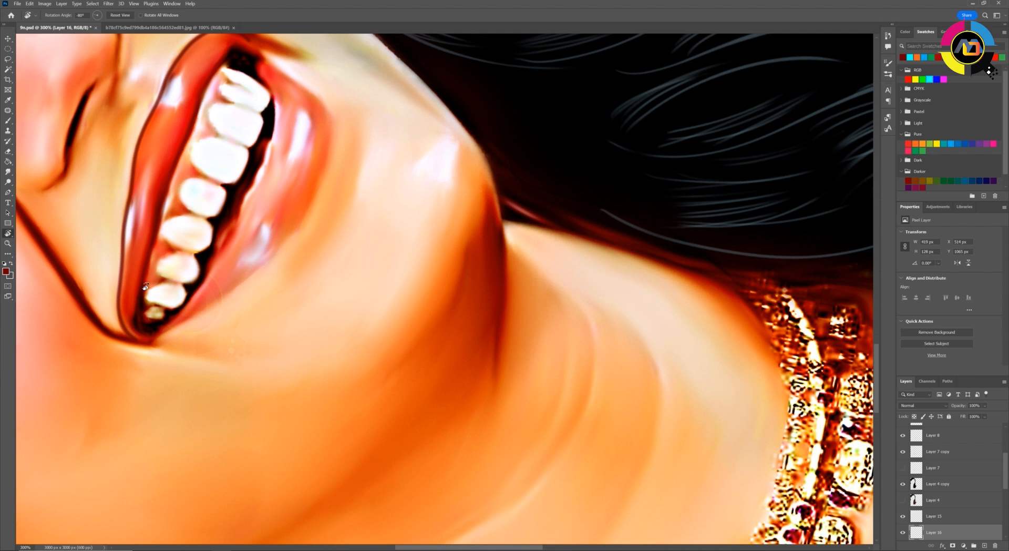
Outline the outer edge of the lower lip in dark red, rotating the canvas to suit the stroke
{"action": "left_click_drag", "start_coordinate": [145, 286], "coordinate": [148, 331]}
{"action": "key", "text": "b"}
{"action": "mouse_move", "coordinate": [169, 385]}
{"action": "left_mouse_down"}
{"action": "mouse_move", "coordinate": [288, 268]}
{"action": "mouse_move", "coordinate": [310, 215]}
{"action": "left_mouse_up"}
{"action": "key", "text": "ctrl+z"}
{"action": "key", "text": "r"}
{"action": "left_click_drag", "start_coordinate": [228, 273], "coordinate": [525, 399]}
{"action": "mouse_move", "coordinate": [456, 391]}
{"action": "left_mouse_down"}
{"action": "mouse_move", "coordinate": [387, 223]}
{"action": "mouse_move", "coordinate": [370, 210]}
{"action": "left_mouse_up"}
{"action": "key", "text": "b"}
{"action": "mouse_move", "coordinate": [387, 412]}
{"action": "left_mouse_down"}
{"action": "mouse_move", "coordinate": [366, 346]}
{"action": "mouse_move", "coordinate": [389, 286]}
{"action": "mouse_move", "coordinate": [441, 253]}
{"action": "mouse_move", "coordinate": [501, 236]}
{"action": "mouse_move", "coordinate": [633, 234]}
{"action": "left_mouse_up"}
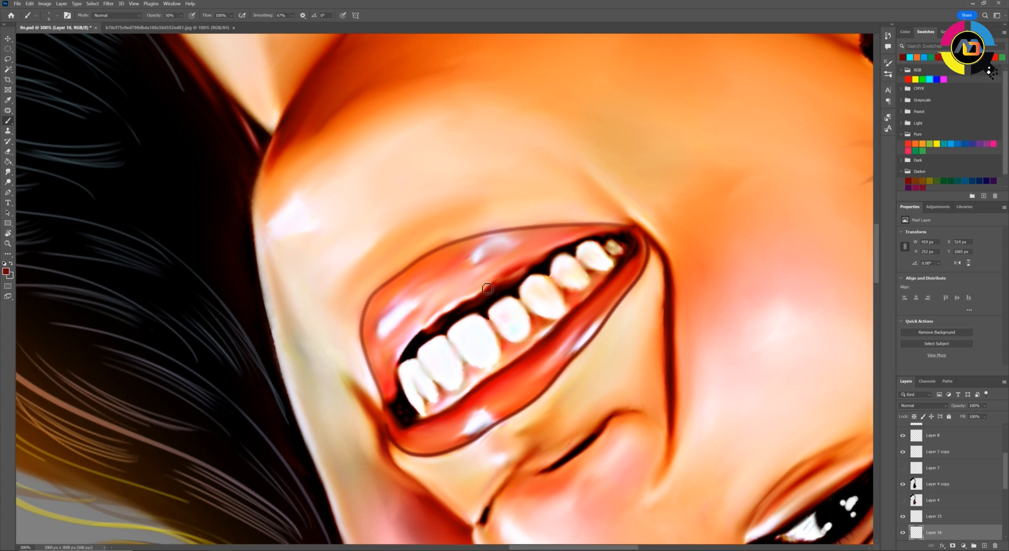
Reduce the brush opacity to 40% and draw a dark red stroke along the lower lip
{"action": "key", "text": "r"}
{"action": "left_click_drag", "start_coordinate": [531, 260], "coordinate": [358, 342]}
{"action": "key", "text": "b"}
{"action": "key", "text": "4"}
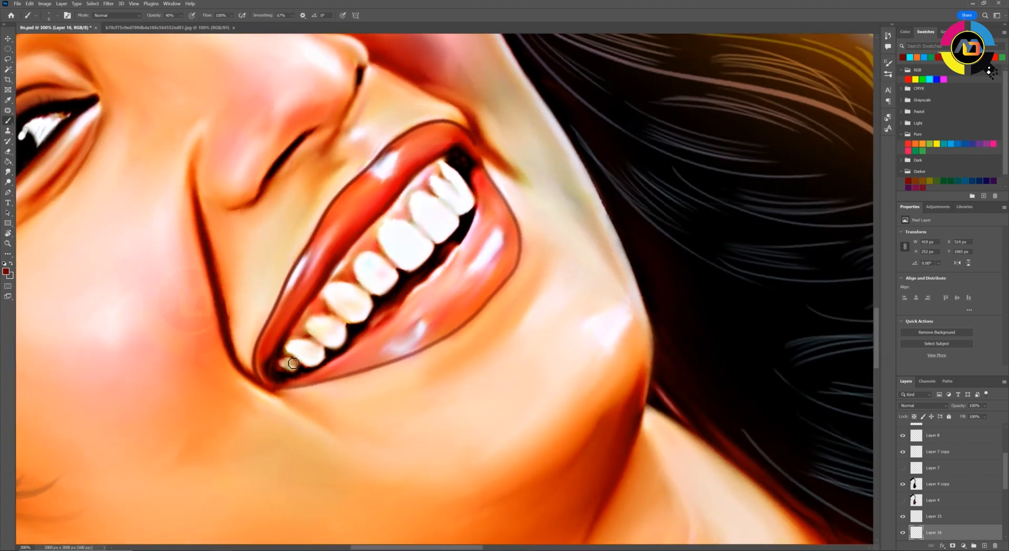
{"action": "mouse_move", "coordinate": [299, 380]}
{"action": "left_mouse_down"}
{"action": "mouse_move", "coordinate": [414, 308]}
{"action": "mouse_move", "coordinate": [480, 223]}
{"action": "mouse_move", "coordinate": [476, 201]}
{"action": "left_mouse_up"}
Set Layer 16's opacity to 79% and soften the lip outline with a 3.2-pixel Gaussian Blur
{"action": "key", "text": "r"}
{"action": "left_click_drag", "start_coordinate": [337, 201], "coordinate": [466, 152]}
{"action": "key", "text": "b"}
{"action": "key", "text": "ctrl+1"}
{"action": "left_click", "coordinate": [986, 406]}
{"action": "left_click_drag", "start_coordinate": [982, 418], "coordinate": [989, 418]}
{"action": "left_click", "coordinate": [108, 3]}
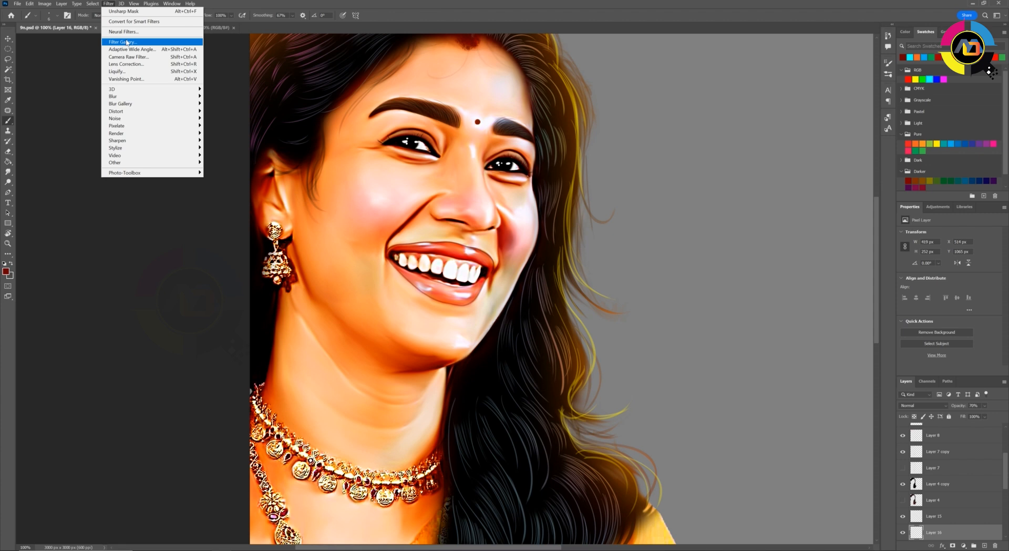
{"action": "mouse_move", "coordinate": [121, 96]}
{"action": "left_click", "coordinate": [221, 126]}
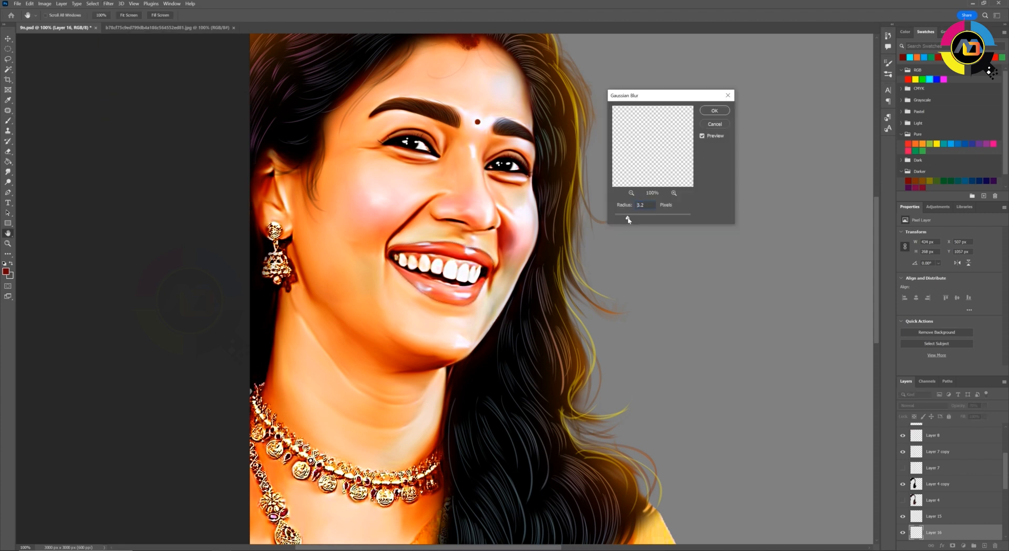
{"action": "key", "text": "Return"}
Trace the outer top edge of the upper lip with a Pen path starting at the mouth corner
{"action": "key", "text": "b"}
{"action": "key", "text": "r"}
{"action": "mouse_move", "coordinate": [527, 205]}
{"action": "left_mouse_down"}
{"action": "mouse_move", "coordinate": [459, 174]}
{"action": "mouse_move", "coordinate": [459, 335]}
{"action": "left_mouse_up"}
{"action": "scroll", "coordinate": [441, 268], "scroll_direction": "down", "scroll_amount": 2}
{"action": "scroll", "coordinate": [465, 331], "scroll_direction": "up", "scroll_amount": 3}
{"action": "key", "text": "p"}
{"action": "left_click", "coordinate": [300, 325]}
{"action": "left_click_drag", "start_coordinate": [301, 301], "coordinate": [336, 267]}
{"action": "left_click_drag", "start_coordinate": [424, 210], "coordinate": [428, 208]}
Continue the Pen path around the mouth opening and the lower lip, and load it as a selection
{"action": "left_click", "coordinate": [488, 235]}
{"action": "left_click", "coordinate": [485, 238]}
{"action": "left_click_drag", "start_coordinate": [490, 218], "coordinate": [463, 224]}
{"action": "left_click", "coordinate": [482, 227]}
{"action": "left_click", "coordinate": [477, 224]}
{"action": "left_click_drag", "start_coordinate": [448, 227], "coordinate": [413, 246]}
{"action": "left_click", "coordinate": [424, 300]}
{"action": "left_click", "coordinate": [446, 292]}
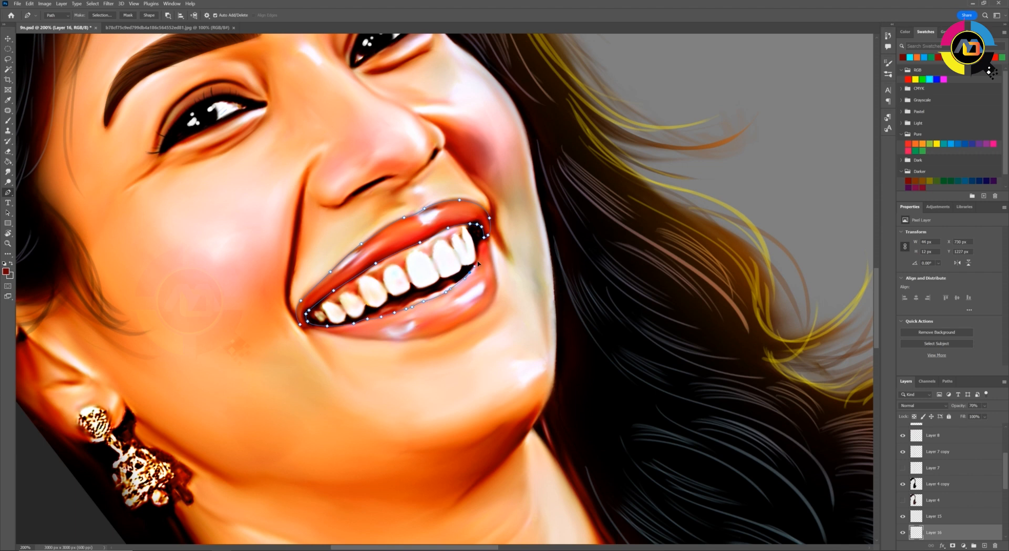
{"action": "left_click", "coordinate": [496, 289]}
{"action": "left_click", "coordinate": [493, 306]}
{"action": "left_click", "coordinate": [473, 318]}
{"action": "left_click", "coordinate": [302, 326]}
{"action": "key", "text": "ctrl+Return"}
Brush colour over the selected lips, set the foreground colour to bright red and deselect
{"action": "key", "text": "b"}
{"action": "mouse_move", "coordinate": [308, 323]}
{"action": "left_mouse_down"}
{"action": "mouse_move", "coordinate": [489, 294]}
{"action": "mouse_move", "coordinate": [452, 209]}
{"action": "mouse_move", "coordinate": [310, 303]}
{"action": "mouse_move", "coordinate": [481, 295]}
{"action": "mouse_move", "coordinate": [470, 224]}
{"action": "left_mouse_up"}
{"action": "left_click", "coordinate": [6, 271]}
{"action": "left_click", "coordinate": [673, 389]}
{"action": "left_click", "coordinate": [744, 388]}
{"action": "key", "text": "ctrl+d"}
Change Layer 16's blend mode to Soft Light
{"action": "left_click", "coordinate": [923, 406]}
{"action": "left_click", "coordinate": [919, 452]}
{"action": "left_click", "coordinate": [7, 39]}
{"action": "key", "text": "Escape"}
{"action": "key", "text": "ctrl+minus"}
{"action": "key", "text": "ctrl+minus"}
{"action": "key", "text": "ctrl+minus"}
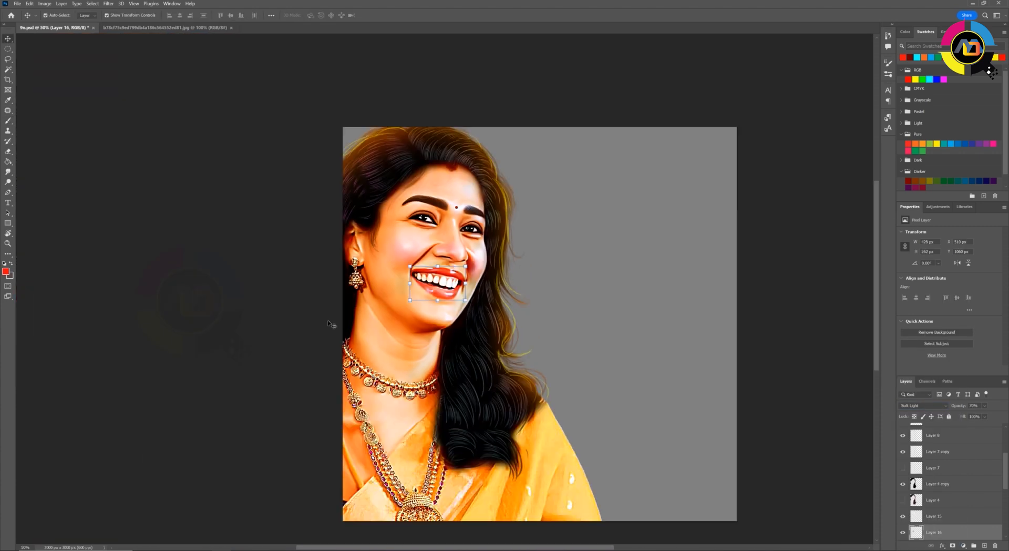
Adjust the lip colour on Layer 16 with Hue/Saturation
{"action": "left_click", "coordinate": [334, 326]}
{"action": "key", "text": "ctrl+plus"}
{"action": "key", "text": "ctrl+plus"}
{"action": "left_click", "coordinate": [934, 532]}
{"action": "key", "text": "ctrl+u"}
{"action": "left_click_drag", "start_coordinate": [829, 303], "coordinate": [816, 311]}
{"action": "key", "text": "Return"}
{"action": "left_click", "coordinate": [610, 358], "text": "ctrl"}
Examine the recoloured lips against the whole portrait at different zoom levels
{"action": "key", "text": "ctrl+minus"}
{"action": "key", "text": "ctrl+minus"}
{"action": "key", "text": "ctrl+minus"}
{"action": "key", "text": "ctrl+plus"}
{"action": "key", "text": "ctrl+plus"}
{"action": "key", "text": "ctrl+plus"}
{"action": "key", "text": "ctrl+minus"}
{"action": "key", "text": "ctrl+minus"}
{"action": "key", "text": "ctrl+minus"}
{"action": "key", "text": "ctrl+minus"}
{"action": "key", "text": "ctrl+plus"}
{"action": "key", "text": "ctrl+plus"}
{"action": "key", "text": "ctrl+plus"}
{"action": "key", "text": "ctrl+plus"}
{"action": "left_click", "coordinate": [452, 347], "text": "ctrl"}
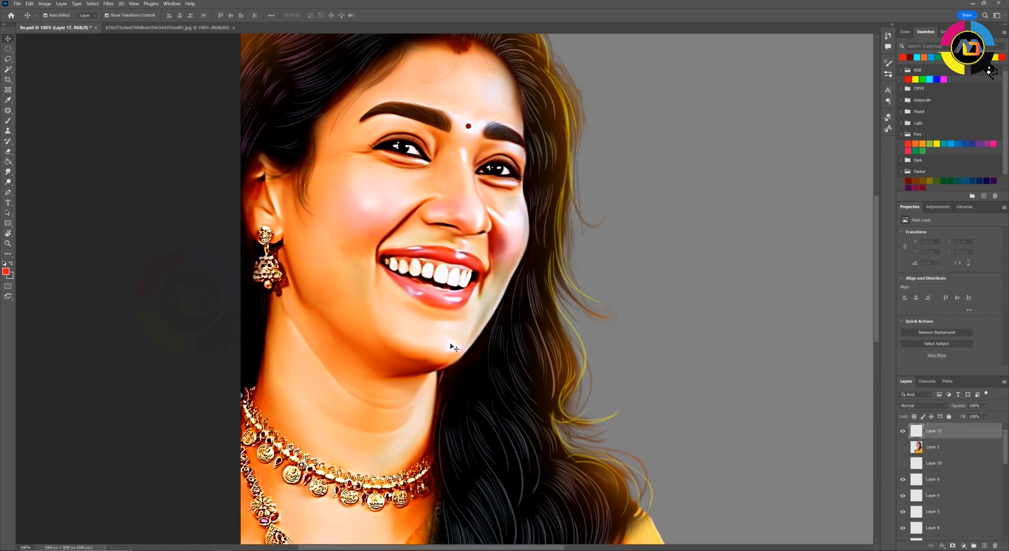
Trace the chin area below the lower lip with the Pen tool on Layer 17 and make it a feathered selection
{"action": "key", "text": "ctrl+plus"}
{"action": "key", "text": "p"}
{"action": "left_click", "coordinate": [473, 341]}
{"action": "left_click_drag", "start_coordinate": [374, 315], "coordinate": [344, 306]}
{"action": "left_click_drag", "start_coordinate": [290, 315], "coordinate": [298, 326]}
{"action": "left_click_drag", "start_coordinate": [436, 400], "coordinate": [489, 386]}
{"action": "key", "text": "ctrl+Return"}
{"action": "key", "text": "shift+F6"}
{"action": "key", "text": "Return"}
{"action": "key", "text": "b"}
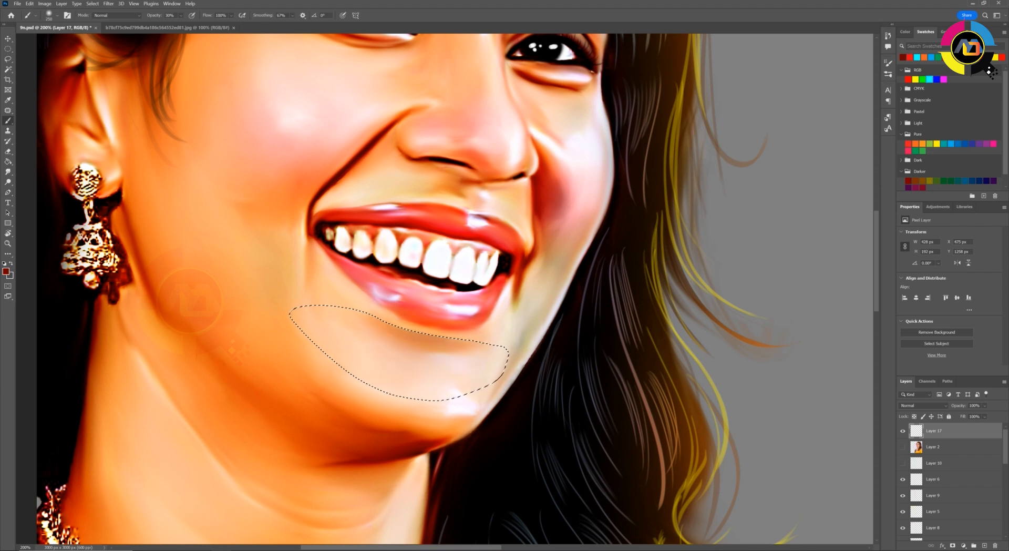
Select the area around the eye nearer the earring with a Pen path and hide the selection edges for brushing
{"action": "scroll", "coordinate": [489, 381], "scroll_direction": "up", "scroll_amount": 3}
{"action": "left_click_drag", "start_coordinate": [452, 226], "coordinate": [435, 282]}
{"action": "key", "text": "p"}
{"action": "left_click", "coordinate": [430, 203]}
{"action": "left_click_drag", "start_coordinate": [345, 213], "coordinate": [317, 205]}
{"action": "left_click_drag", "start_coordinate": [228, 169], "coordinate": [235, 157]}
{"action": "left_click_drag", "start_coordinate": [336, 120], "coordinate": [401, 123]}
{"action": "left_click", "coordinate": [430, 202]}
{"action": "key", "text": "ctrl+Return"}
{"action": "key", "text": "b"}
{"action": "key", "text": "ctrl+h"}
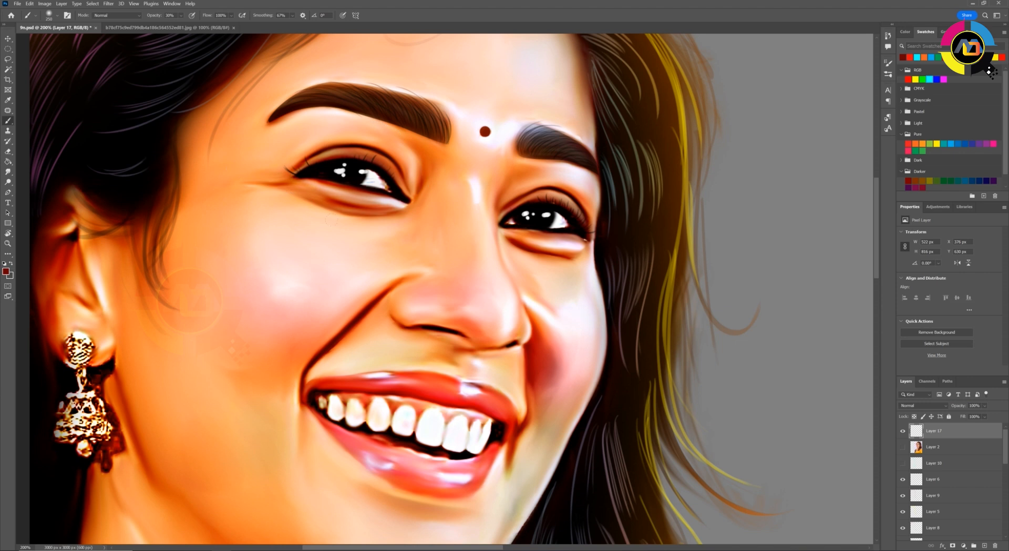
Select the area around the eye farther from the earring with a Pen path and hide the selection edges for brushing
{"action": "key", "text": "p"}
{"action": "left_click", "coordinate": [506, 238]}
{"action": "left_click_drag", "start_coordinate": [578, 260], "coordinate": [599, 265]}
{"action": "left_click_drag", "start_coordinate": [556, 228], "coordinate": [521, 228]}
{"action": "left_click", "coordinate": [505, 231]}
{"action": "left_click", "coordinate": [505, 238]}
{"action": "key", "text": "ctrl+Return"}
{"action": "key", "text": "b"}
{"action": "key", "text": "ctrl+h"}
Outline an area beside the nose bridge with the Pen tool and make it a feathered selection for brushing
{"action": "key", "text": "p"}
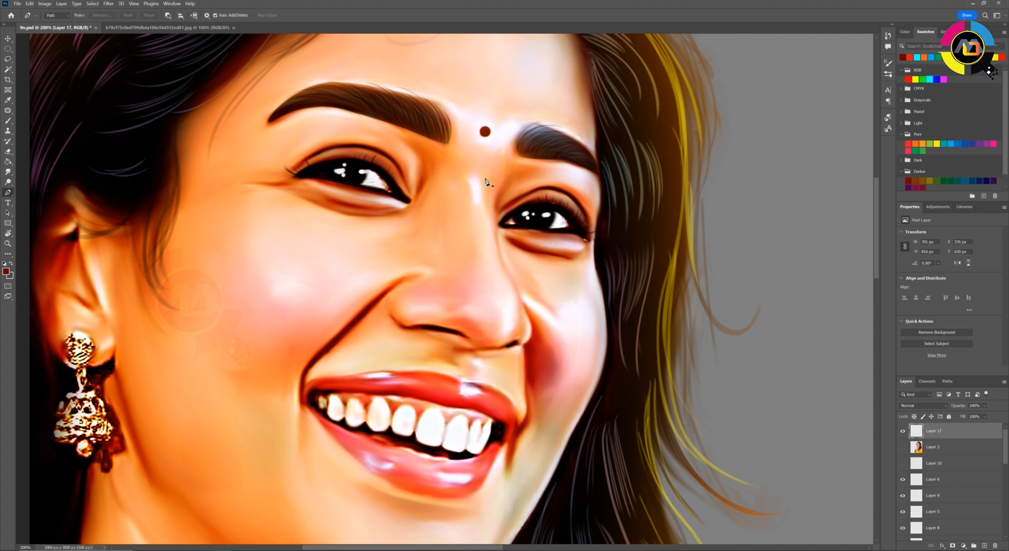
{"action": "left_click", "coordinate": [508, 171]}
{"action": "left_click_drag", "start_coordinate": [499, 251], "coordinate": [516, 294]}
{"action": "left_click_drag", "start_coordinate": [541, 218], "coordinate": [558, 176]}
{"action": "left_click", "coordinate": [551, 172]}
{"action": "key", "text": "ctrl+Return"}
{"action": "key", "text": "shift+F6"}
{"action": "key", "text": "Return"}
{"action": "key", "text": "b"}
{"action": "key", "text": "ctrl+minus"}
{"action": "key", "text": "ctrl+minus"}
{"action": "key", "text": "ctrl+minus"}
{"action": "key", "text": "ctrl+minus"}
{"action": "key", "text": "ctrl+minus"}
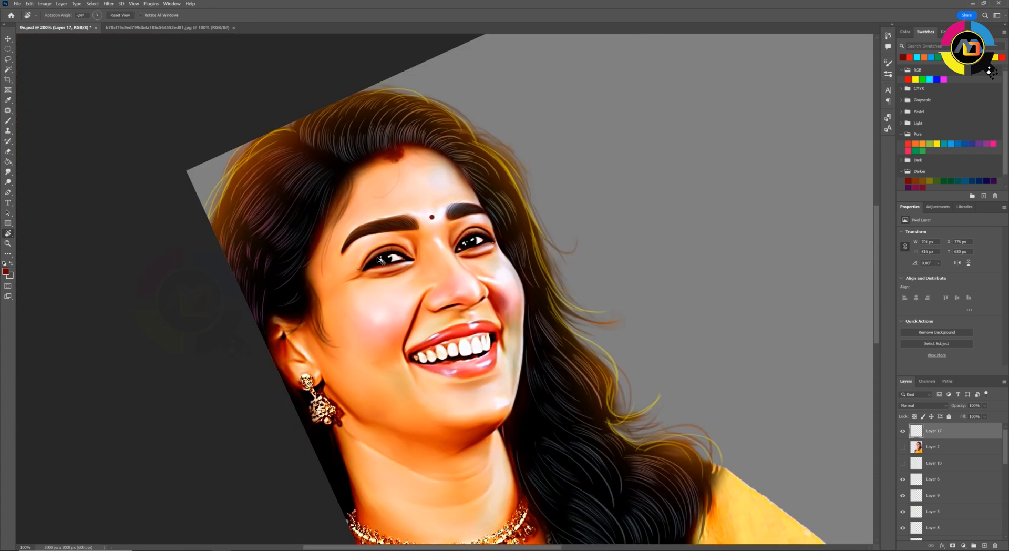
Trace the gum line along the tops of the upper teeth with a Pen path on Layer 17
{"action": "key", "text": "ctrl+plus"}
{"action": "key", "text": "ctrl+plus"}
{"action": "key", "text": "ctrl+plus"}
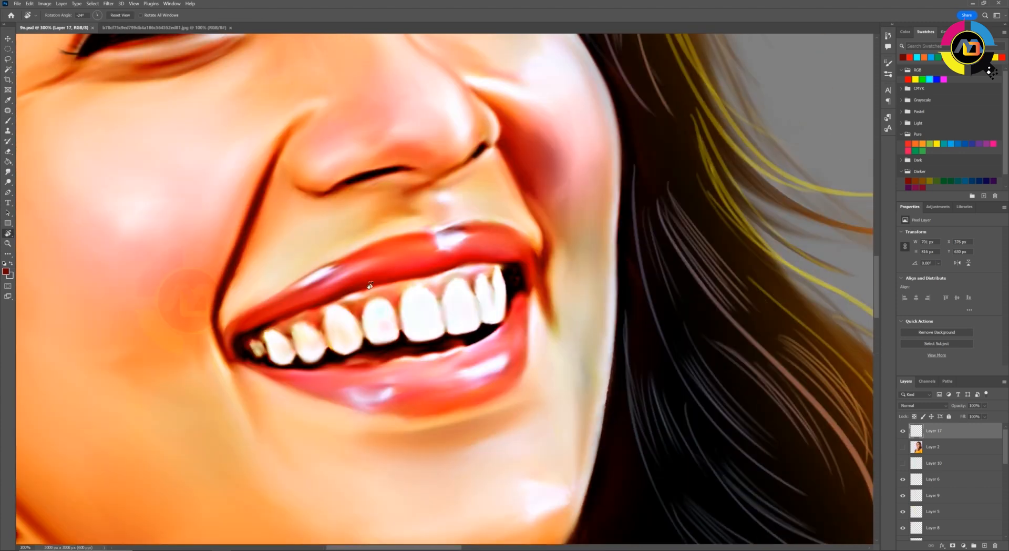
{"action": "key", "text": "p"}
{"action": "left_click", "coordinate": [270, 330]}
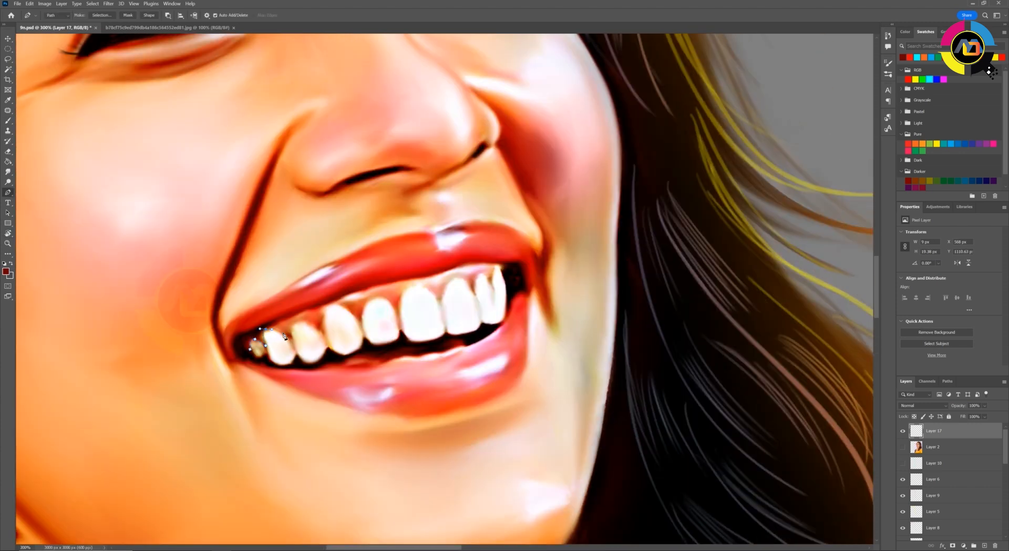
{"action": "left_click", "coordinate": [324, 336]}
{"action": "left_click", "coordinate": [325, 317]}
{"action": "left_click_drag", "start_coordinate": [332, 305], "coordinate": [424, 287]}
{"action": "left_click", "coordinate": [361, 328]}
{"action": "left_click", "coordinate": [362, 314]}
{"action": "left_click", "coordinate": [396, 312]}
{"action": "left_click", "coordinate": [401, 298]}
{"action": "left_click", "coordinate": [462, 278]}
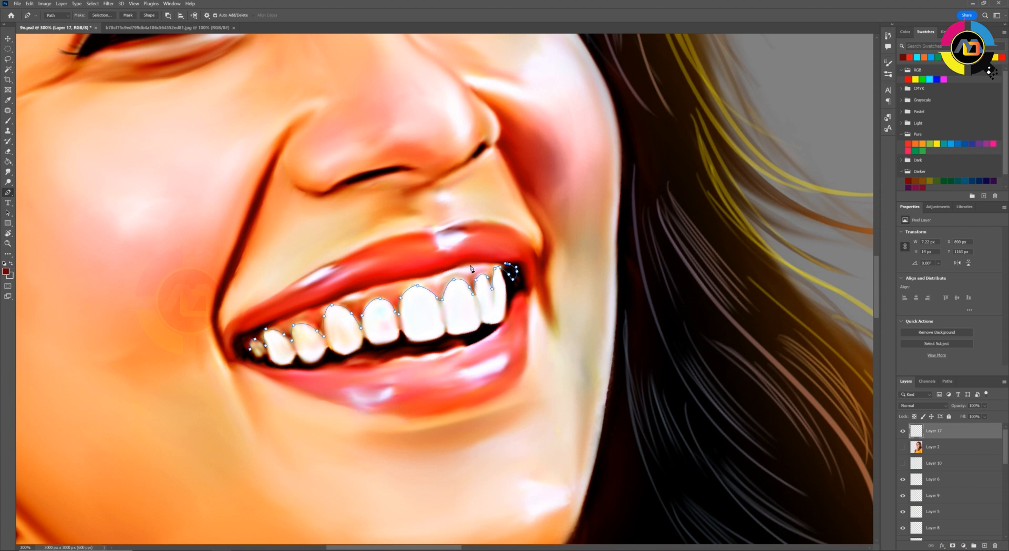
Close the gum path below the upper lip, load it as a selection and feather it by 1 pixel
{"action": "left_click", "coordinate": [250, 349]}
{"action": "key", "text": "ctrl+Return"}
{"action": "key", "text": "b"}
{"action": "key", "text": "shift+F6"}
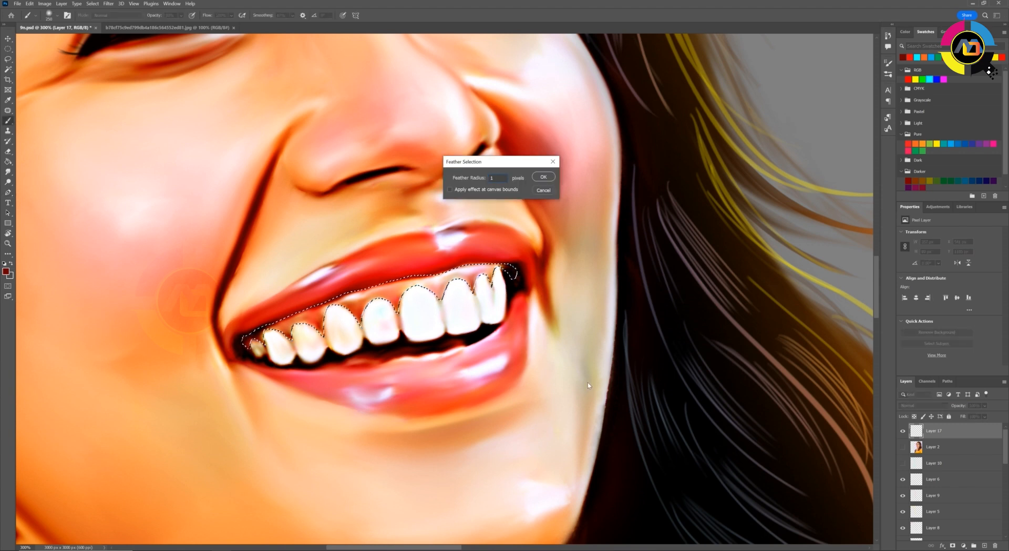
{"action": "key", "text": "Return"}
Paint the gums above the upper teeth light coral red within the feathered selection and adjust Layer 17's blend mode
{"action": "left_click", "coordinate": [5, 271]}
{"action": "left_click", "coordinate": [662, 389]}
{"action": "left_click", "coordinate": [757, 385]}
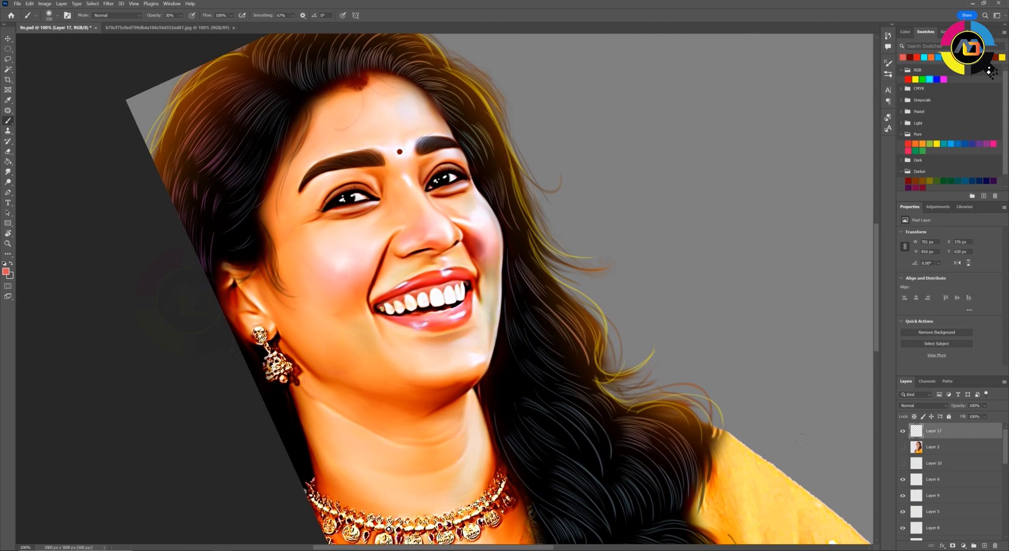
{"action": "left_click", "coordinate": [923, 405]}
{"action": "left_click", "coordinate": [913, 534]}
{"action": "left_click", "coordinate": [938, 406]}
{"action": "left_click", "coordinate": [914, 536]}
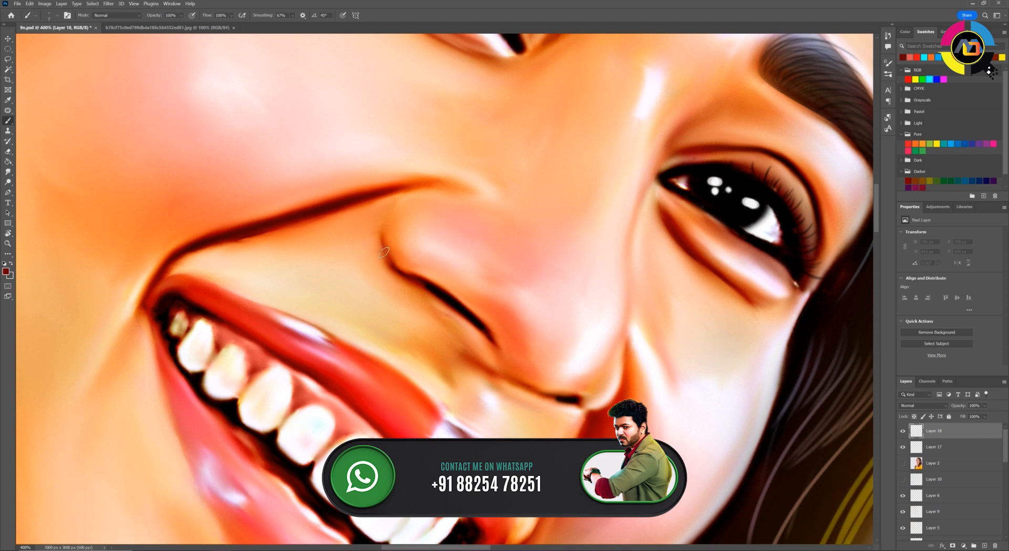
Draw thin dark red contour lines around the nostril wing and along the nose bridge on Layer 18, softening their ends with the Eraser
{"action": "key", "text": "r"}
{"action": "mouse_move", "coordinate": [463, 203]}
{"action": "left_mouse_down"}
{"action": "mouse_move", "coordinate": [409, 274]}
{"action": "mouse_move", "coordinate": [453, 329]}
{"action": "mouse_move", "coordinate": [274, 371]}
{"action": "left_mouse_up"}
{"action": "key", "text": "b"}
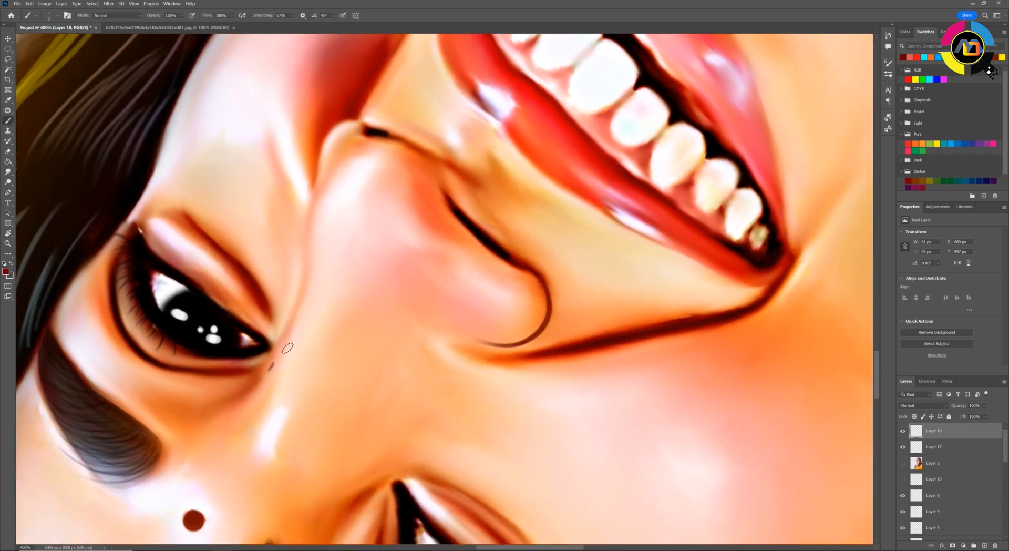
{"action": "key", "text": "e"}
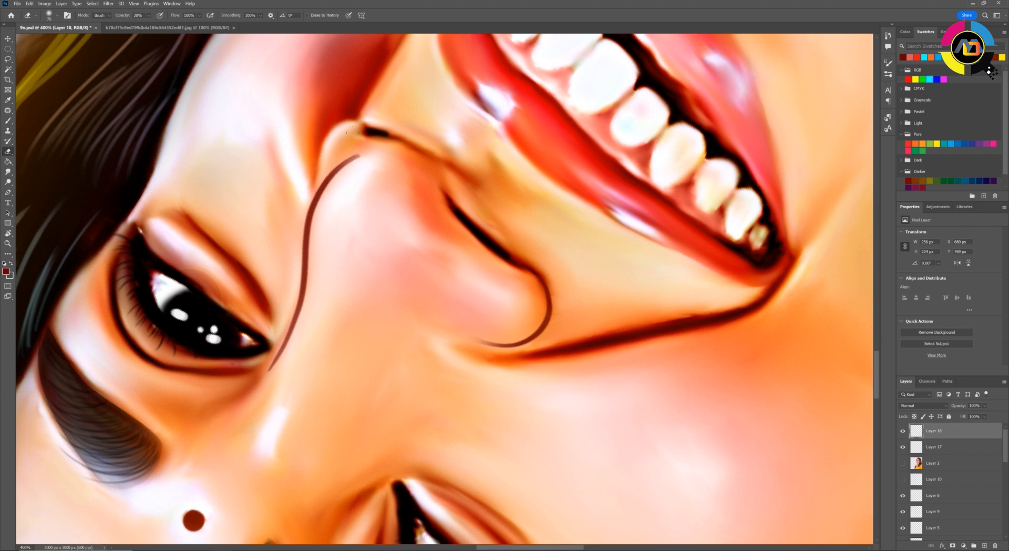
{"action": "key", "text": "b"}
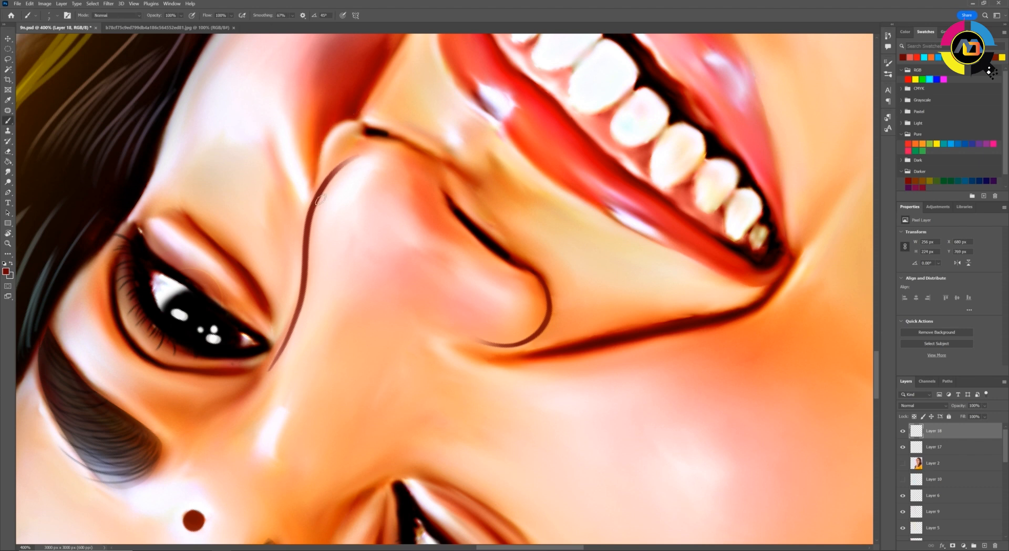
{"action": "key", "text": "e"}
{"action": "key", "text": "Escape"}
Select the area around the nose bridge contour line and soften it with Gaussian Blur
{"action": "key", "text": "ctrl+minus"}
{"action": "key", "text": "ctrl+minus"}
{"action": "key", "text": "ctrl+minus"}
{"action": "key", "text": "ctrl+minus"}
{"action": "key", "text": "ctrl+minus"}
{"action": "key", "text": "ctrl+minus"}
{"action": "key", "text": "ctrl+minus"}
{"action": "key", "text": "ctrl+plus"}
{"action": "key", "text": "ctrl+plus"}
{"action": "key", "text": "ctrl+plus"}
{"action": "key", "text": "ctrl+plus"}
{"action": "key", "text": "ctrl+plus"}
{"action": "key", "text": "ctrl+plus"}
{"action": "key", "text": "l"}
{"action": "mouse_move", "coordinate": [553, 335]}
{"action": "left_mouse_down"}
{"action": "mouse_move", "coordinate": [565, 235]}
{"action": "mouse_move", "coordinate": [572, 317]}
{"action": "left_mouse_up"}
{"action": "left_click", "coordinate": [108, 3]}
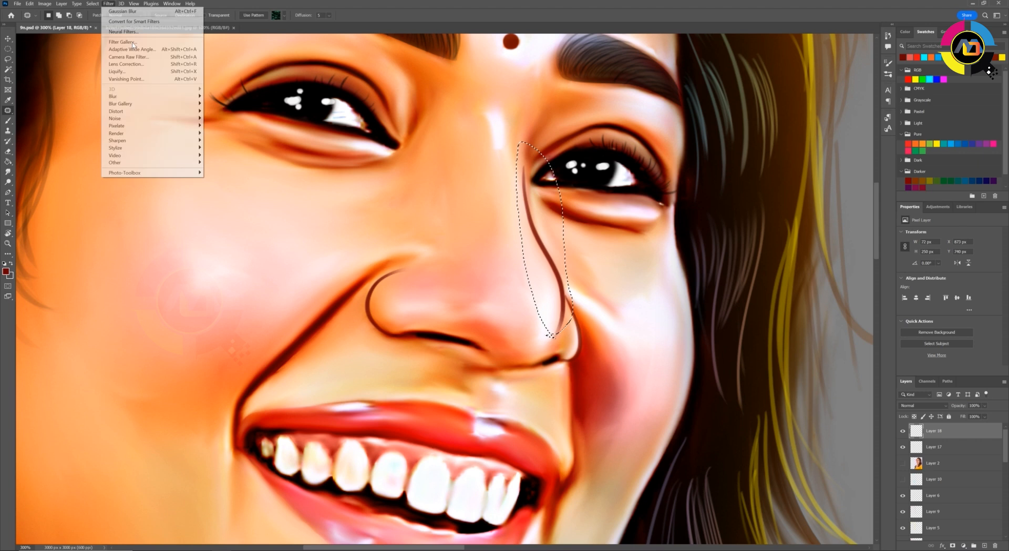
{"action": "mouse_move", "coordinate": [120, 102]}
{"action": "left_click", "coordinate": [223, 135]}
{"action": "left_click_drag", "start_coordinate": [627, 217], "coordinate": [632, 217]}
{"action": "key", "text": "Return"}
{"action": "key", "text": "ctrl+d"}
Soften the nose contour lines with the Eraser and reduce the opacity of Layer 18 to 39%
{"action": "key", "text": "j"}
{"action": "key", "text": "ctrl+minus"}
{"action": "key", "text": "ctrl+minus"}
{"action": "key", "text": "ctrl+minus"}
{"action": "key", "text": "ctrl+minus"}
{"action": "key", "text": "ctrl+minus"}
{"action": "key", "text": "ctrl+minus"}
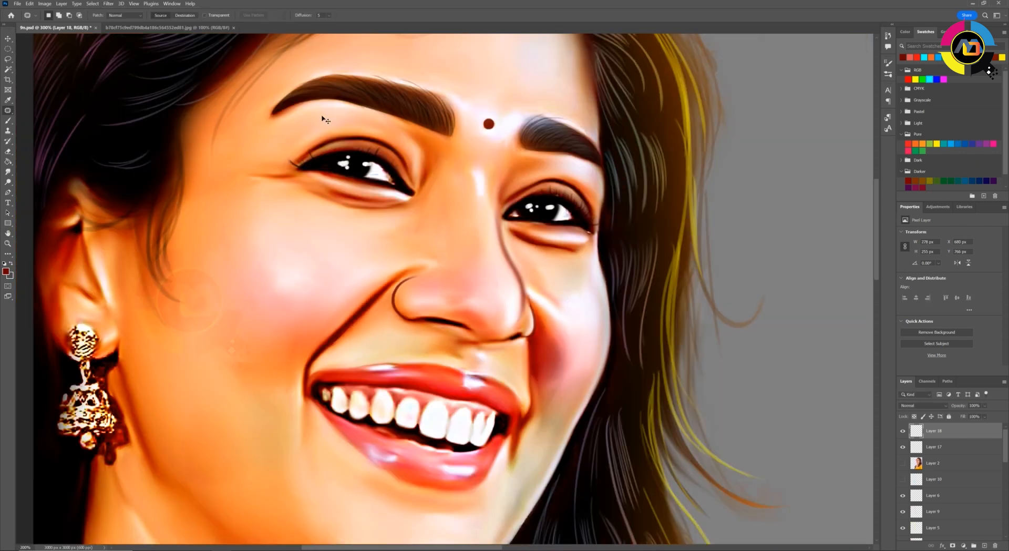
{"action": "key", "text": "ctrl+plus"}
{"action": "key", "text": "ctrl+plus"}
{"action": "key", "text": "ctrl+plus"}
{"action": "key", "text": "ctrl+plus"}
{"action": "key", "text": "ctrl+plus"}
{"action": "key", "text": "e"}
{"action": "key", "text": "ctrl+minus"}
{"action": "key", "text": "ctrl+minus"}
{"action": "key", "text": "ctrl+minus"}
{"action": "key", "text": "ctrl+minus"}
{"action": "key", "text": "ctrl+minus"}
{"action": "key", "text": "ctrl+minus"}
{"action": "key", "text": "ctrl+minus"}
{"action": "key", "text": "ctrl+plus"}
{"action": "key", "text": "ctrl+plus"}
{"action": "key", "text": "ctrl+plus"}
{"action": "key", "text": "ctrl+plus"}
{"action": "key", "text": "ctrl+plus"}
{"action": "key", "text": "ctrl+plus"}
{"action": "key", "text": "ctrl+plus"}
Examine the whole portrait at several zoom levels and view angles
{"action": "key", "text": "ctrl+minus"}
{"action": "key", "text": "ctrl+minus"}
{"action": "key", "text": "ctrl+minus"}
{"action": "key", "text": "ctrl+minus"}
{"action": "key", "text": "ctrl+minus"}
{"action": "key", "text": "ctrl+minus"}
{"action": "key", "text": "ctrl+minus"}
{"action": "key", "text": "ctrl+minus"}
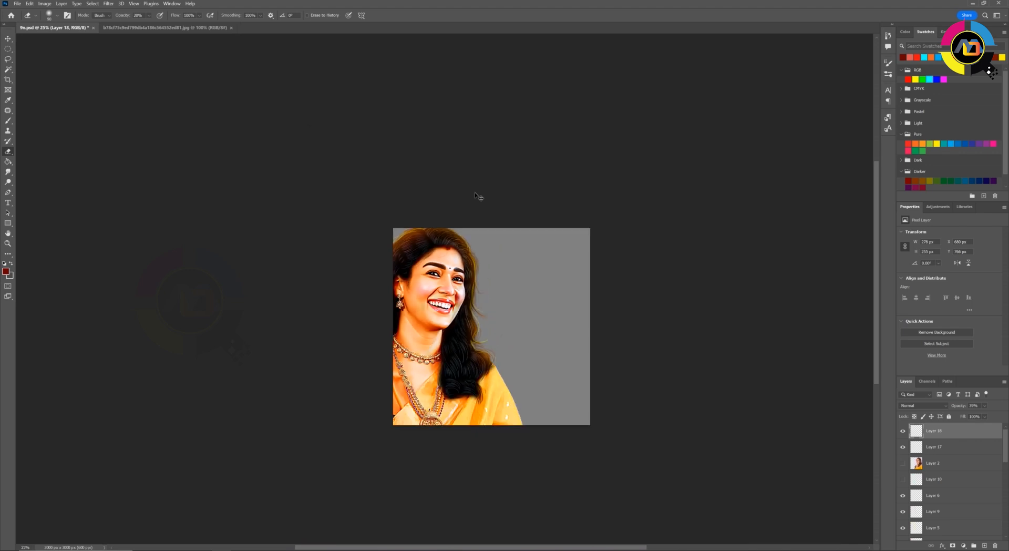
{"action": "key", "text": "ctrl+plus"}
{"action": "key", "text": "ctrl+plus"}
{"action": "key", "text": "ctrl+plus"}
{"action": "key", "text": "ctrl+plus"}
{"action": "key", "text": "ctrl+plus"}
{"action": "key", "text": "ctrl+plus"}
{"action": "key", "text": "r"}
{"action": "left_click_drag", "start_coordinate": [415, 323], "coordinate": [434, 333]}
{"action": "key", "text": "ctrl+minus"}
{"action": "key", "text": "ctrl+minus"}
{"action": "key", "text": "ctrl+minus"}
{"action": "key", "text": "Escape"}
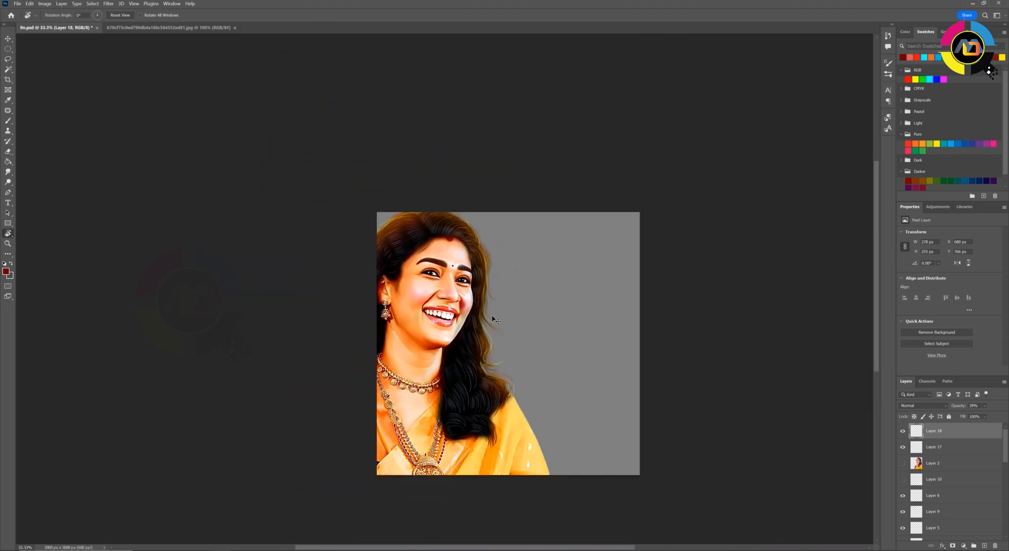
Smooth the saree folds on Layer 3 copy 4 with a Smudge brush preset, keeping within the figure's selection
{"action": "scroll", "coordinate": [932, 482], "scroll_direction": "down", "scroll_amount": 3}
{"action": "left_click", "coordinate": [932, 480]}
{"action": "key", "text": "ctrl+plus"}
{"action": "key", "text": "ctrl+plus"}
{"action": "left_click_drag", "start_coordinate": [481, 370], "coordinate": [458, 147]}
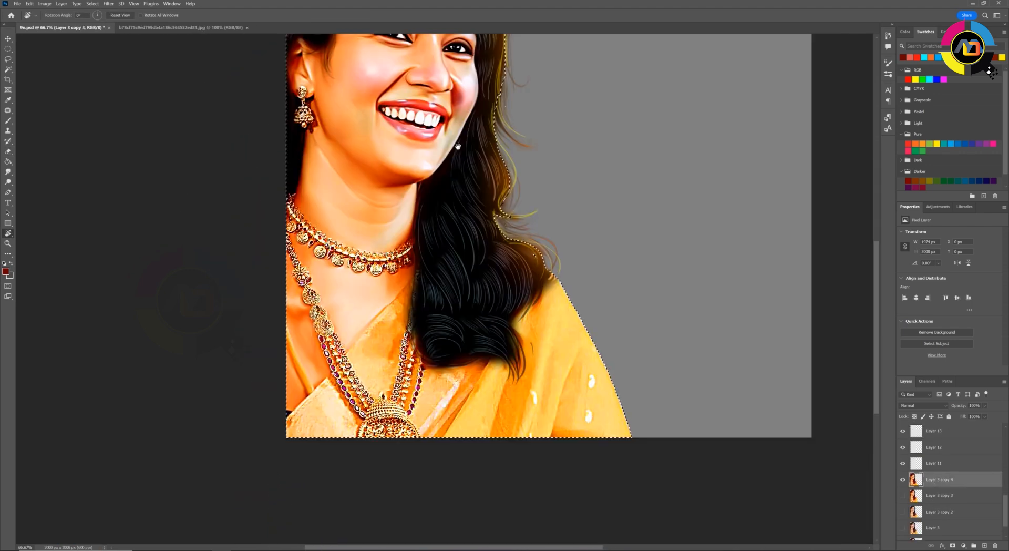
{"action": "left_click", "coordinate": [57, 15]}
{"action": "double_click", "coordinate": [168, 334]}
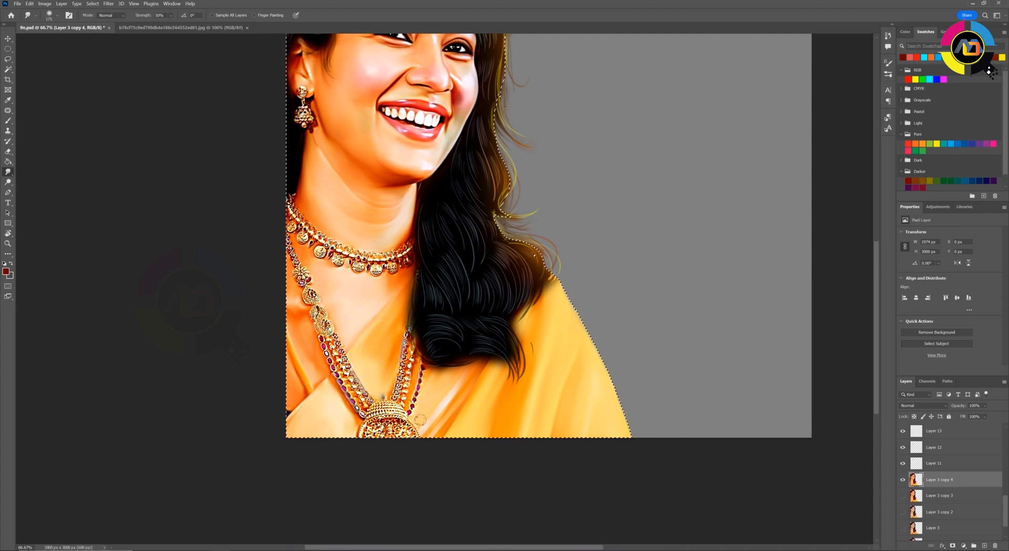
Set the Smudge strength to 20% and soften the outer edge of the saree at the shoulder
{"action": "key", "text": "ctrl+minus"}
{"action": "key", "text": "ctrl+minus"}
{"action": "key", "text": "ctrl+plus"}
{"action": "key", "text": "ctrl+plus"}
{"action": "key", "text": "ctrl+plus"}
{"action": "key", "text": "2"}
{"action": "left_click_drag", "start_coordinate": [686, 418], "coordinate": [649, 270]}
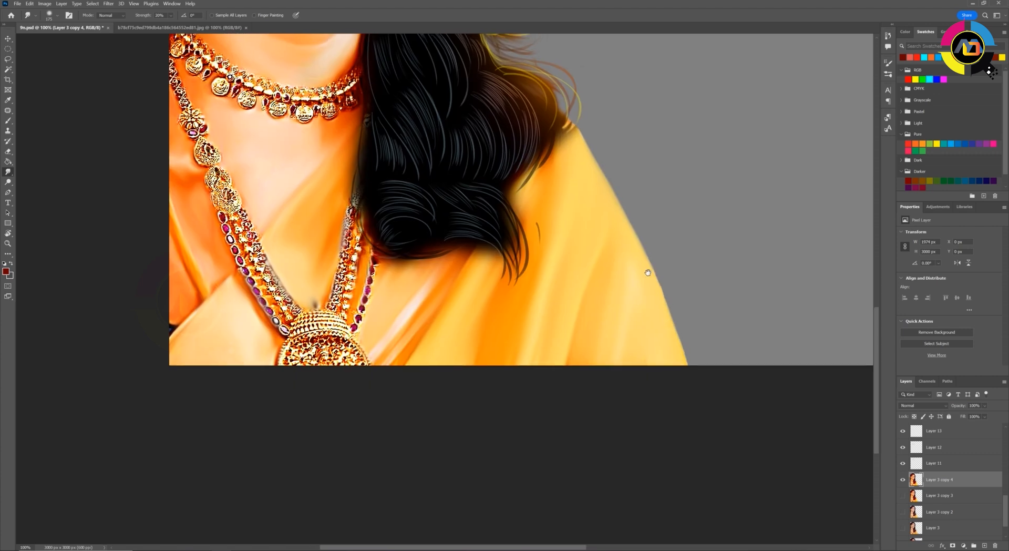
{"action": "left_click_drag", "start_coordinate": [435, 243], "coordinate": [510, 444]}
Fill the Background layer with golden brown 8e6a00
{"action": "key", "text": "ctrl+minus"}
{"action": "key", "text": "ctrl+minus"}
{"action": "key", "text": "ctrl+minus"}
{"action": "key", "text": "ctrl+plus"}
{"action": "scroll", "coordinate": [938, 511], "scroll_direction": "down", "scroll_amount": 3}
{"action": "left_click", "coordinate": [937, 532]}
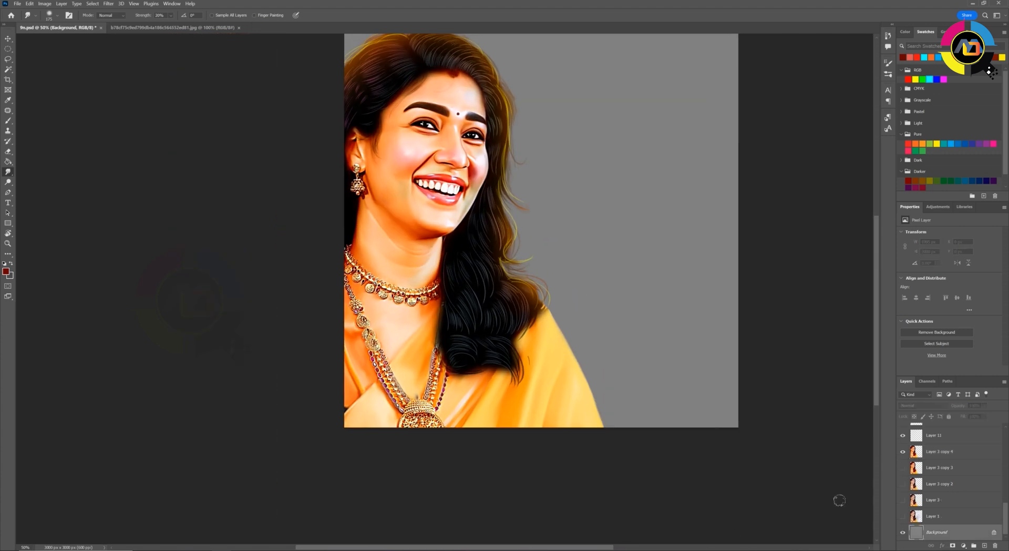
{"action": "left_click", "coordinate": [6, 271]}
{"action": "left_click", "coordinate": [687, 485]}
{"action": "left_click", "coordinate": [488, 388]}
{"action": "left_click", "coordinate": [688, 479]}
{"action": "left_click", "coordinate": [678, 435]}
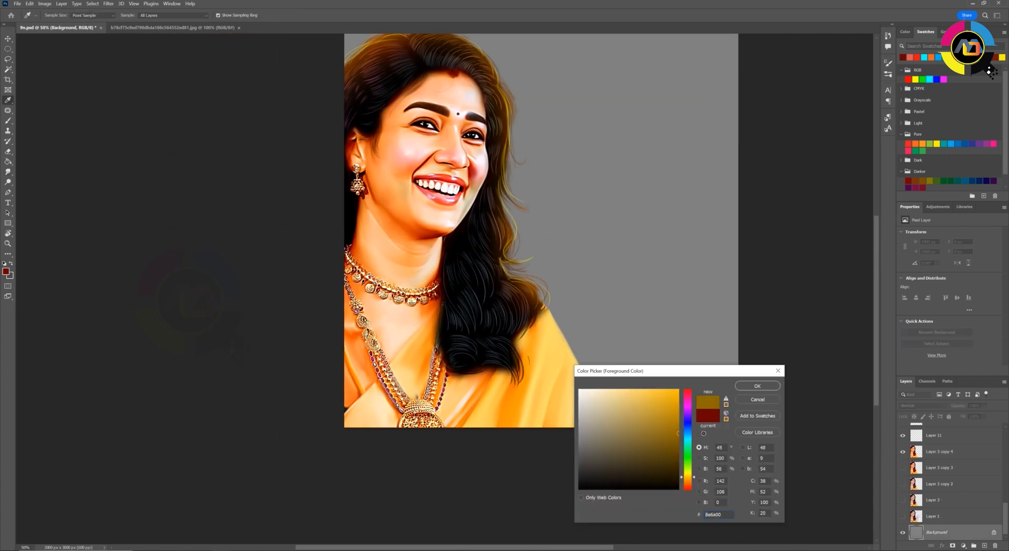
{"action": "left_click", "coordinate": [758, 386]}
{"action": "key", "text": "g"}
{"action": "left_click", "coordinate": [629, 313]}
{"action": "left_click_drag", "start_coordinate": [651, 285], "coordinate": [626, 359]}
Darken the foreground colour to a very dark brown and refill the Background layer with it
{"action": "left_click", "coordinate": [6, 272]}
{"action": "left_click", "coordinate": [678, 469]}
{"action": "left_click", "coordinate": [757, 386]}
{"action": "left_click", "coordinate": [584, 326]}
{"action": "key", "text": "b"}
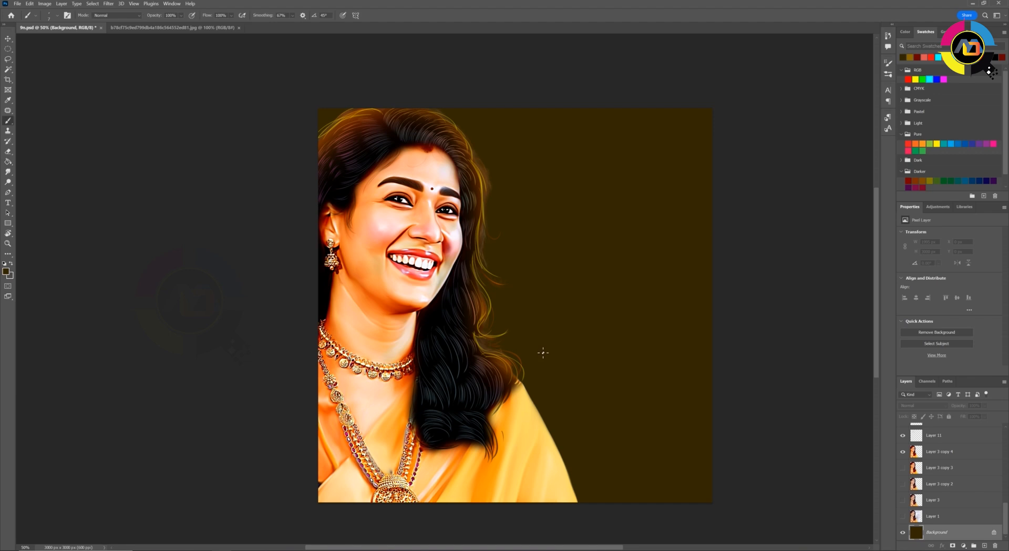
{"action": "left_click", "coordinate": [56, 16]}
{"action": "double_click", "coordinate": [427, 420]}
{"action": "mouse_move", "coordinate": [486, 357]}
{"action": "left_mouse_down"}
{"action": "mouse_move", "coordinate": [402, 158]}
{"action": "mouse_move", "coordinate": [457, 168]}
{"action": "left_mouse_up"}
{"action": "key", "text": "ctrl+z"}
{"action": "mouse_move", "coordinate": [486, 105]}
{"action": "left_mouse_down"}
{"action": "mouse_move", "coordinate": [549, 331]}
{"action": "mouse_move", "coordinate": [576, 381]}
{"action": "left_mouse_up"}
{"action": "key", "text": "ctrl+z"}
Paint white, yellow and cyan glows beside the hair on the Background layer with a large soft brush
{"action": "left_click_drag", "start_coordinate": [563, 331], "coordinate": [512, 100]}
{"action": "left_click", "coordinate": [56, 16]}
{"action": "double_click", "coordinate": [172, 308]}
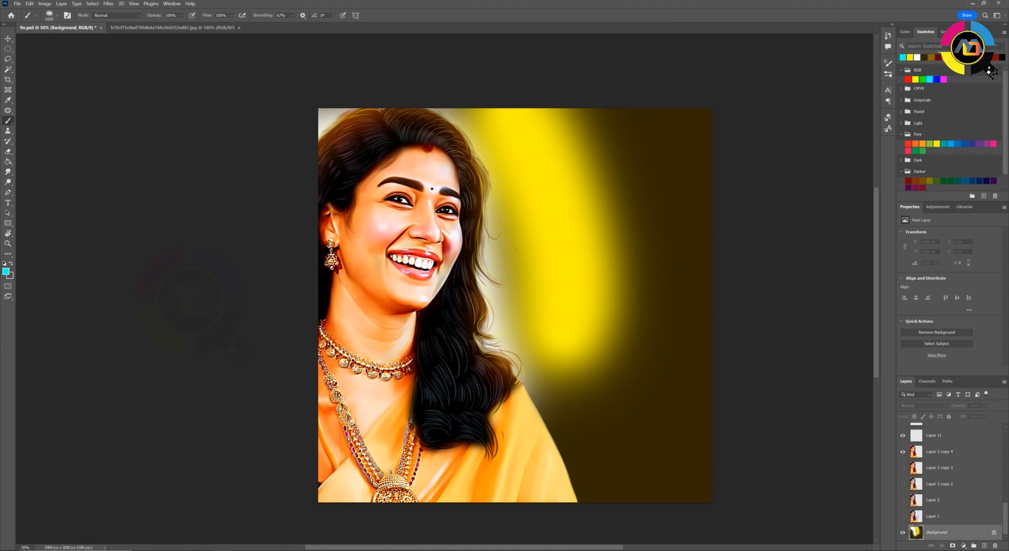
{"action": "left_click_drag", "start_coordinate": [579, 300], "coordinate": [570, 368]}
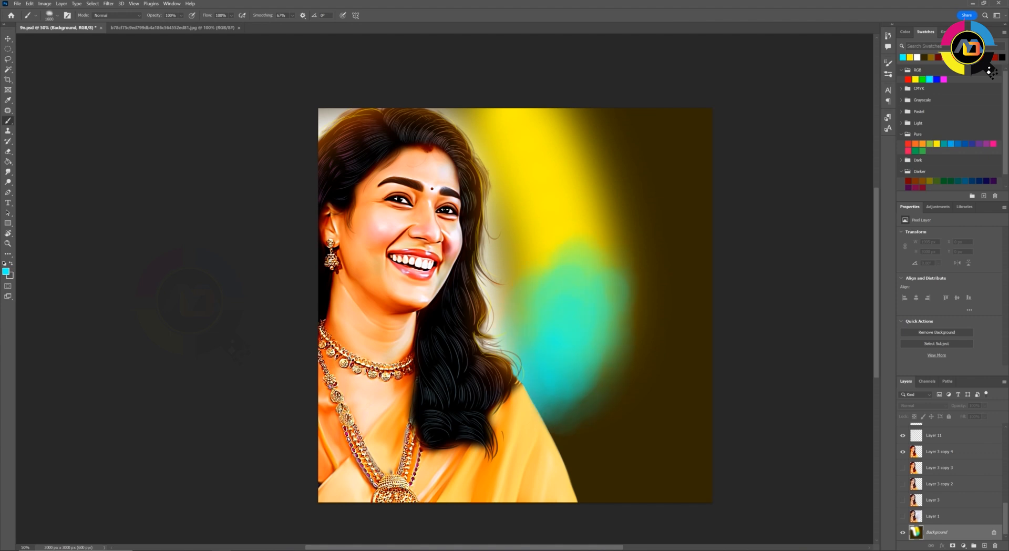
{"action": "left_click_drag", "start_coordinate": [573, 253], "coordinate": [518, 139]}
Paint magenta patches farther out from the hair and cover the outer dark background with golden brown
{"action": "left_click", "coordinate": [994, 144]}
{"action": "mouse_move", "coordinate": [652, 410]}
{"action": "left_mouse_down"}
{"action": "mouse_move", "coordinate": [628, 147]}
{"action": "mouse_move", "coordinate": [652, 462]}
{"action": "left_mouse_up"}
{"action": "left_click", "coordinate": [938, 58]}
Choose a textured brush preset for the Smudge tool and toggle its Scattering in the brush settings
{"action": "left_click", "coordinate": [7, 172]}
{"action": "left_click", "coordinate": [56, 16]}
{"action": "double_click", "coordinate": [312, 326]}
{"action": "left_click", "coordinate": [889, 62]}
{"action": "left_click", "coordinate": [729, 102]}
{"action": "left_click", "coordinate": [730, 167]}
{"action": "left_click", "coordinate": [745, 86]}
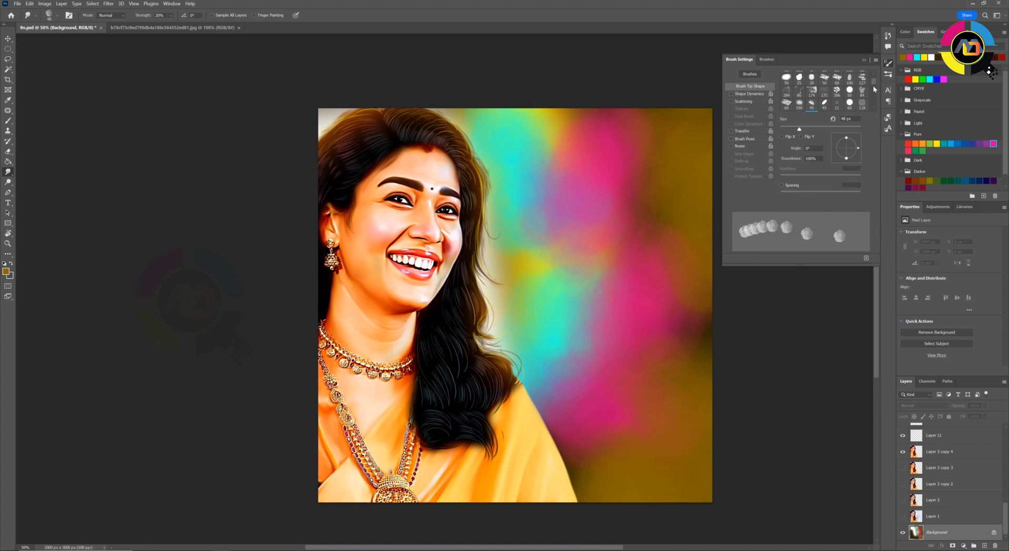
{"action": "left_click", "coordinate": [888, 62]}
Enlarge the Smudge brush and blend the painted background colours into each other
{"action": "key", "text": "bracketright"}
{"action": "key", "text": "bracketright"}
{"action": "key", "text": "bracketright"}
{"action": "key", "text": "bracketright"}
{"action": "key", "text": "bracketright"}
{"action": "key", "text": "bracketright"}
{"action": "key", "text": "bracketright"}
{"action": "key", "text": "bracketright"}
{"action": "key", "text": "bracketright"}
{"action": "key", "text": "bracketright"}
{"action": "key", "text": "bracketright"}
{"action": "key", "text": "bracketright"}
{"action": "key", "text": "bracketright"}
{"action": "key", "text": "bracketright"}
{"action": "key", "text": "bracketright"}
{"action": "key", "text": "bracketright"}
{"action": "key", "text": "bracketright"}
{"action": "mouse_move", "coordinate": [489, 287]}
{"action": "left_mouse_down"}
{"action": "mouse_move", "coordinate": [507, 321]}
{"action": "mouse_move", "coordinate": [504, 210]}
{"action": "mouse_move", "coordinate": [573, 357]}
{"action": "mouse_move", "coordinate": [576, 86]}
{"action": "mouse_move", "coordinate": [499, 142]}
{"action": "mouse_move", "coordinate": [594, 452]}
{"action": "mouse_move", "coordinate": [635, 331]}
{"action": "mouse_move", "coordinate": [467, 97]}
{"action": "mouse_move", "coordinate": [631, 163]}
{"action": "left_mouse_up"}
{"action": "mouse_move", "coordinate": [630, 163]}
{"action": "left_mouse_down"}
{"action": "mouse_move", "coordinate": [562, 399]}
{"action": "mouse_move", "coordinate": [536, 268]}
{"action": "mouse_move", "coordinate": [584, 452]}
{"action": "left_mouse_up"}
Add yellow and white light behind the hair and blend it into the background at 50% Smudge strength
{"action": "key", "text": "b"}
{"action": "left_click", "coordinate": [937, 144]}
{"action": "mouse_move", "coordinate": [508, 171]}
{"action": "left_mouse_down"}
{"action": "mouse_move", "coordinate": [504, 237]}
{"action": "mouse_move", "coordinate": [526, 178]}
{"action": "mouse_move", "coordinate": [491, 346]}
{"action": "left_mouse_up"}
{"action": "mouse_move", "coordinate": [542, 237]}
{"action": "left_mouse_down"}
{"action": "mouse_move", "coordinate": [529, 221]}
{"action": "mouse_move", "coordinate": [555, 358]}
{"action": "left_mouse_up"}
{"action": "key", "text": "5"}
{"action": "mouse_move", "coordinate": [505, 142]}
{"action": "left_mouse_down"}
{"action": "mouse_move", "coordinate": [565, 373]}
{"action": "mouse_move", "coordinate": [439, 93]}
{"action": "left_mouse_up"}
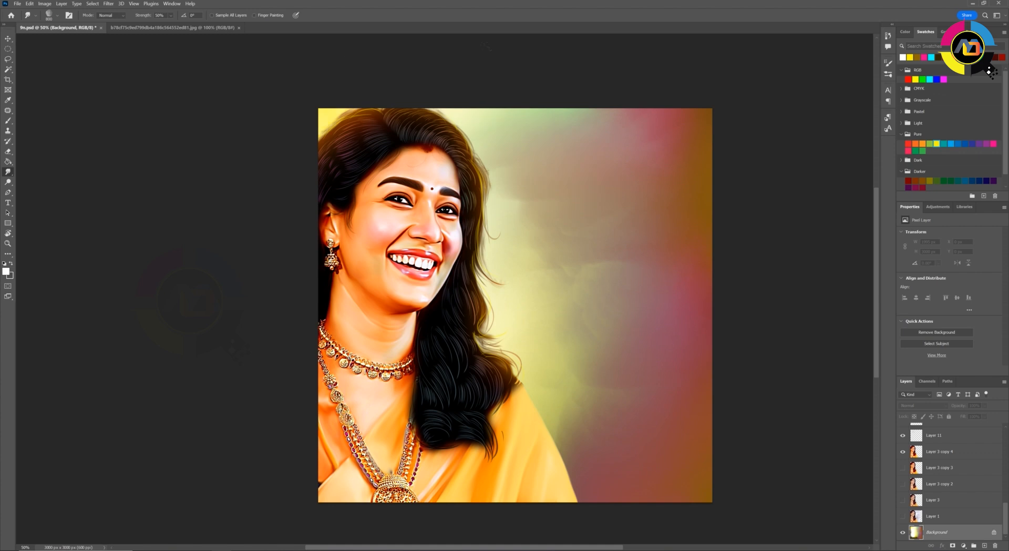
Darken the Background layer with a Curves adjustment
{"action": "key", "text": "ctrl+m"}
{"action": "left_click_drag", "start_coordinate": [766, 174], "coordinate": [767, 178]}
{"action": "key", "text": "Return"}
Set the Smudge strength to 20% and smooth the colour transitions across the background
{"action": "left_click_drag", "start_coordinate": [576, 429], "coordinate": [641, 252]}
{"action": "left_click_drag", "start_coordinate": [552, 310], "coordinate": [599, 431]}
{"action": "key", "text": "ctrl+z"}
{"action": "key", "text": "2"}
{"action": "left_click_drag", "start_coordinate": [544, 247], "coordinate": [431, 77]}
{"action": "left_click_drag", "start_coordinate": [541, 408], "coordinate": [620, 332]}
{"action": "mouse_move", "coordinate": [476, 142]}
{"action": "left_mouse_down"}
{"action": "mouse_move", "coordinate": [504, 174]}
{"action": "mouse_move", "coordinate": [578, 337]}
{"action": "mouse_move", "coordinate": [578, 210]}
{"action": "mouse_move", "coordinate": [593, 404]}
{"action": "left_mouse_up"}
Add a cyan glow along the hair's outer edge and shift the Background colours with Hue/Saturation
{"action": "key", "text": "b"}
{"action": "left_click", "coordinate": [440, 182]}
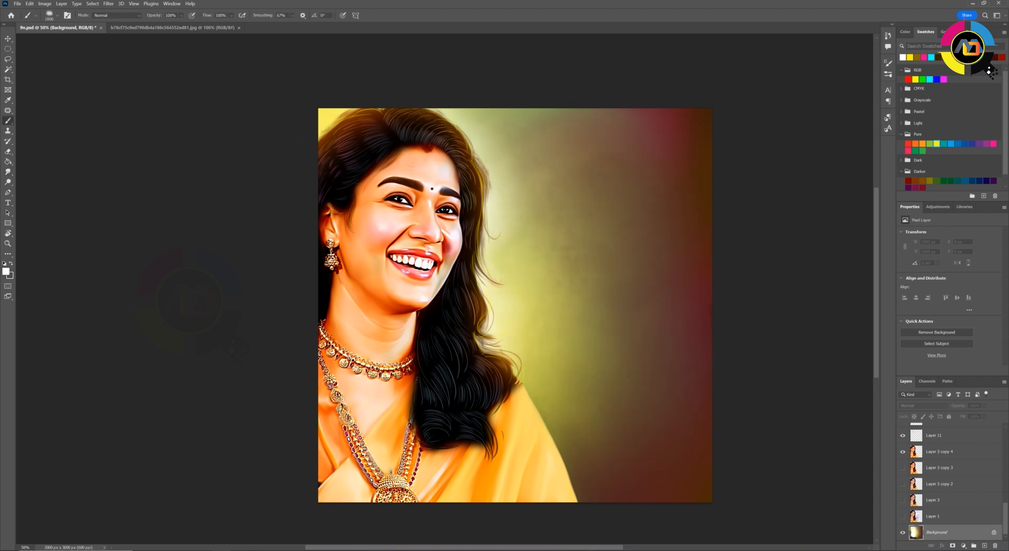
{"action": "left_click", "coordinate": [411, 208]}
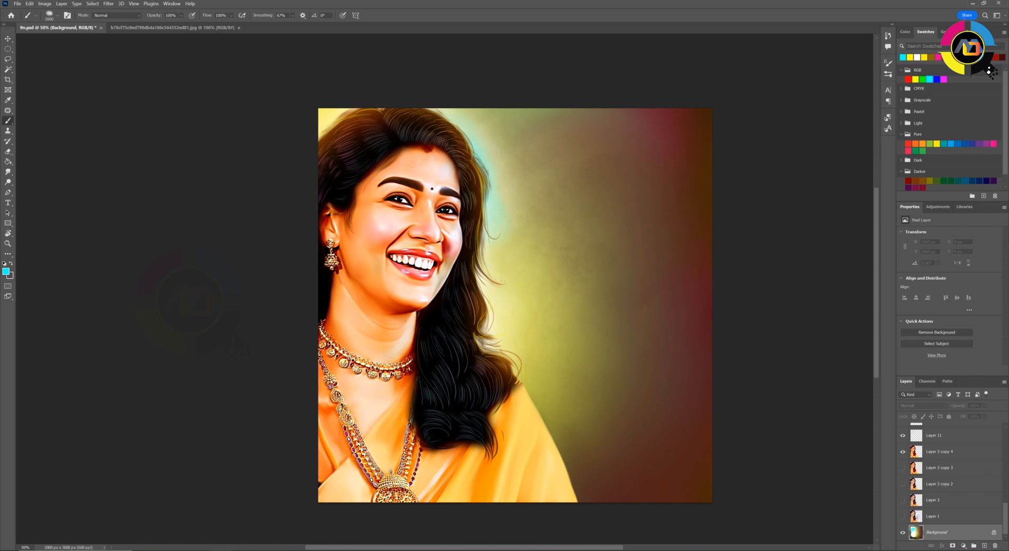
{"action": "key", "text": "ctrl+u"}
{"action": "mouse_move", "coordinate": [829, 299]}
{"action": "left_mouse_down"}
{"action": "mouse_move", "coordinate": [862, 300]}
{"action": "mouse_move", "coordinate": [823, 303]}
{"action": "left_mouse_up"}
{"action": "left_click", "coordinate": [918, 263]}
Paint green and dark navy patches along the background side farthest from the figure
{"action": "left_click", "coordinate": [915, 150]}
{"action": "mouse_move", "coordinate": [694, 126]}
{"action": "left_mouse_down"}
{"action": "mouse_move", "coordinate": [688, 473]}
{"action": "mouse_move", "coordinate": [684, 211]}
{"action": "mouse_move", "coordinate": [641, 473]}
{"action": "left_mouse_up"}
{"action": "left_click", "coordinate": [987, 181]}
Smudge the navy and green patches into the tan background and apply a slight Curves adjustment
{"action": "left_click", "coordinate": [8, 172]}
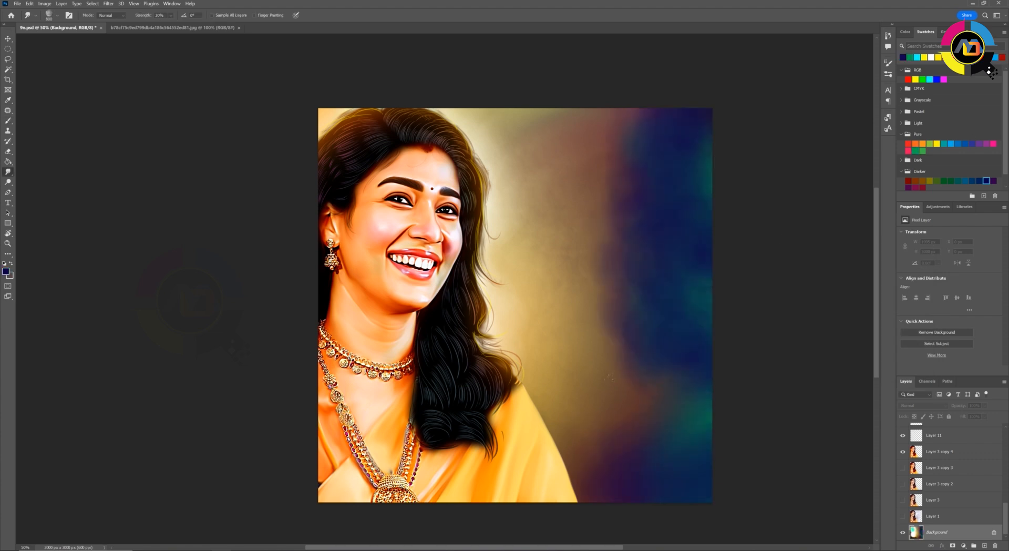
{"action": "mouse_move", "coordinate": [645, 73]}
{"action": "left_mouse_down"}
{"action": "mouse_move", "coordinate": [608, 321]}
{"action": "mouse_move", "coordinate": [531, 218]}
{"action": "mouse_move", "coordinate": [662, 210]}
{"action": "mouse_move", "coordinate": [620, 436]}
{"action": "mouse_move", "coordinate": [594, 473]}
{"action": "left_mouse_up"}
{"action": "mouse_move", "coordinate": [626, 147]}
{"action": "left_mouse_down"}
{"action": "mouse_move", "coordinate": [673, 126]}
{"action": "mouse_move", "coordinate": [639, 325]}
{"action": "left_mouse_up"}
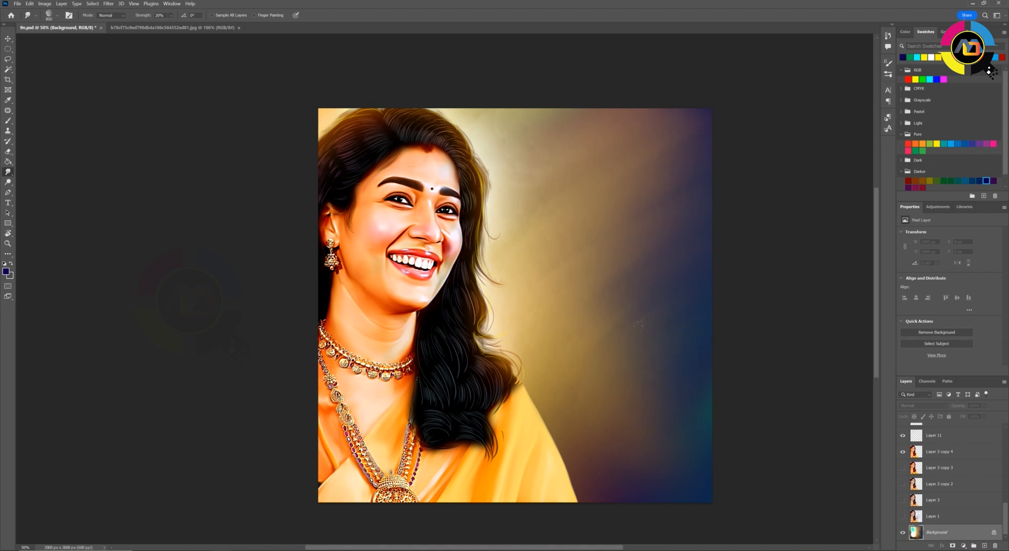
{"action": "key", "text": "ctrl+m"}
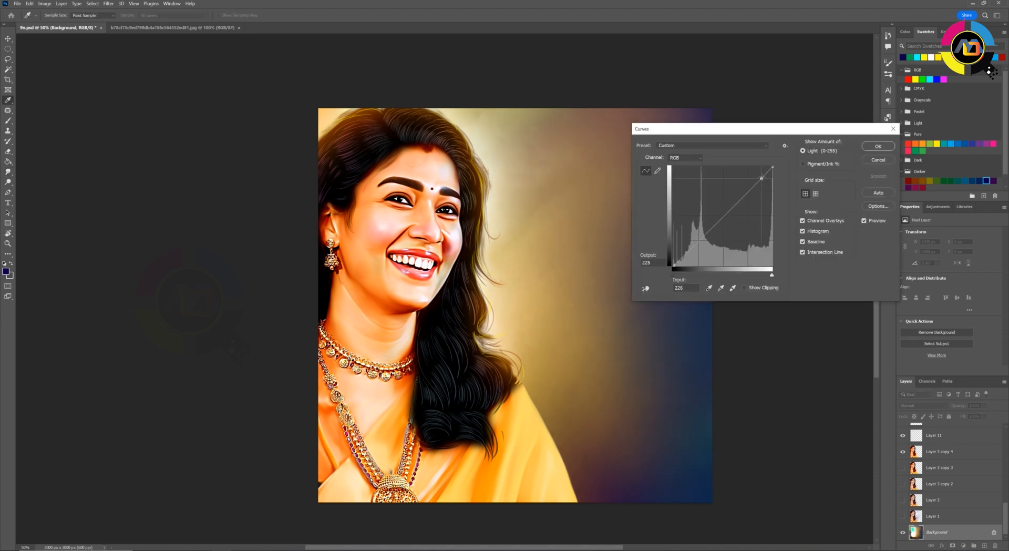
{"action": "left_click", "coordinate": [878, 146]}
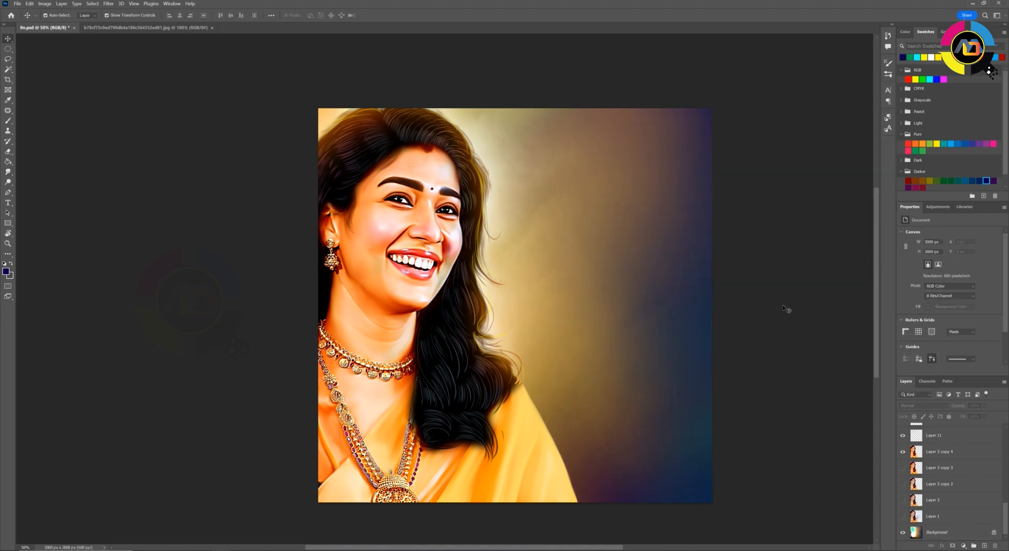
Duplicate the Layer 3 copy 4 portrait layer and hide the original
{"action": "key", "text": "ctrl+plus"}
{"action": "key", "text": "ctrl+plus"}
{"action": "key", "text": "ctrl+plus"}
{"action": "key", "text": "ctrl+plus"}
{"action": "left_click_drag", "start_coordinate": [569, 247], "coordinate": [626, 342]}
{"action": "key", "text": "r"}
{"action": "left_click_drag", "start_coordinate": [626, 342], "coordinate": [633, 279]}
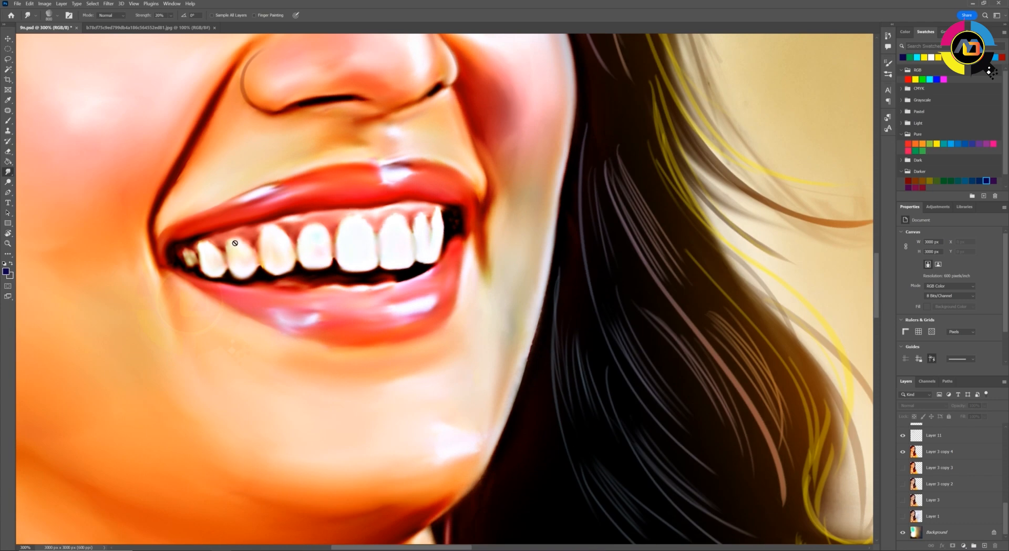
{"action": "left_click", "coordinate": [951, 453]}
{"action": "key", "text": "ctrl+j"}
{"action": "left_click", "coordinate": [903, 467]}
Whiten and smooth the teeth on the duplicated layer using the Mixer Brush with white
{"action": "right_click", "coordinate": [8, 120]}
{"action": "left_click", "coordinate": [48, 142]}
{"action": "key", "text": "x"}
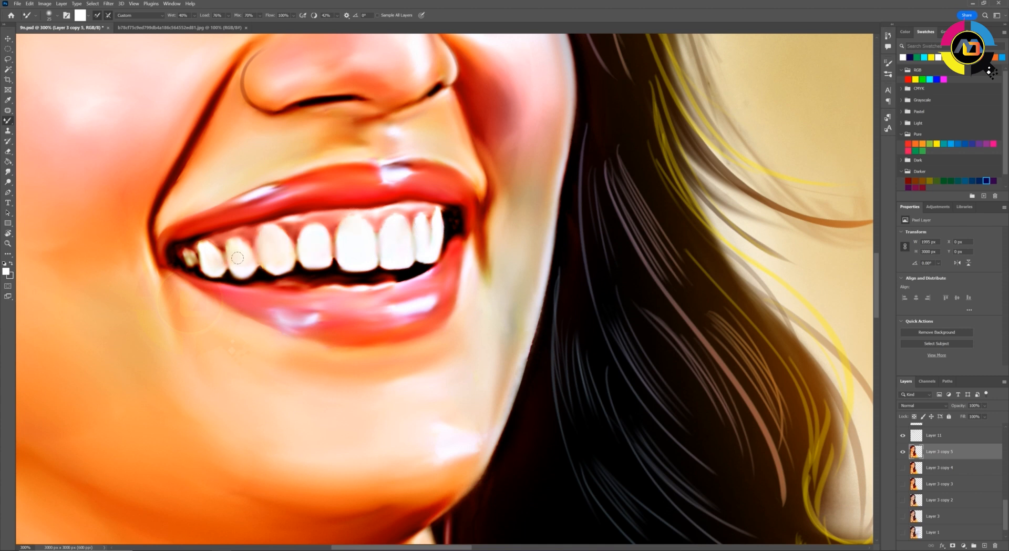
{"action": "key", "text": "ctrl+minus"}
{"action": "key", "text": "ctrl+minus"}
{"action": "key", "text": "ctrl+minus"}
{"action": "key", "text": "ctrl+minus"}
{"action": "key", "text": "ctrl+minus"}
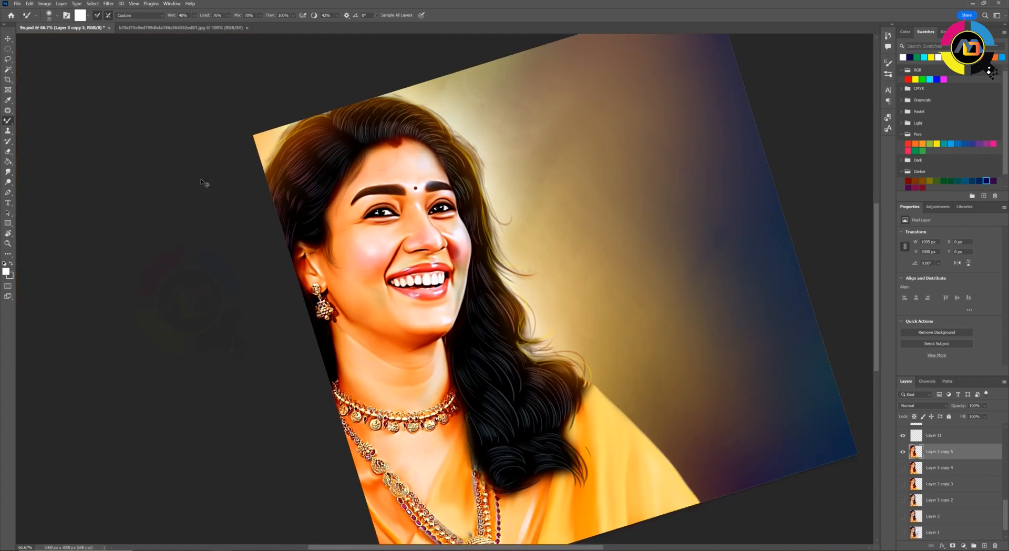
{"action": "key", "text": "Escape"}
{"action": "key", "text": "v"}
{"action": "left_click", "coordinate": [765, 290]}
{"action": "scroll", "coordinate": [946, 525], "scroll_direction": "down", "scroll_amount": 2}
{"action": "left_click", "coordinate": [947, 532]}
{"action": "key", "text": "ctrl+u"}
{"action": "left_click_drag", "start_coordinate": [830, 301], "coordinate": [861, 301]}
{"action": "key", "text": "Escape"}
Group the painting layers, duplicate the group, hide the original group and expand the copy
{"action": "left_click", "coordinate": [940, 436]}
{"action": "scroll", "coordinate": [941, 451], "scroll_direction": "up", "scroll_amount": 15}
{"action": "left_click", "coordinate": [941, 430], "text": "shift"}
{"action": "key", "text": "ctrl+g"}
{"action": "key", "text": "ctrl+j"}
{"action": "left_click", "coordinate": [903, 438]}
{"action": "left_click", "coordinate": [911, 428]}
{"action": "scroll", "coordinate": [940, 498], "scroll_direction": "down", "scroll_amount": 6}
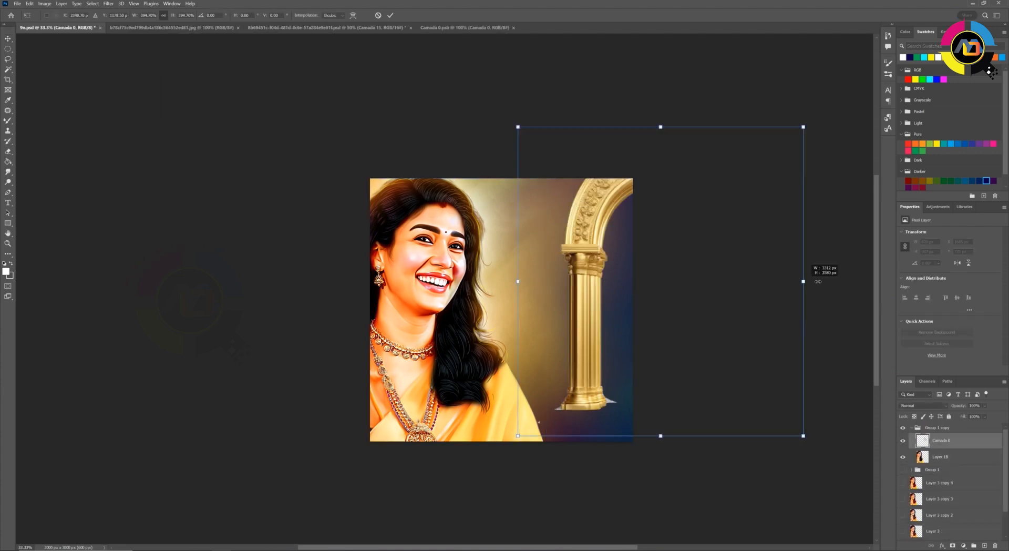
Fit the golden pillar image along the canvas edge behind the woman's head and reposition the figure beside it
{"action": "left_click_drag", "start_coordinate": [596, 300], "coordinate": [438, 295]}
{"action": "key", "text": "Return"}
{"action": "left_click", "coordinate": [513, 408]}
{"action": "key", "text": "ctrl+d"}
{"action": "left_click_drag", "start_coordinate": [513, 407], "coordinate": [594, 403]}
{"action": "left_click_drag", "start_coordinate": [421, 365], "coordinate": [403, 367]}
{"action": "key", "text": "ctrl+t"}
{"action": "left_click_drag", "start_coordinate": [526, 449], "coordinate": [743, 450]}
{"action": "left_click_drag", "start_coordinate": [570, 404], "coordinate": [544, 399]}
{"action": "key", "text": "Return"}
{"action": "left_click", "coordinate": [687, 388]}
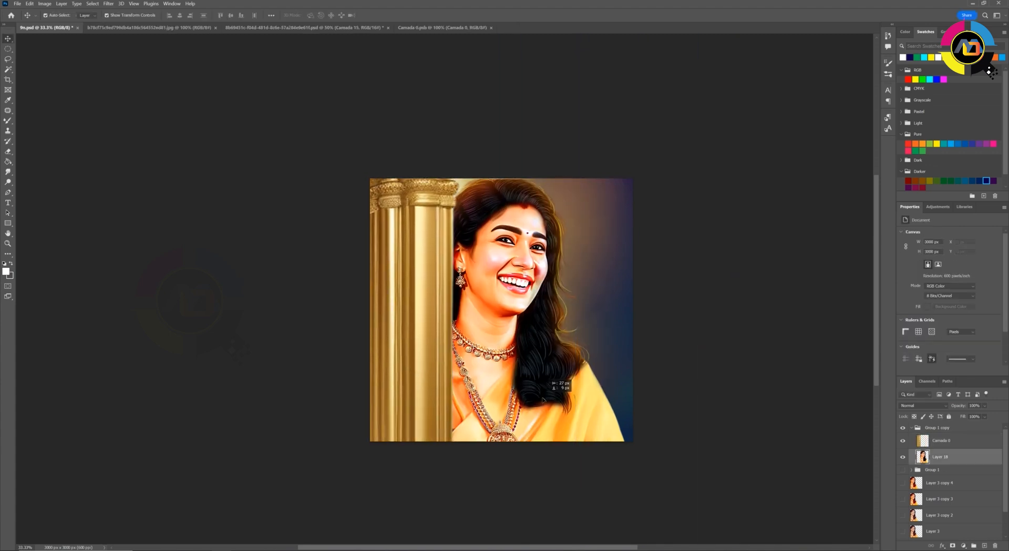
Paint a soft black (#000000) shadow along the pillar's inner edge on a new layer between the pillar and the figure
{"action": "left_click", "coordinate": [941, 440]}
{"action": "left_click", "coordinate": [985, 545], "text": "ctrl"}
{"action": "key", "text": "b"}
{"action": "left_click", "coordinate": [5, 271]}
{"action": "left_click", "coordinate": [580, 489]}
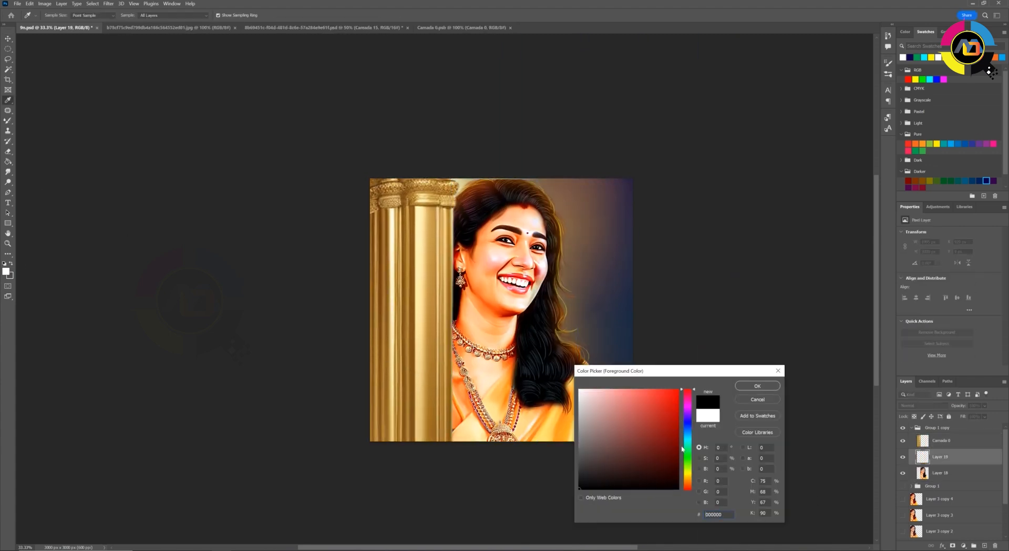
{"action": "key", "text": "Return"}
{"action": "key", "text": "bracketleft"}
{"action": "key", "text": "2"}
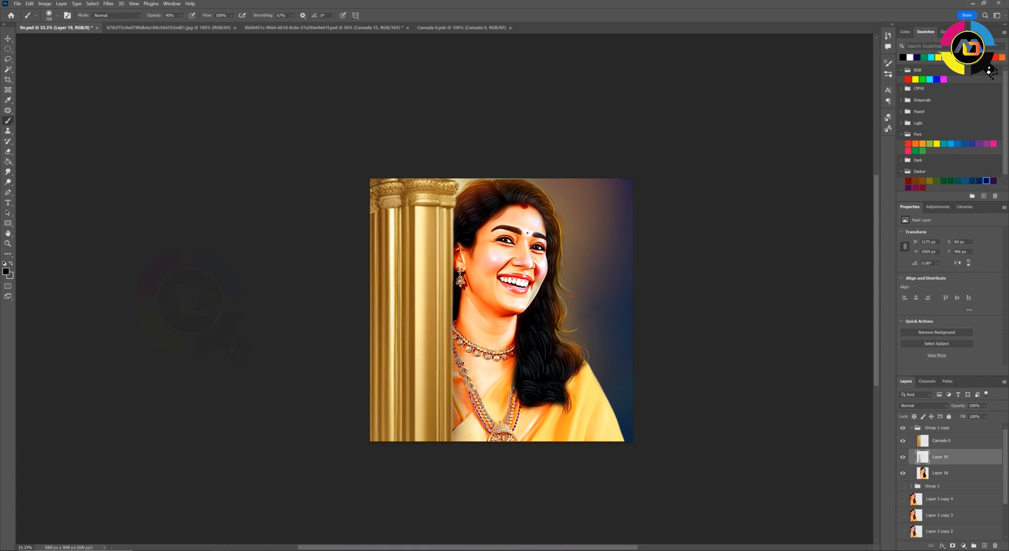
{"action": "key", "text": "e"}
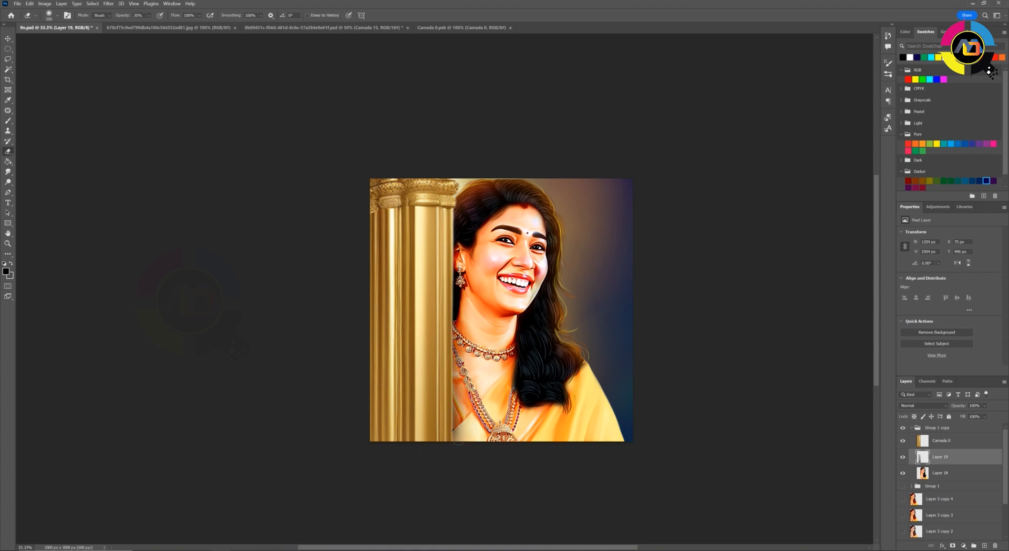